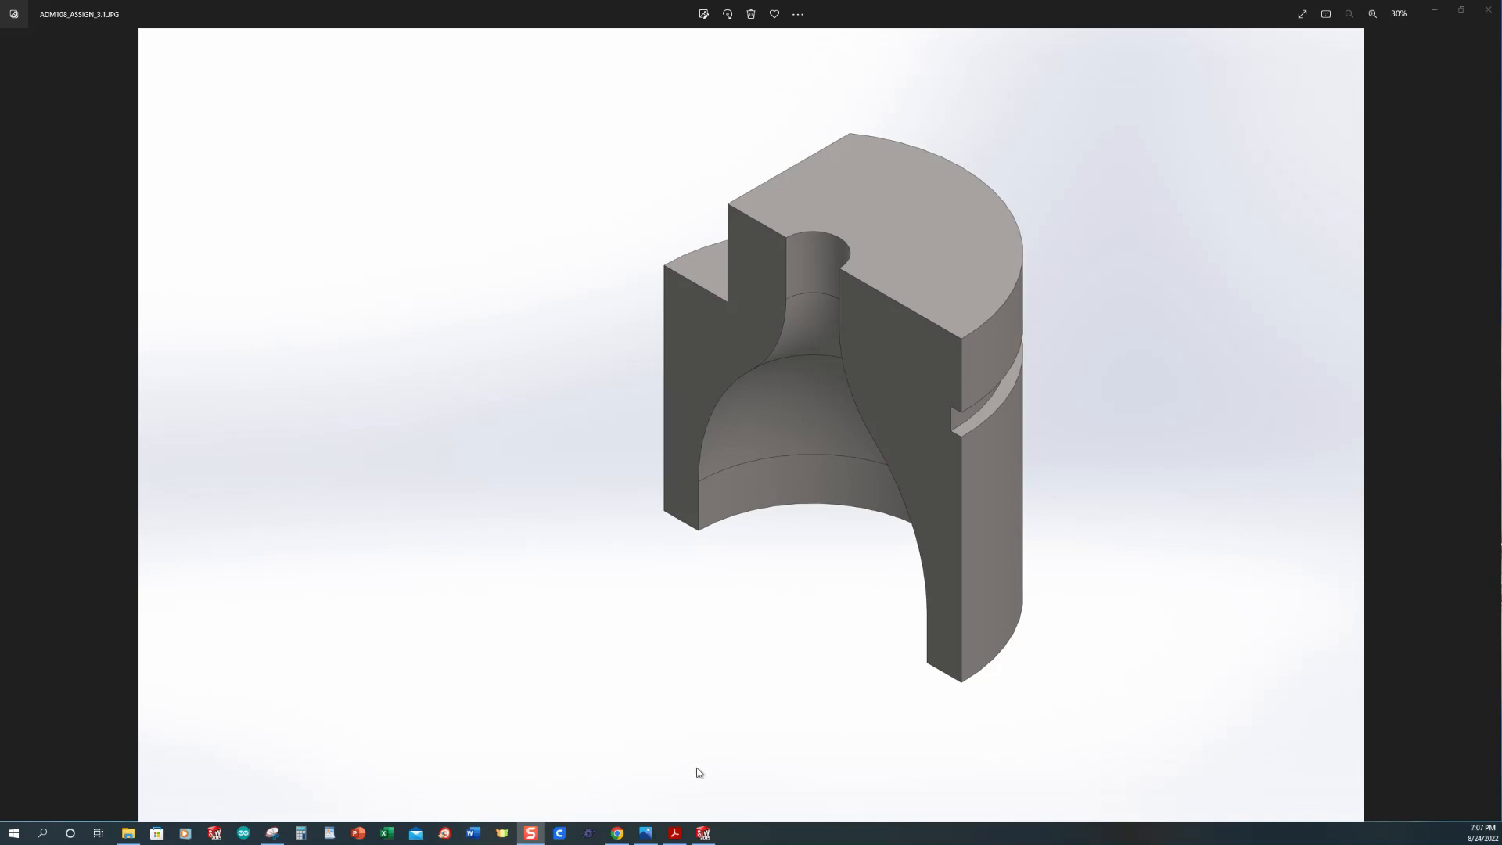
# Step: Look over the dimensioned assignment drawing in Adobe Acrobat Reader, and switch to SOLIDWORKS to create a new part
pyautogui.click(675, 833)
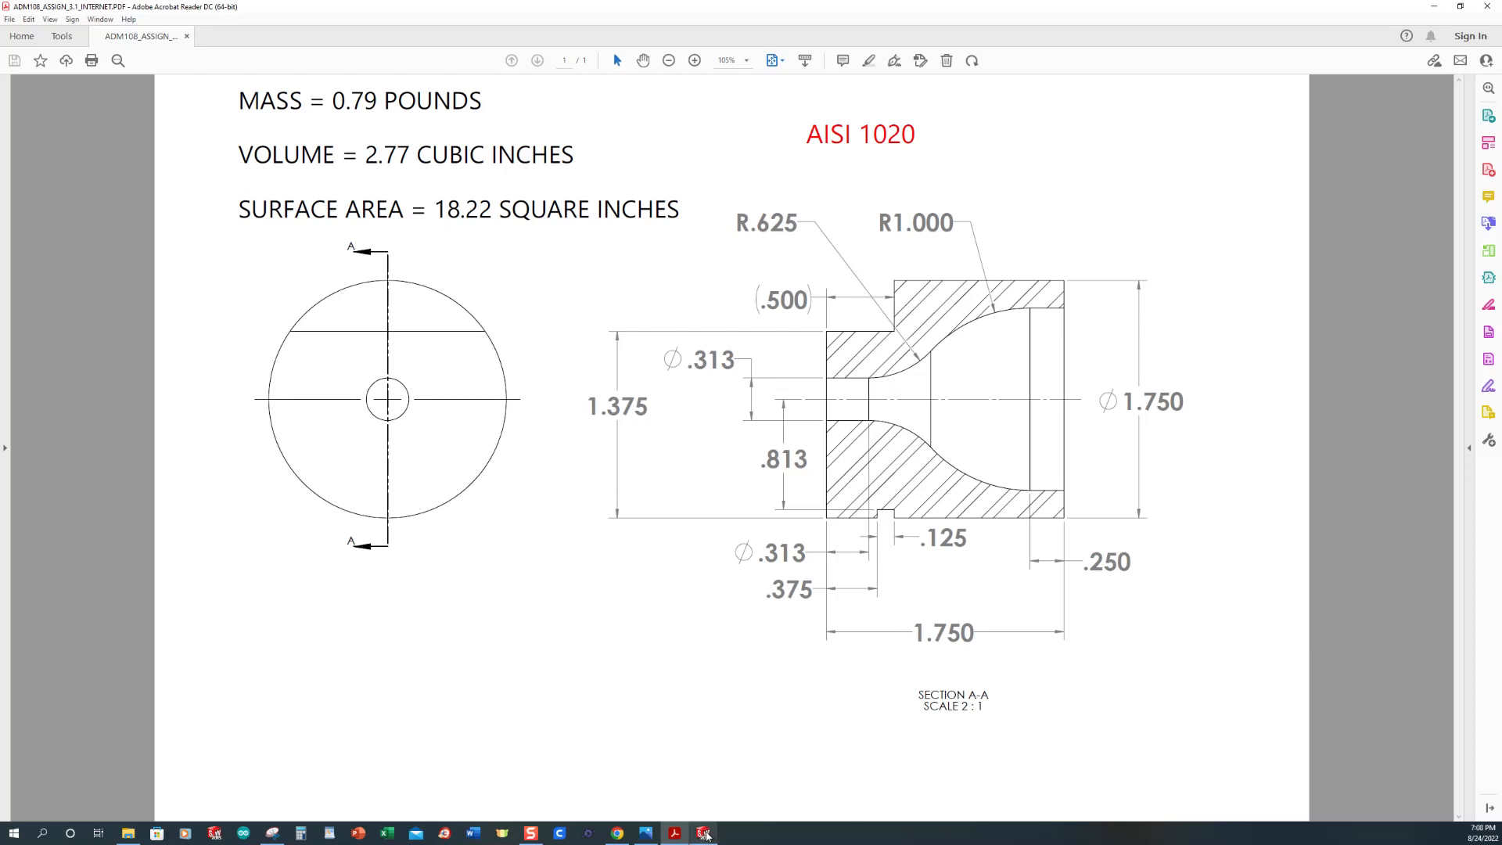
pyautogui.click(704, 834)
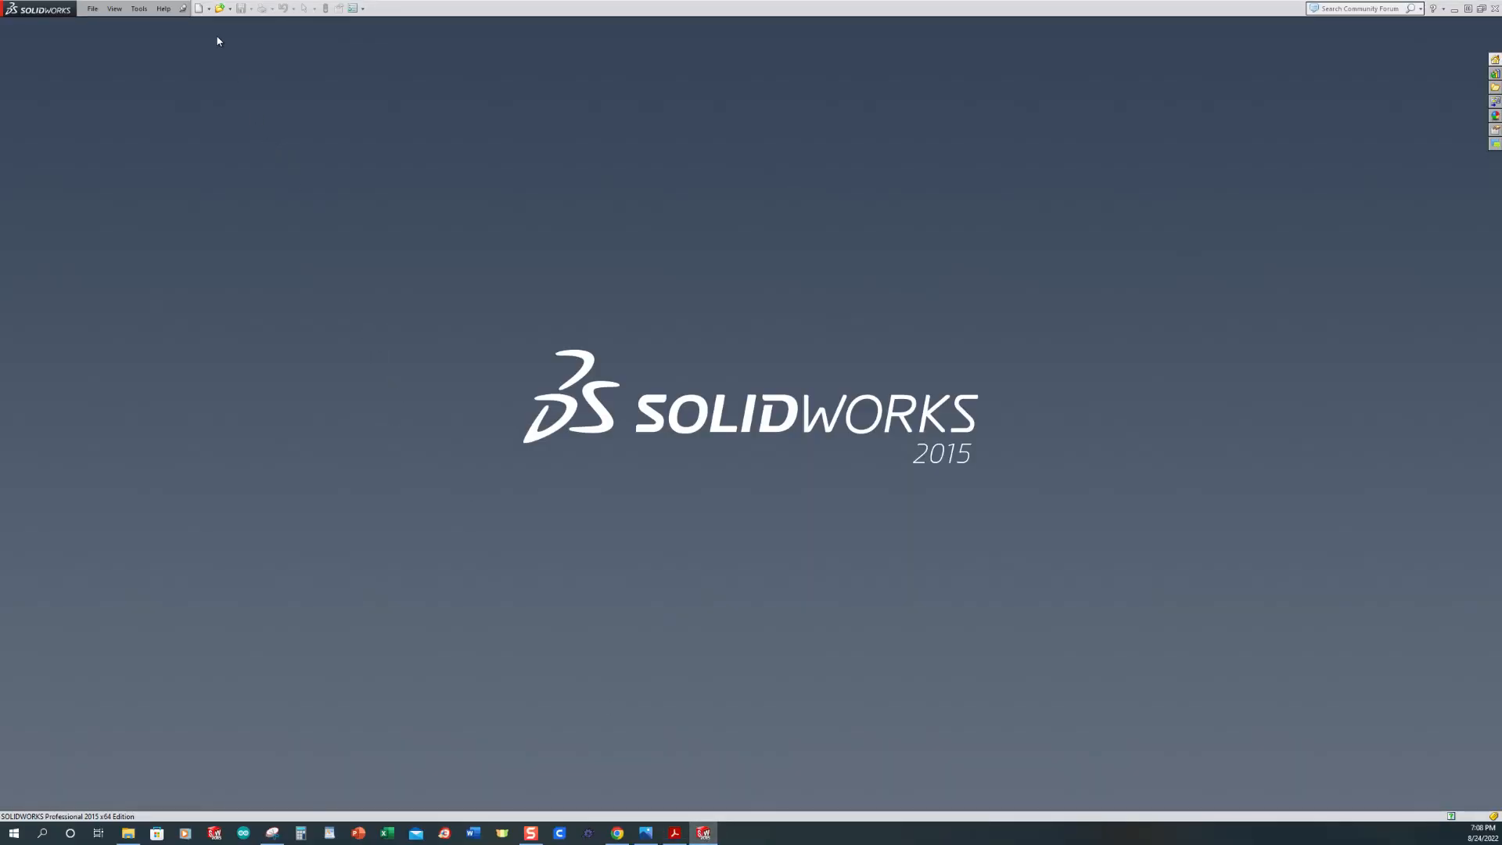
pyautogui.click(198, 8)
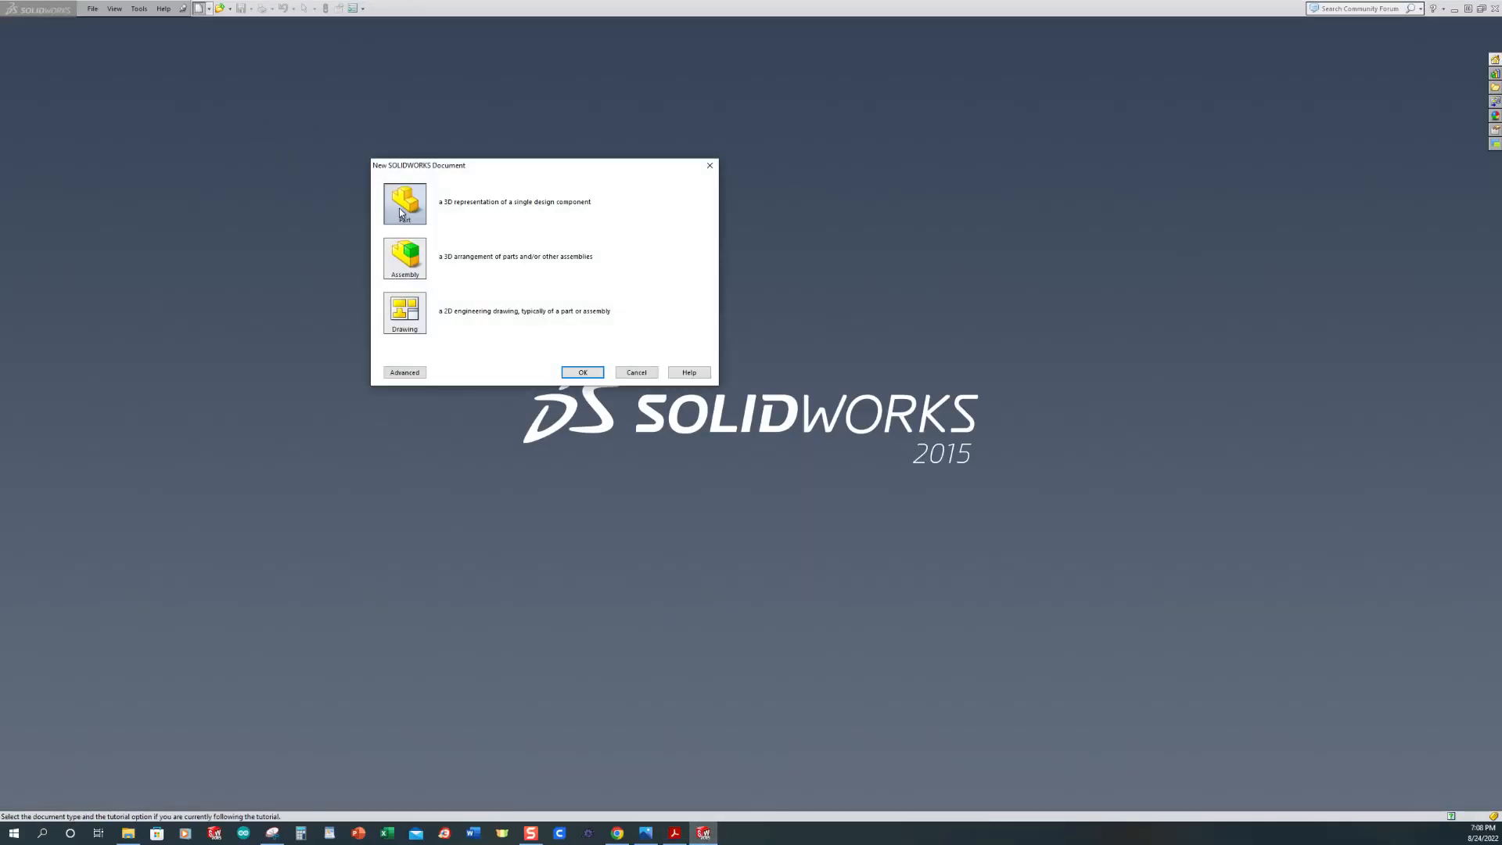
pyautogui.click(582, 372)
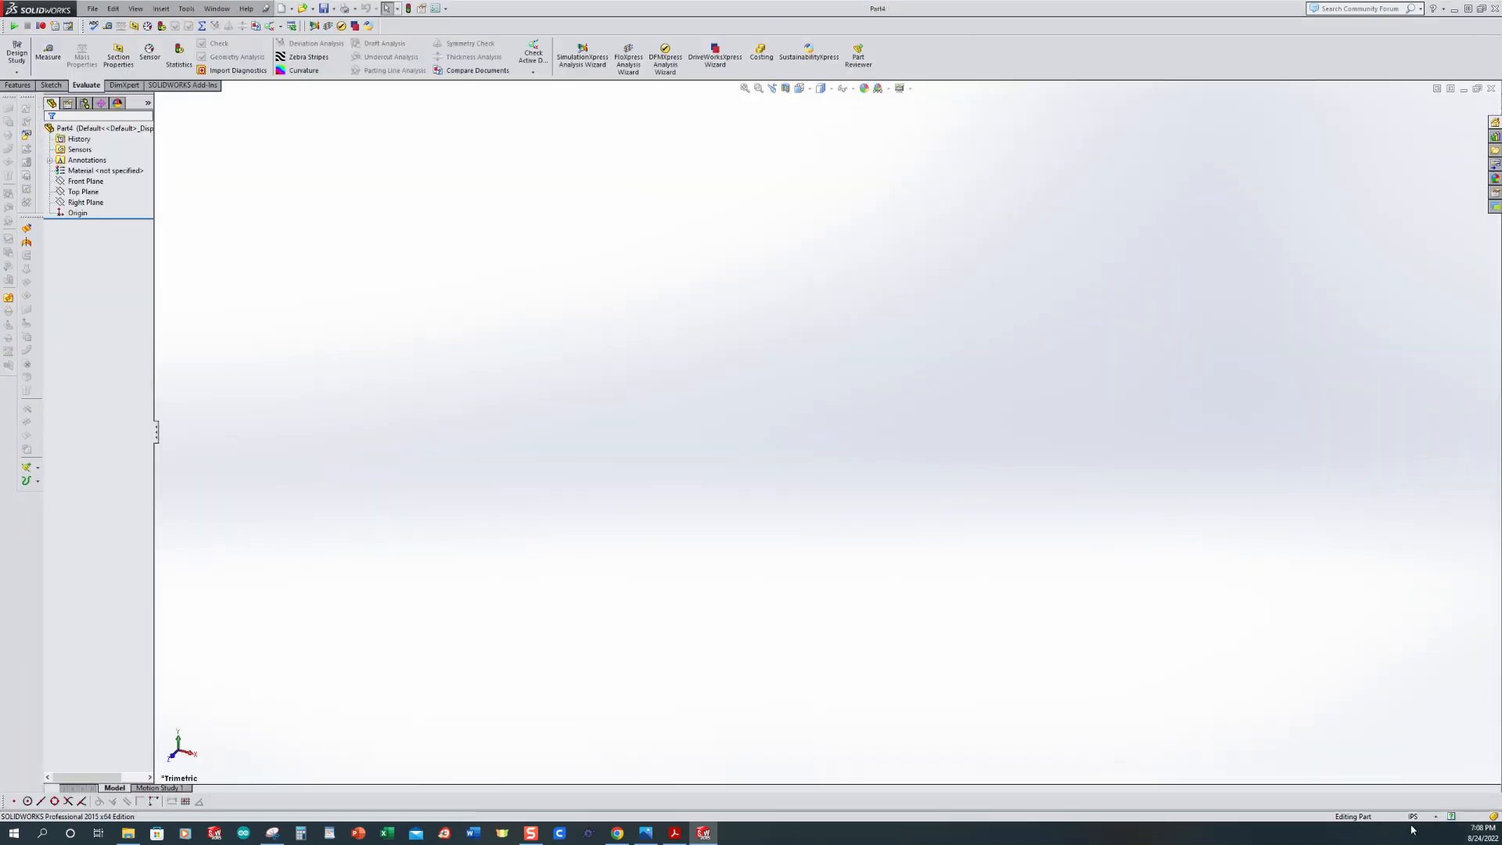
# Step: Start a Revolved Boss/Base sketch on the Front Plane and draw a vertical centerline about 2.4 in long up from the origin
pyautogui.click(19, 86)
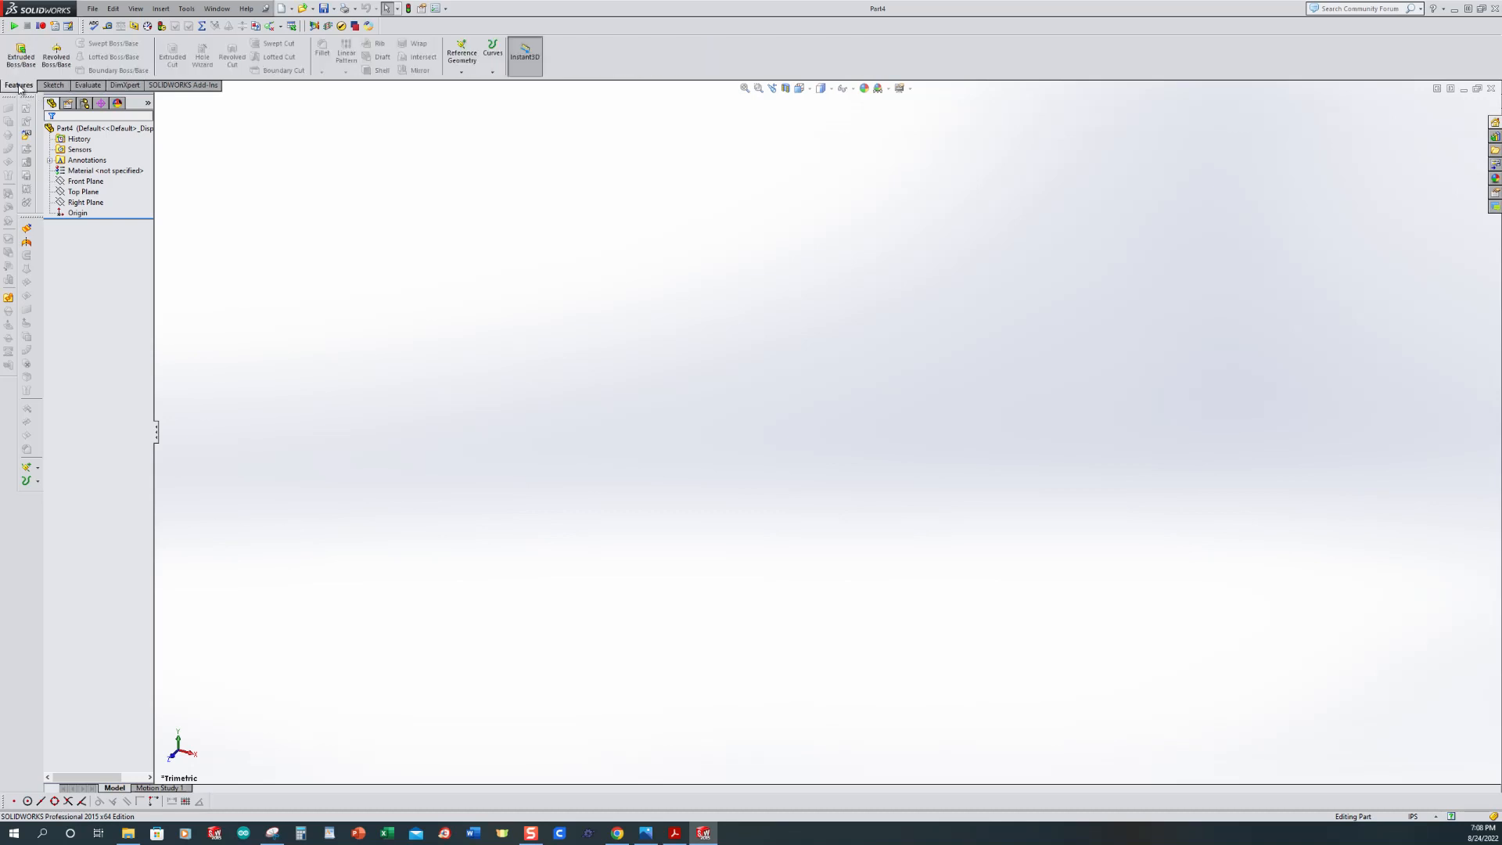
pyautogui.click(58, 58)
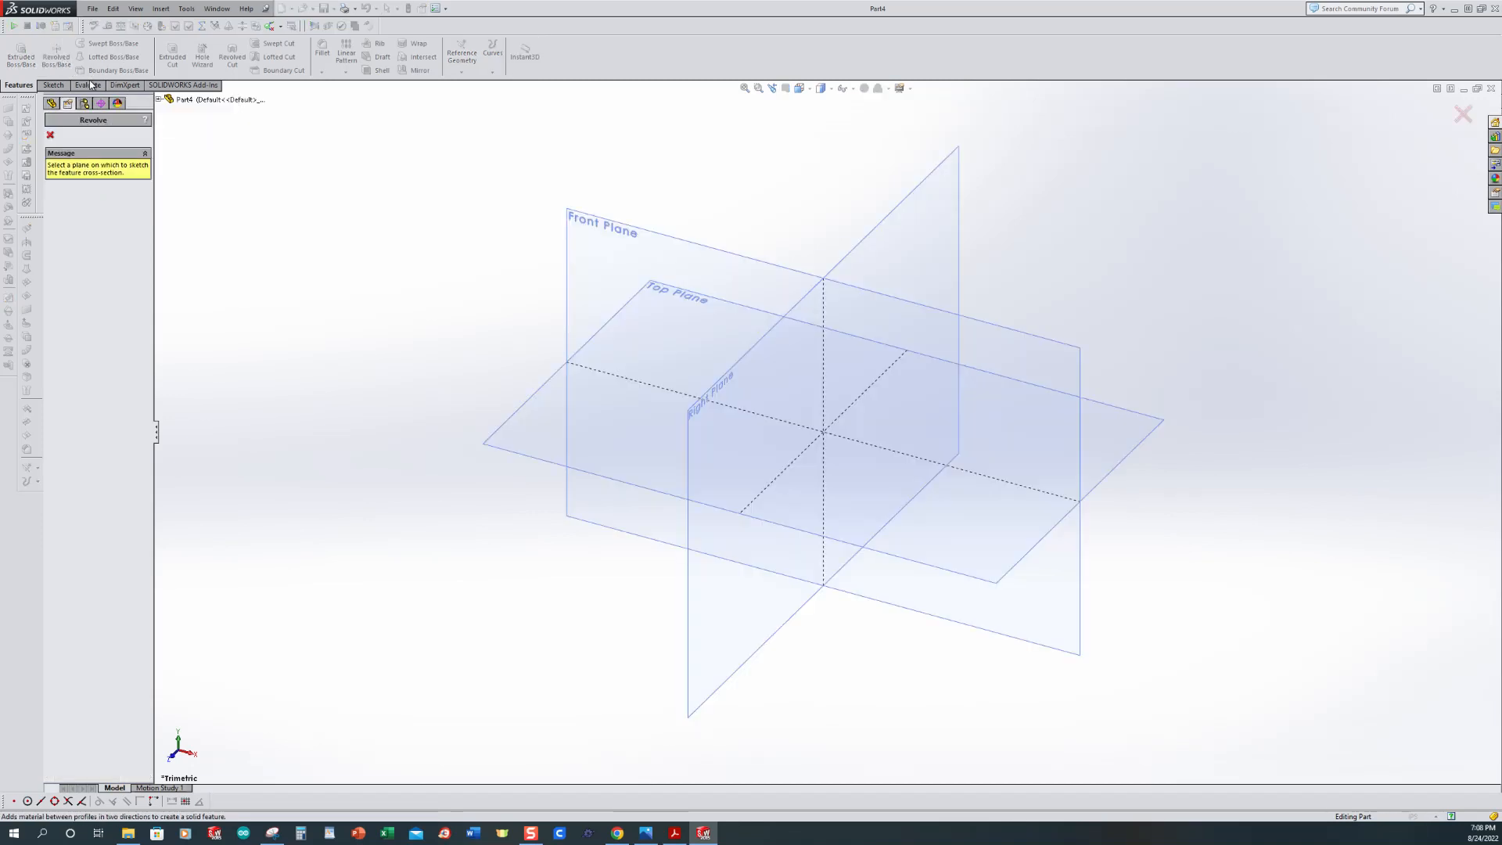
pyautogui.click(659, 242)
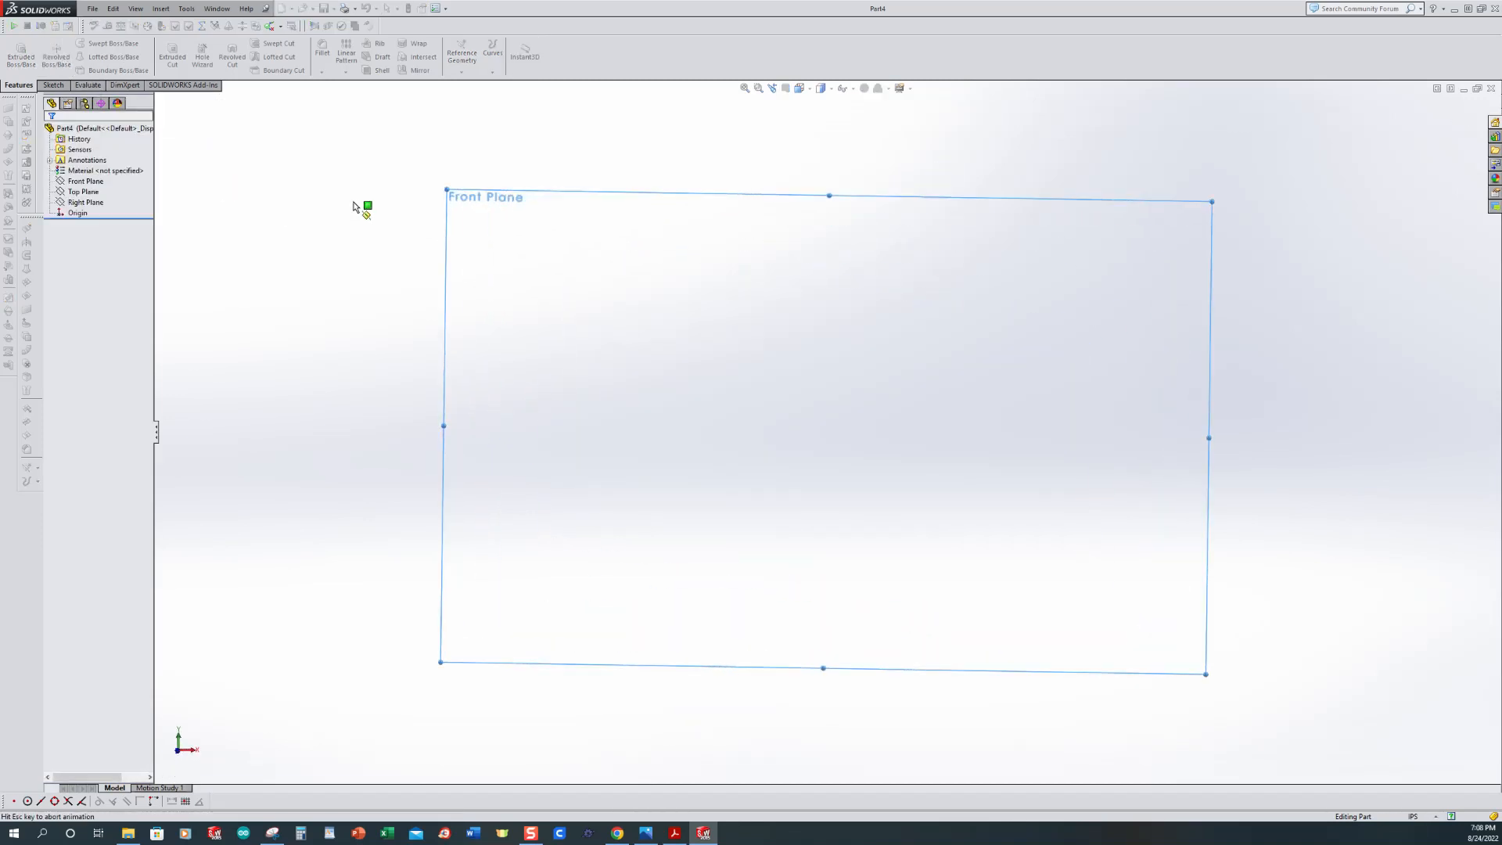
pyautogui.click(86, 44)
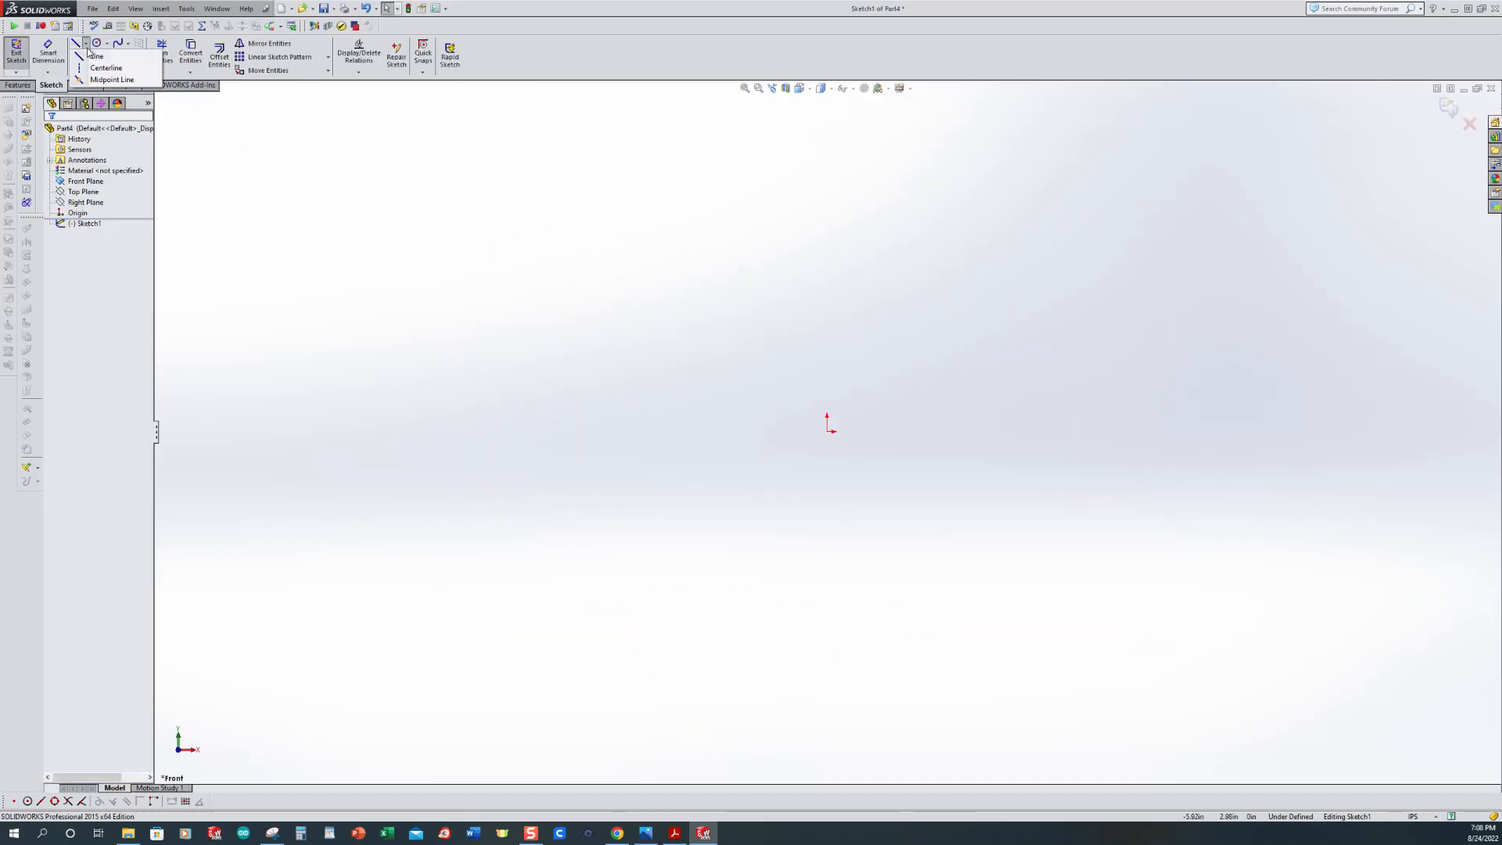
pyautogui.click(83, 70)
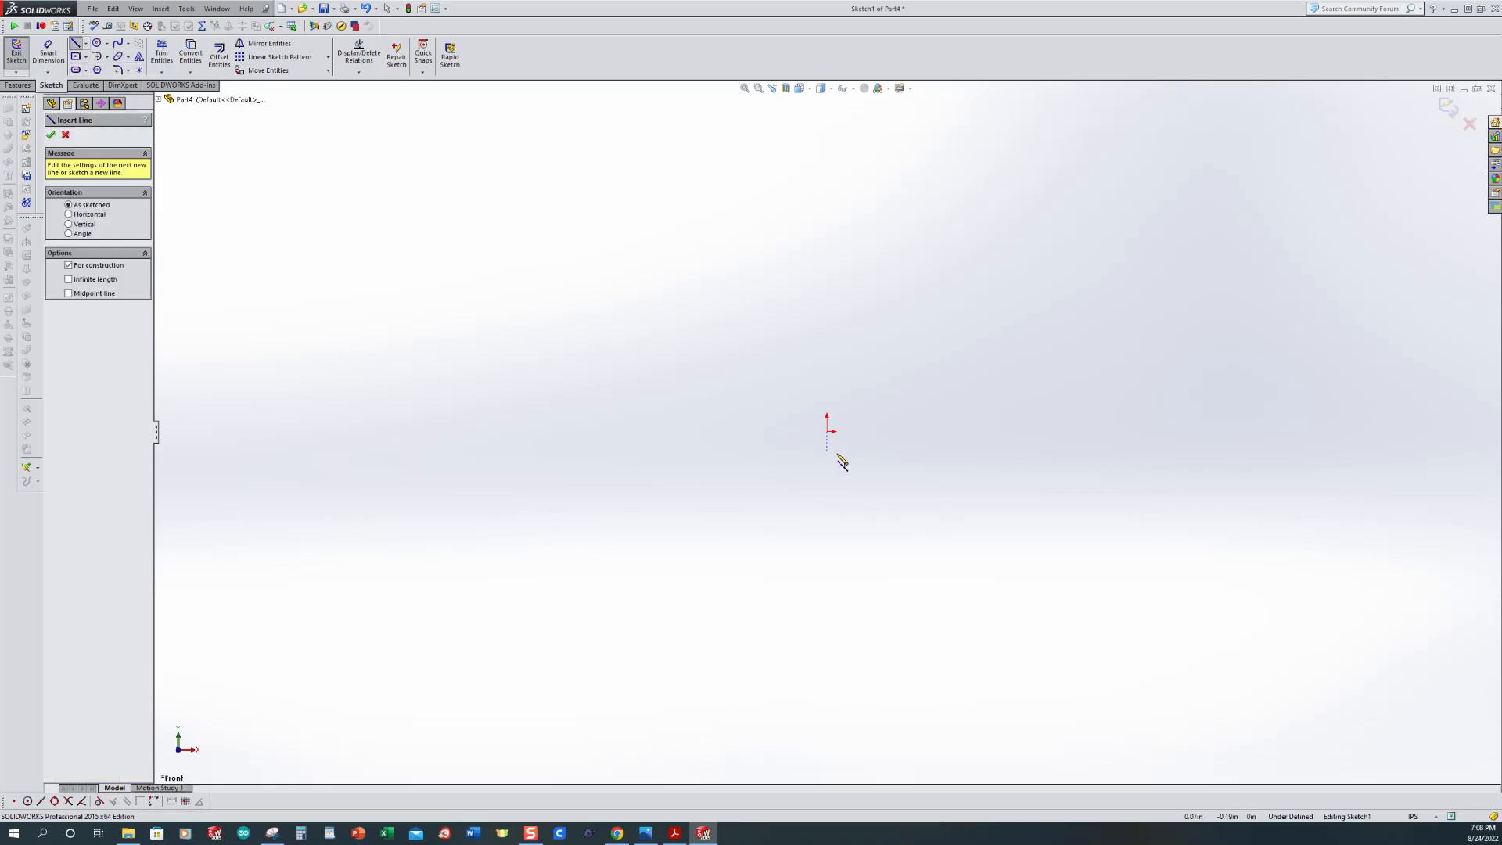
pyautogui.click(830, 431)
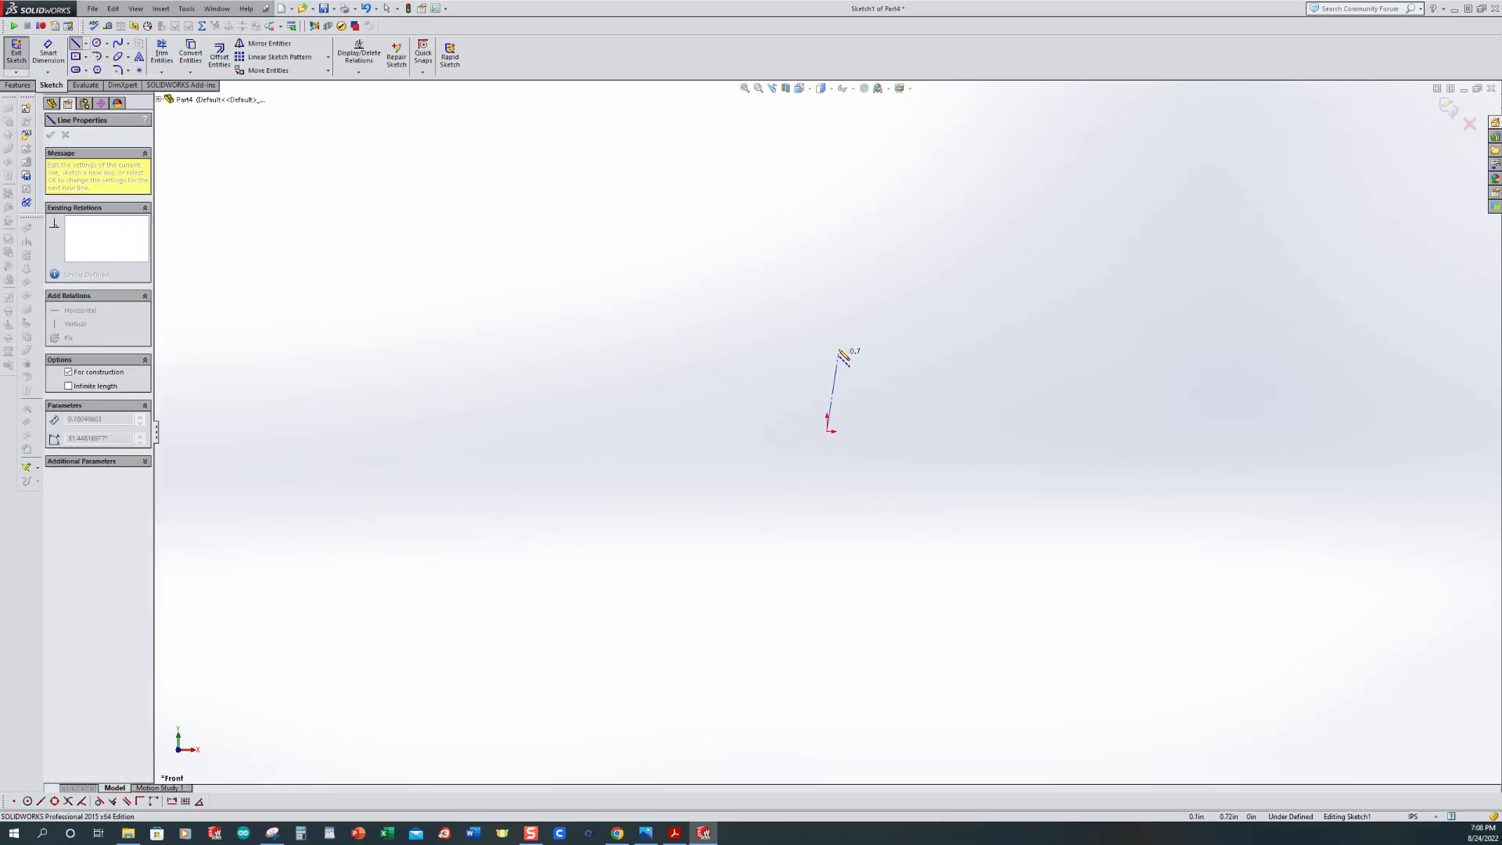
pyautogui.doubleClick(828, 165)
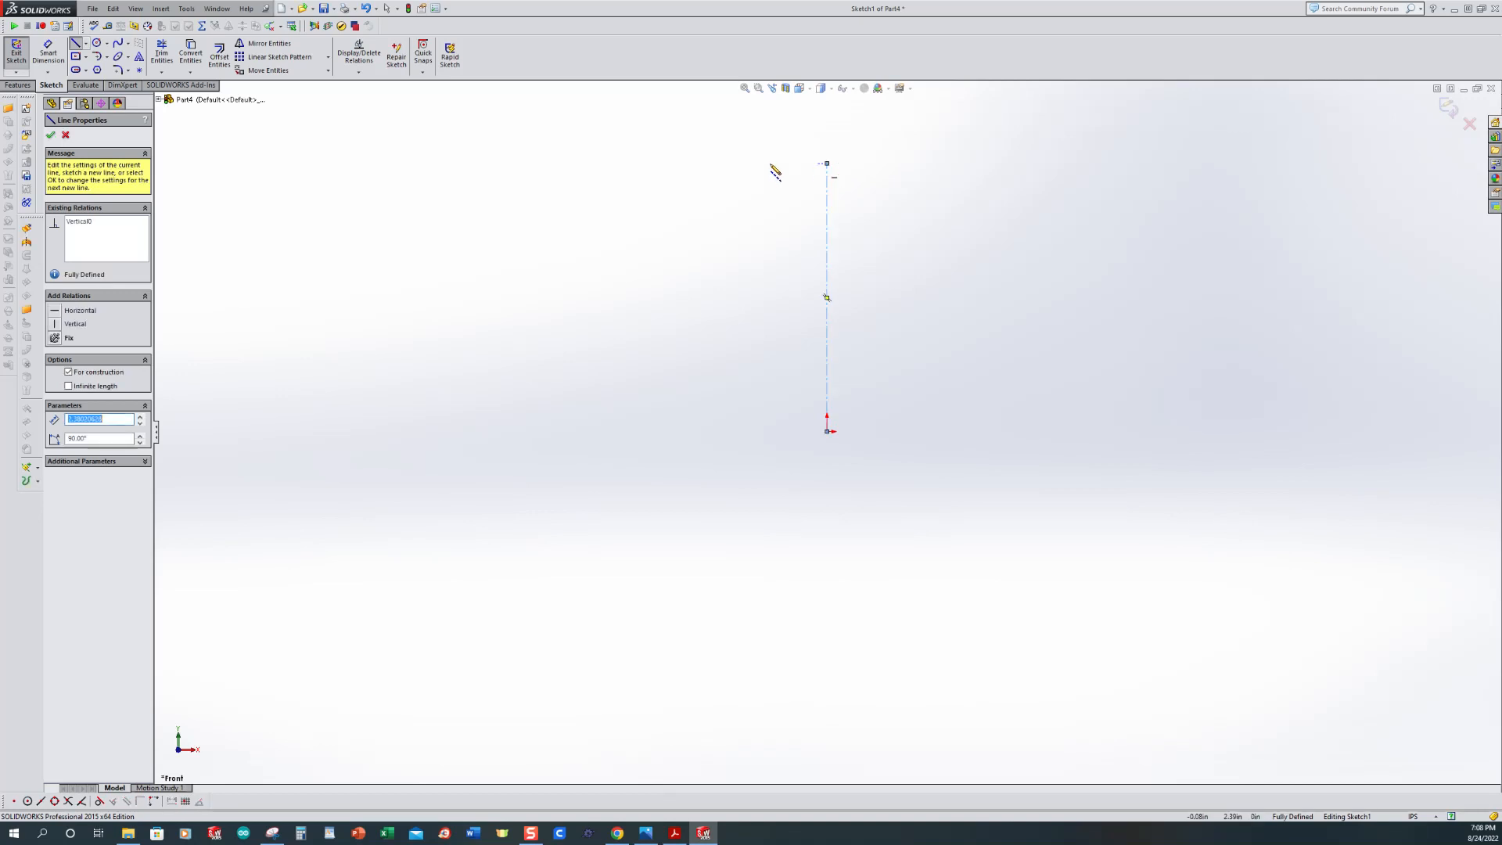
# Step: Sketch the profile's straight edges beside the centerline: short upper inner line, top edge, full-height outer edge, base on the origin's level, short lower inner line
pyautogui.click(85, 44)
pyautogui.click(93, 56)
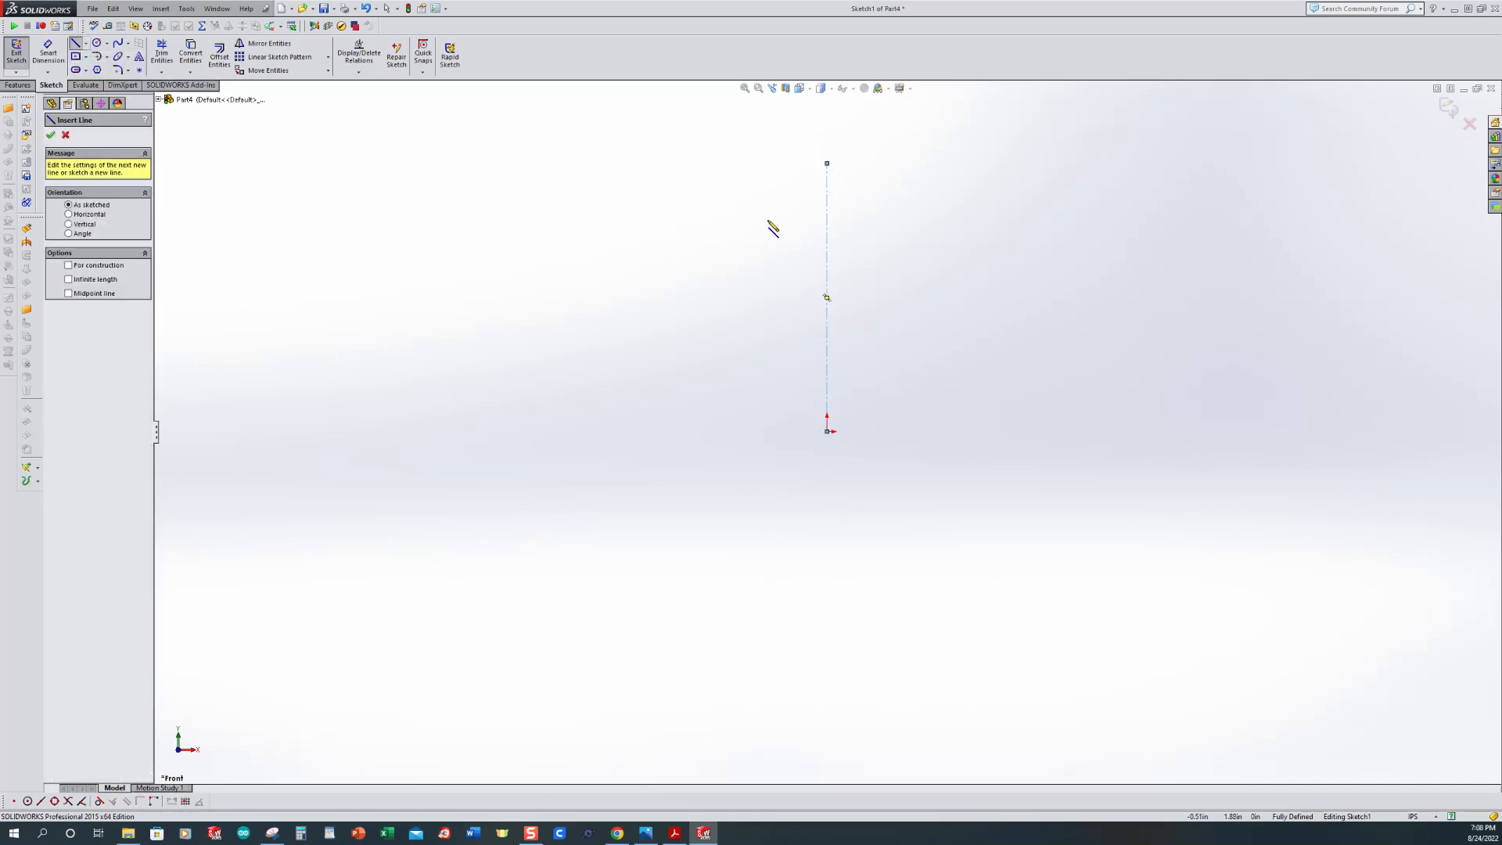
pyautogui.click(759, 207)
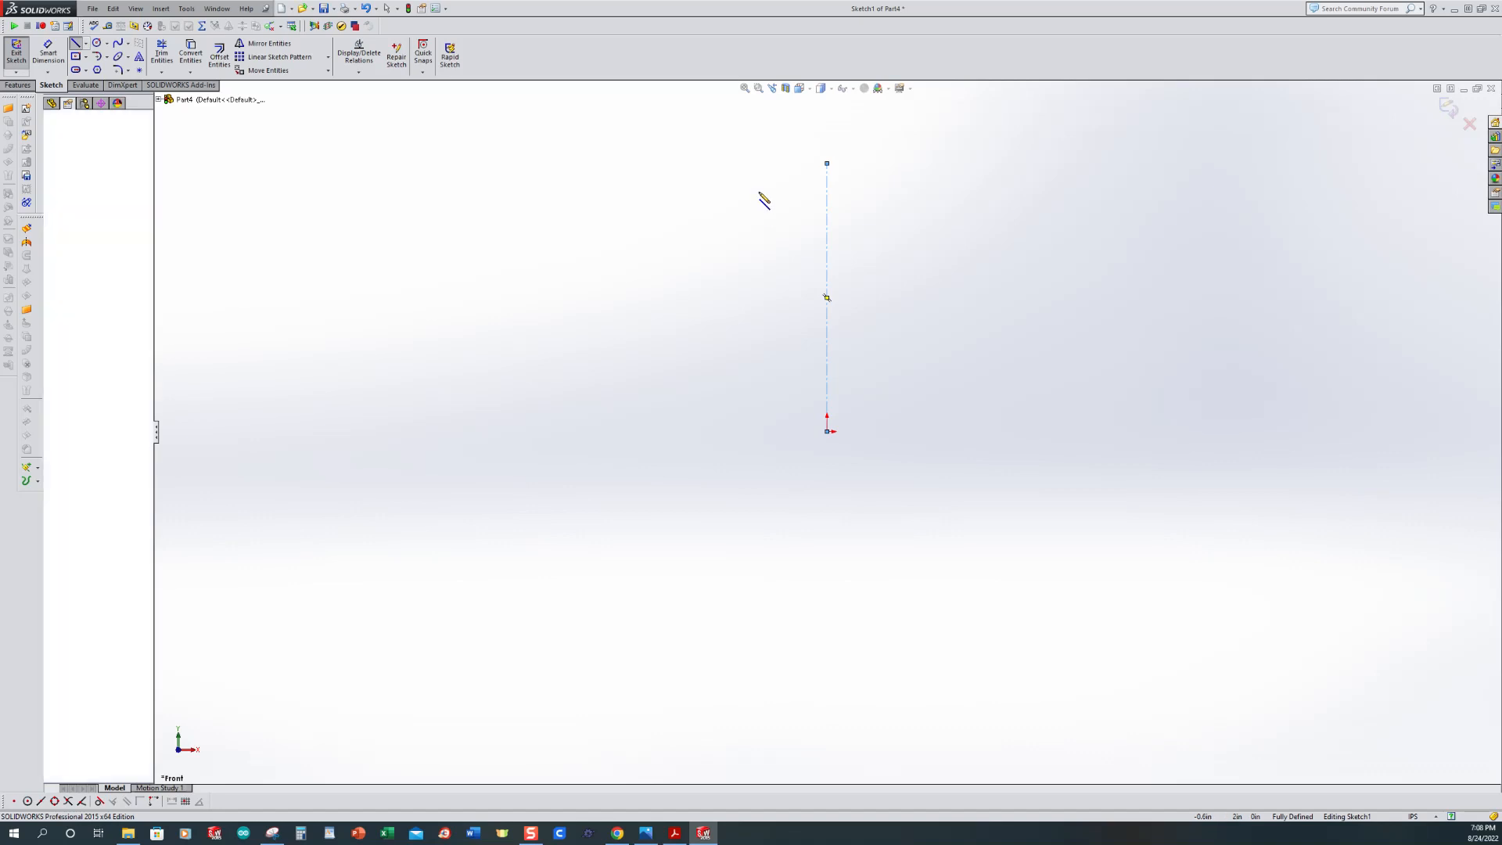
pyautogui.click(759, 163)
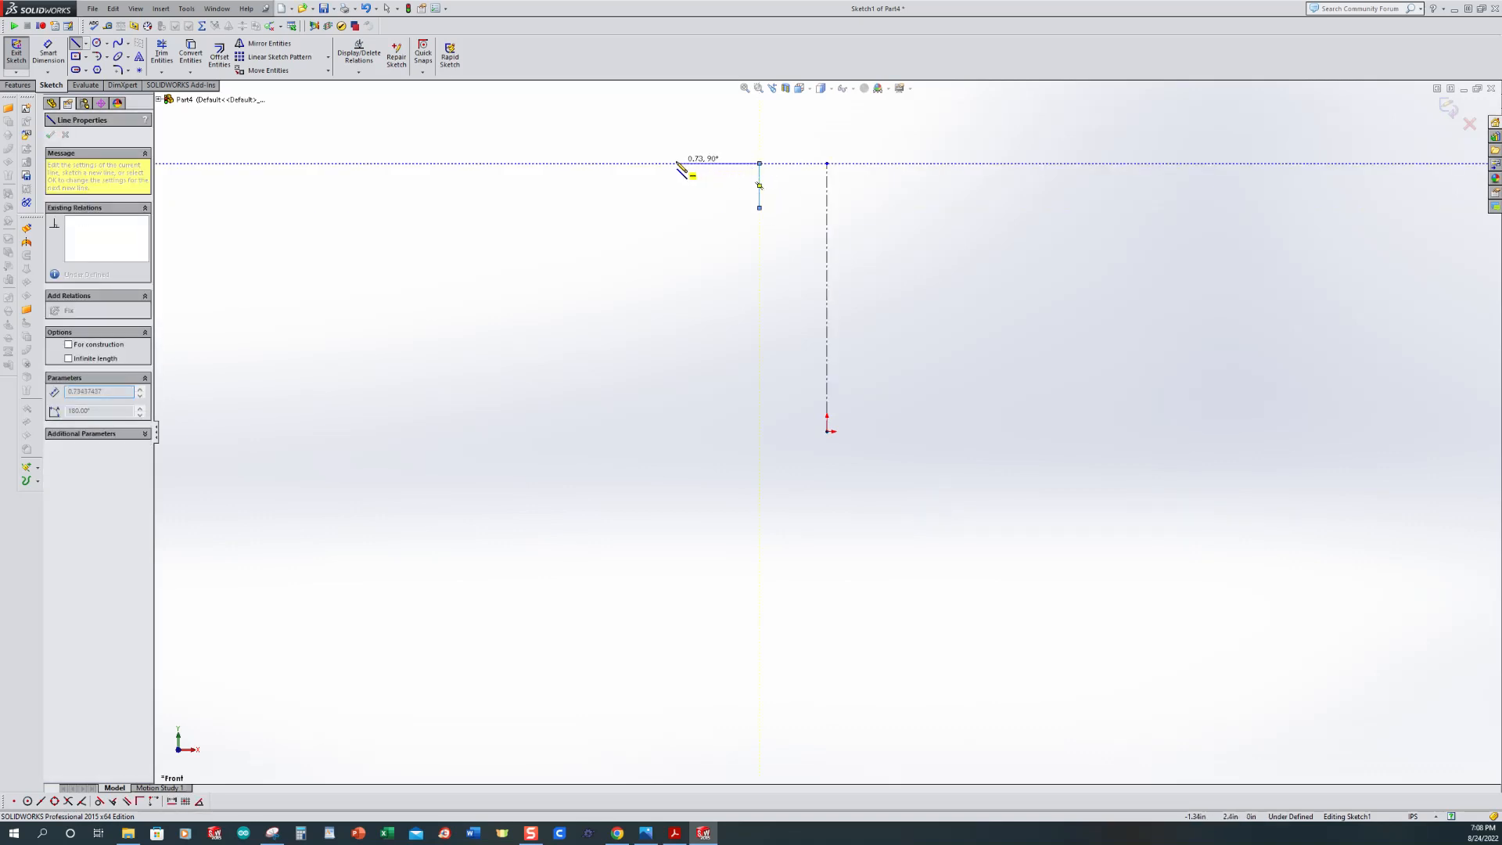
pyautogui.click(653, 163)
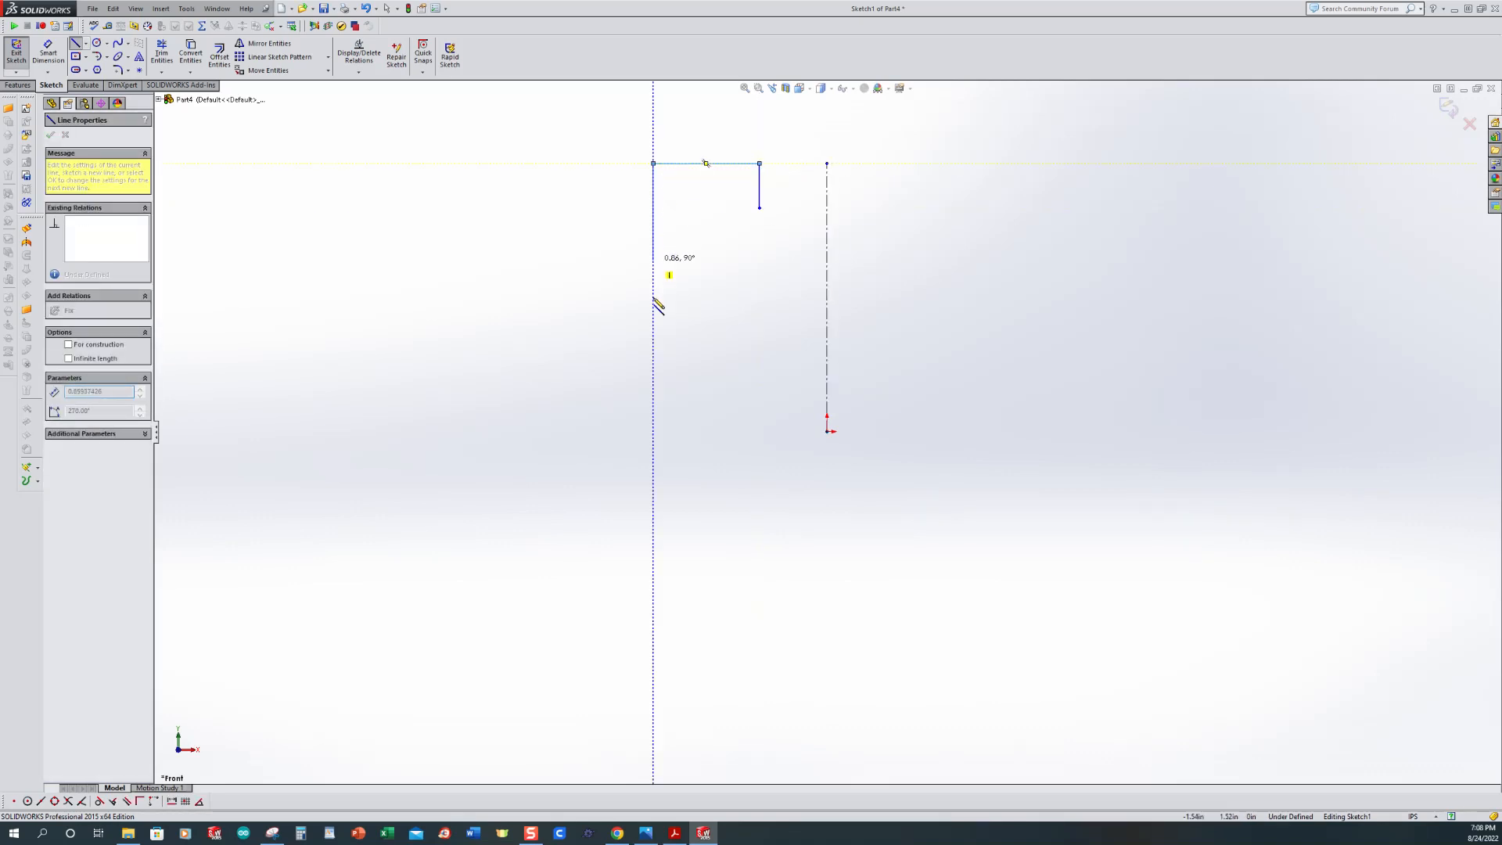
pyautogui.click(654, 431)
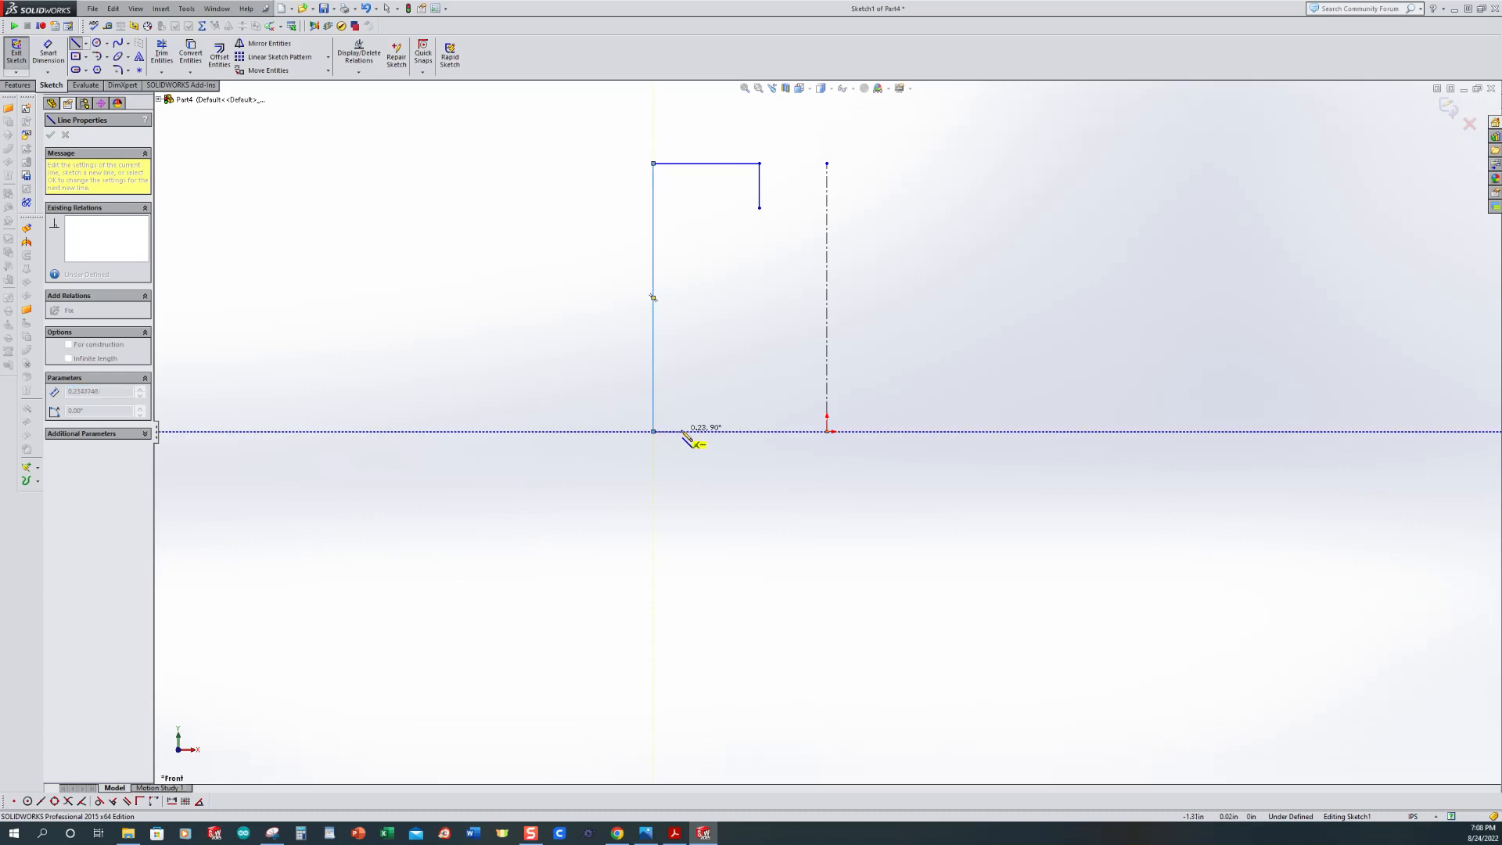
pyautogui.click(713, 432)
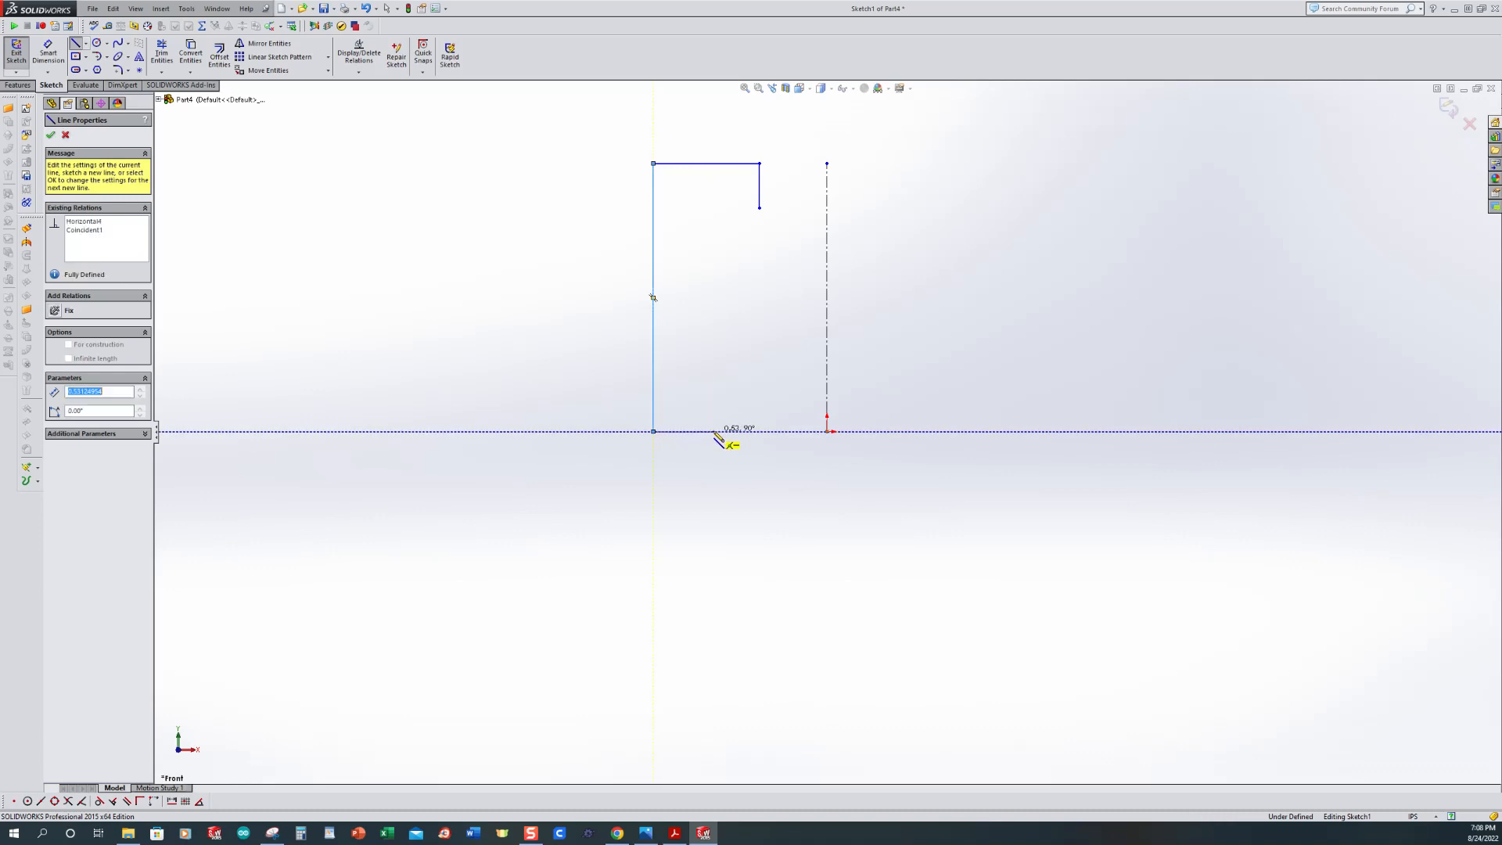
pyautogui.click(713, 385)
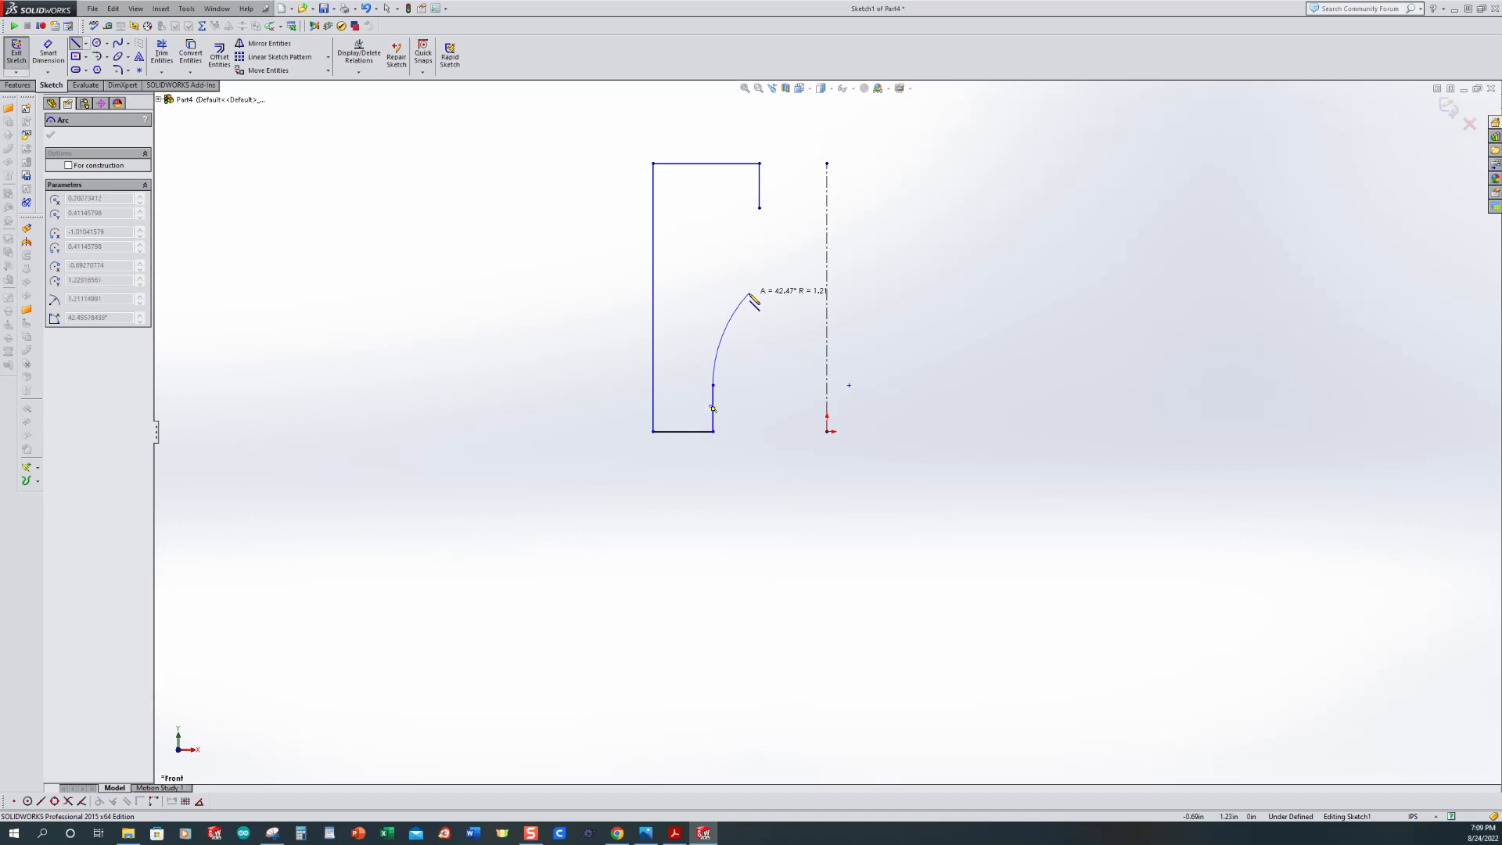
# Step: Close the inner side with two tangent arcs, the lower about 1.21 in in radius, and make the upper arc tangent to the upper inner line
pyautogui.click(749, 294)
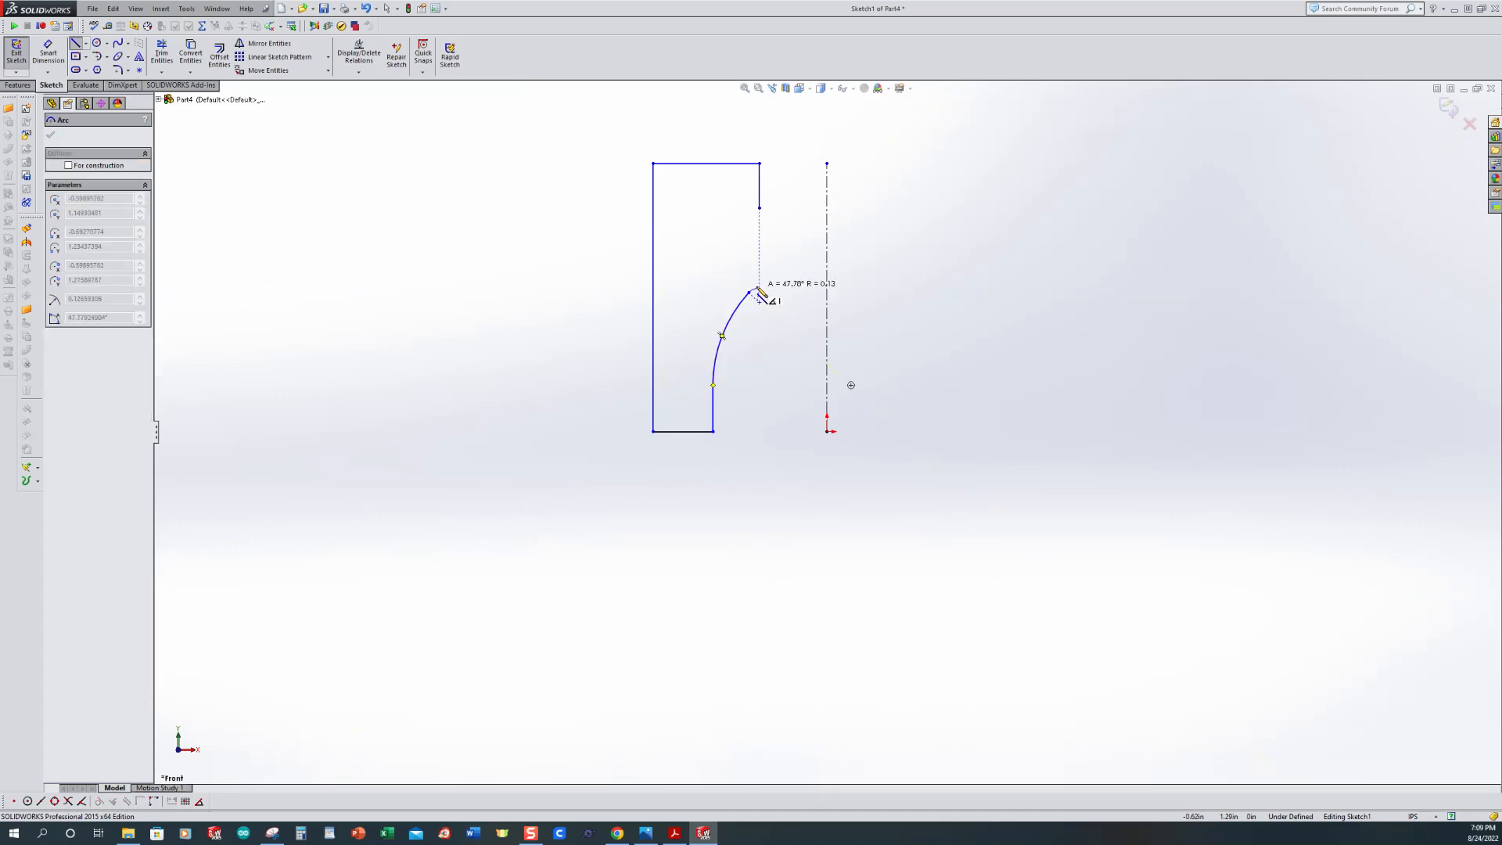
pyautogui.click(759, 207)
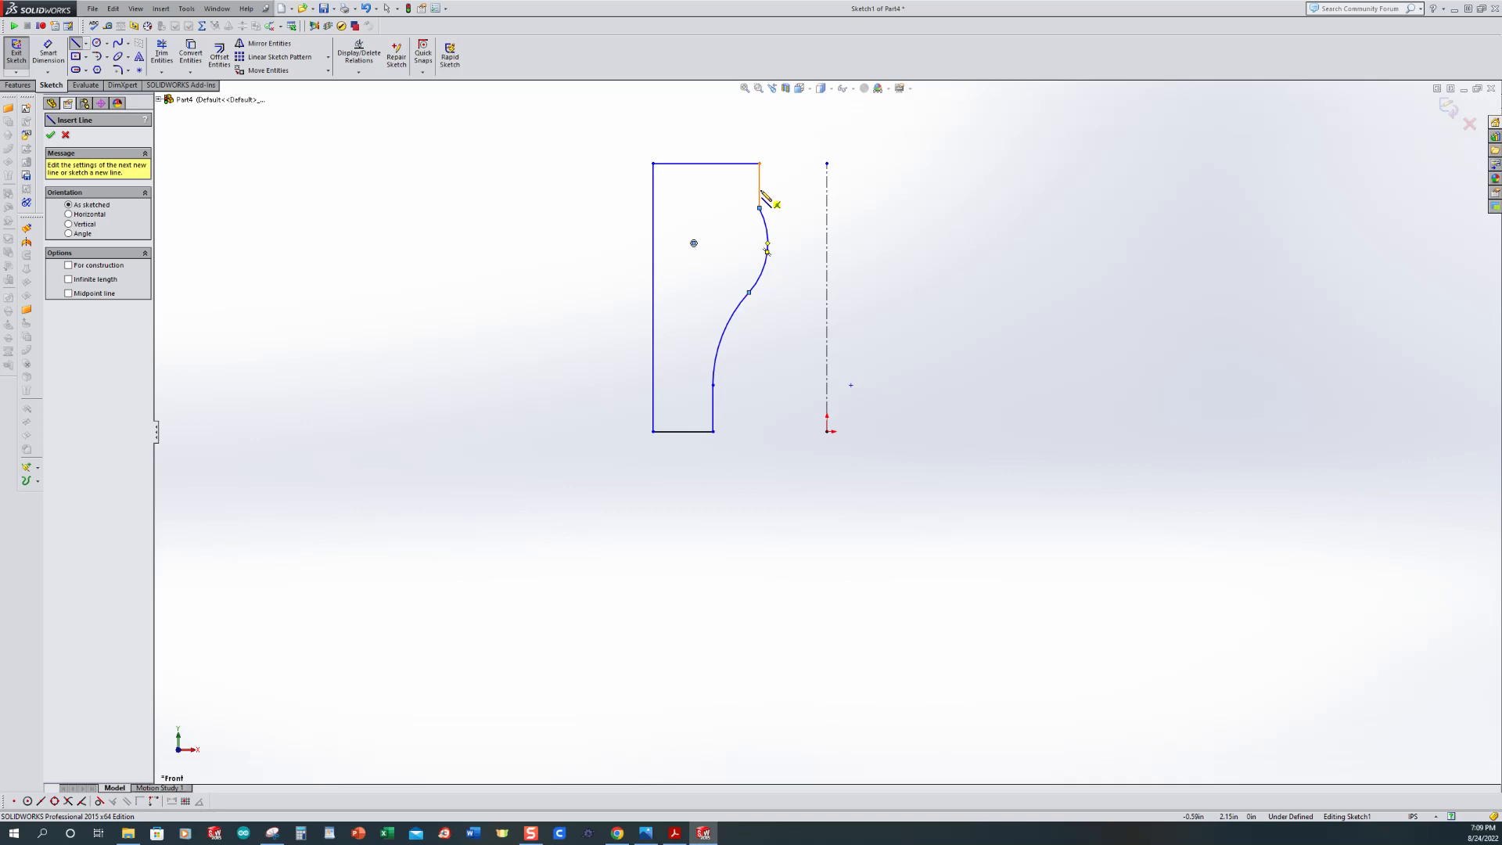
pyautogui.click(363, 76)
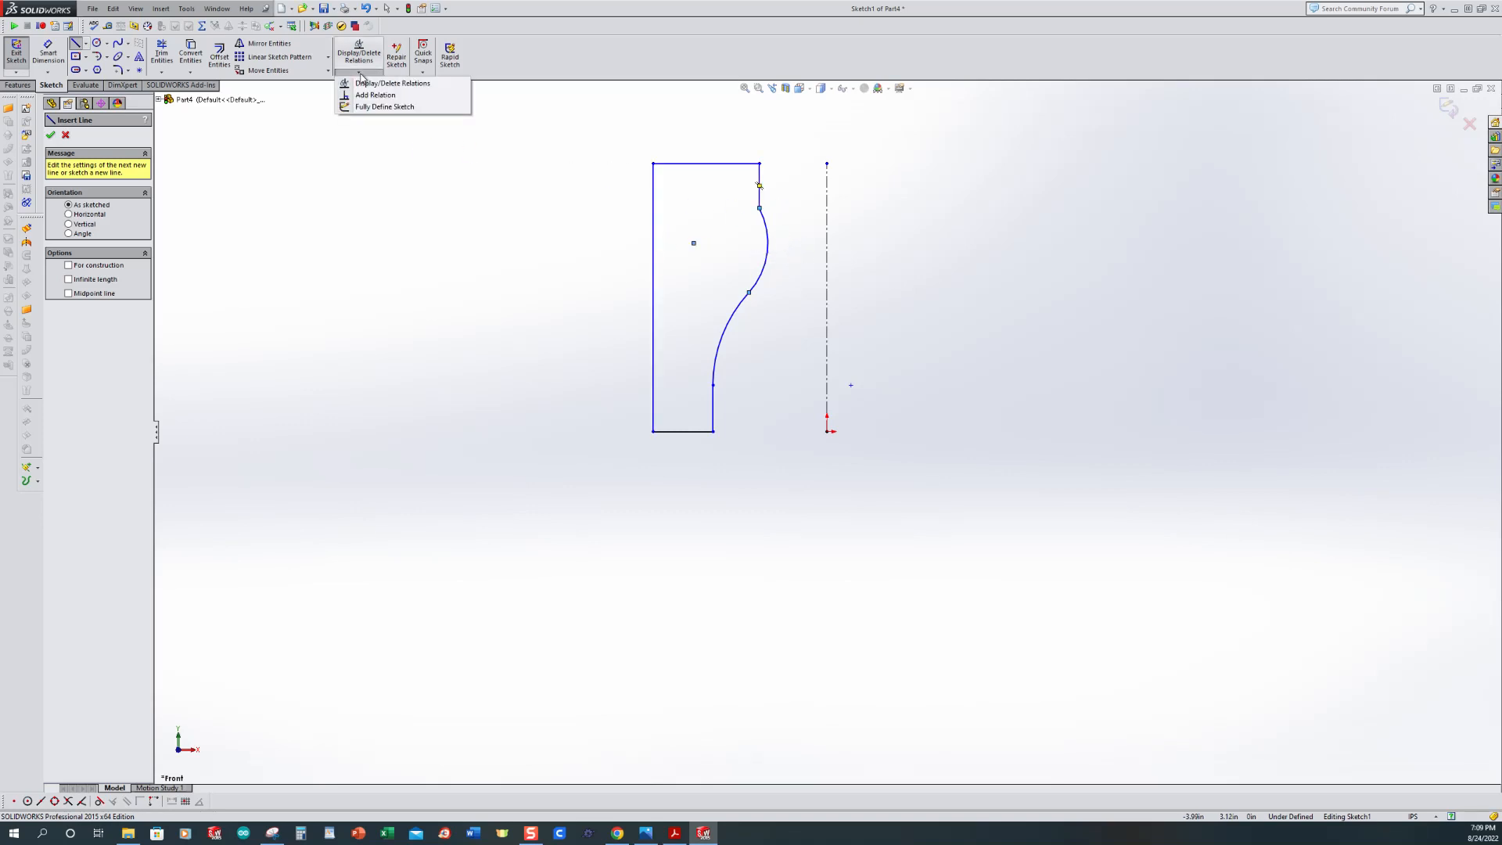
pyautogui.click(383, 94)
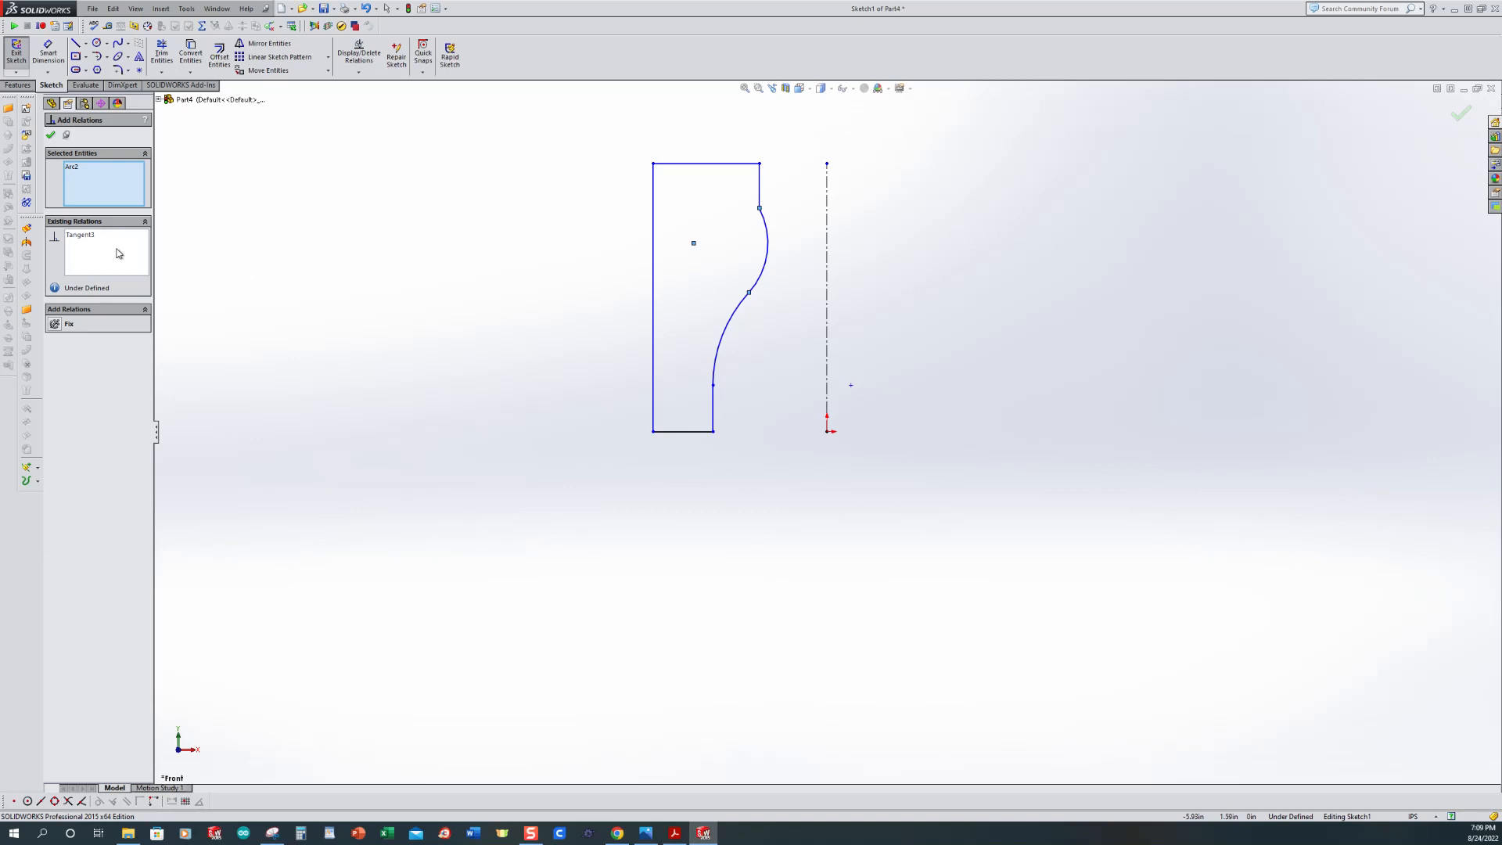
pyautogui.click(761, 189)
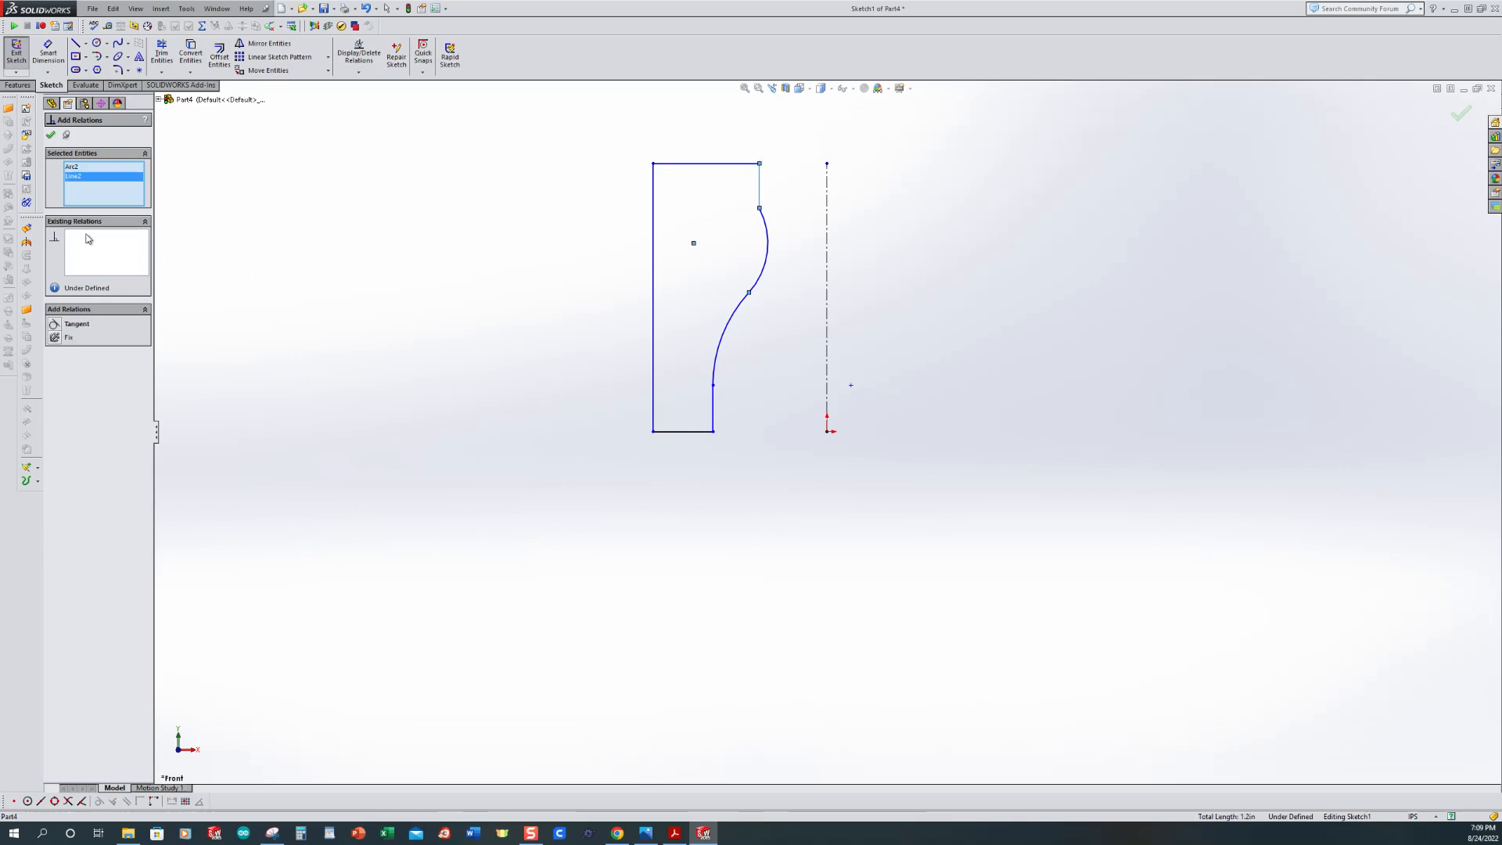
pyautogui.click(55, 328)
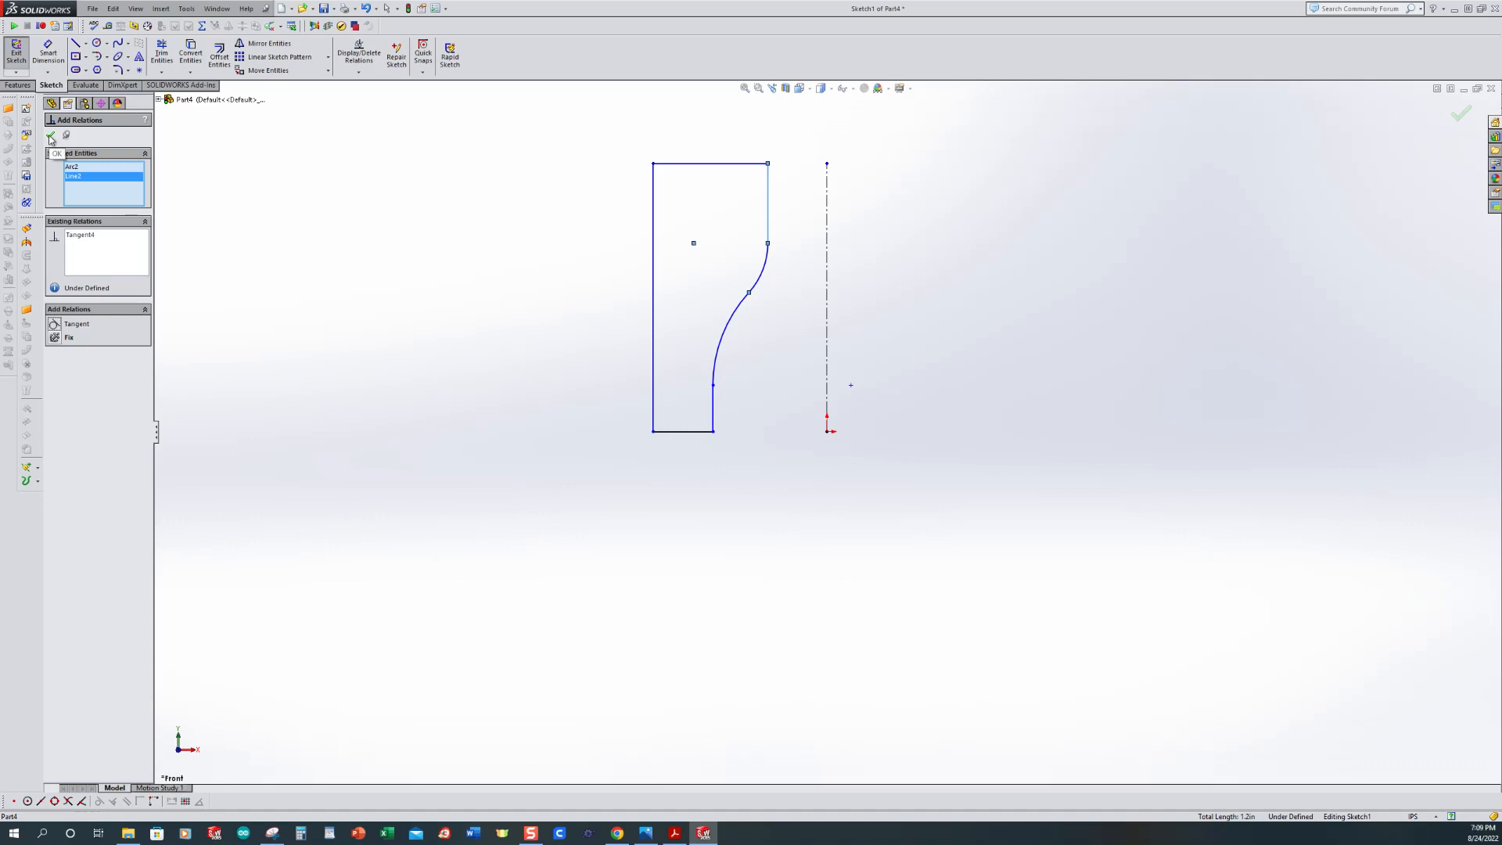
# Step: Dimension the lower inner vertical line to .25 in and the lower arc to a radius of 1 in
pyautogui.click(49, 53)
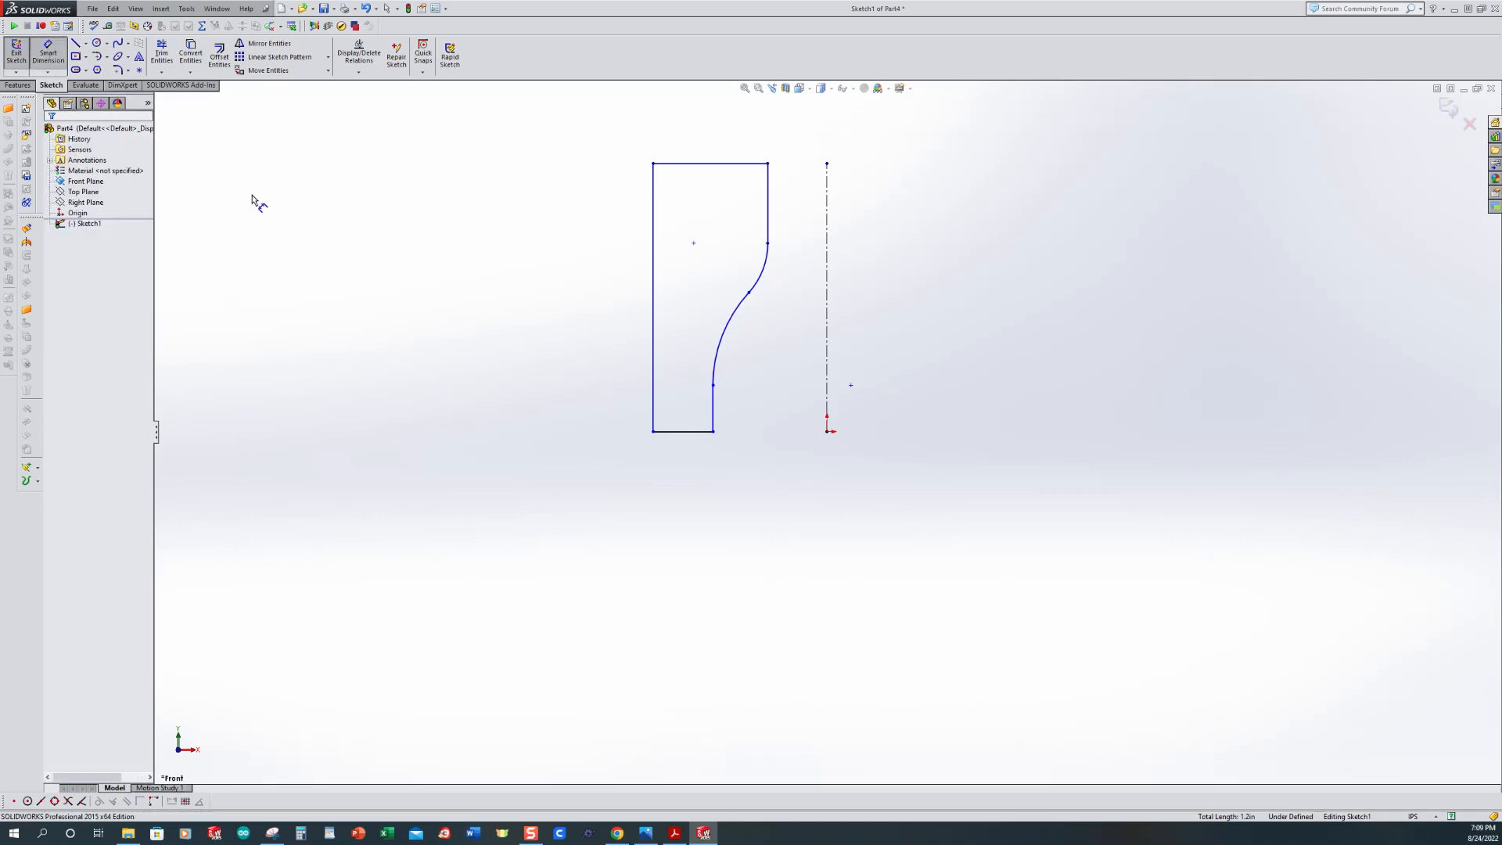
pyautogui.click(714, 414)
pyautogui.click(733, 417)
pyautogui.write('.25')
pyautogui.press('Return')
pyautogui.click(720, 366)
pyautogui.click(849, 383)
pyautogui.write('1')
pyautogui.press('Return')
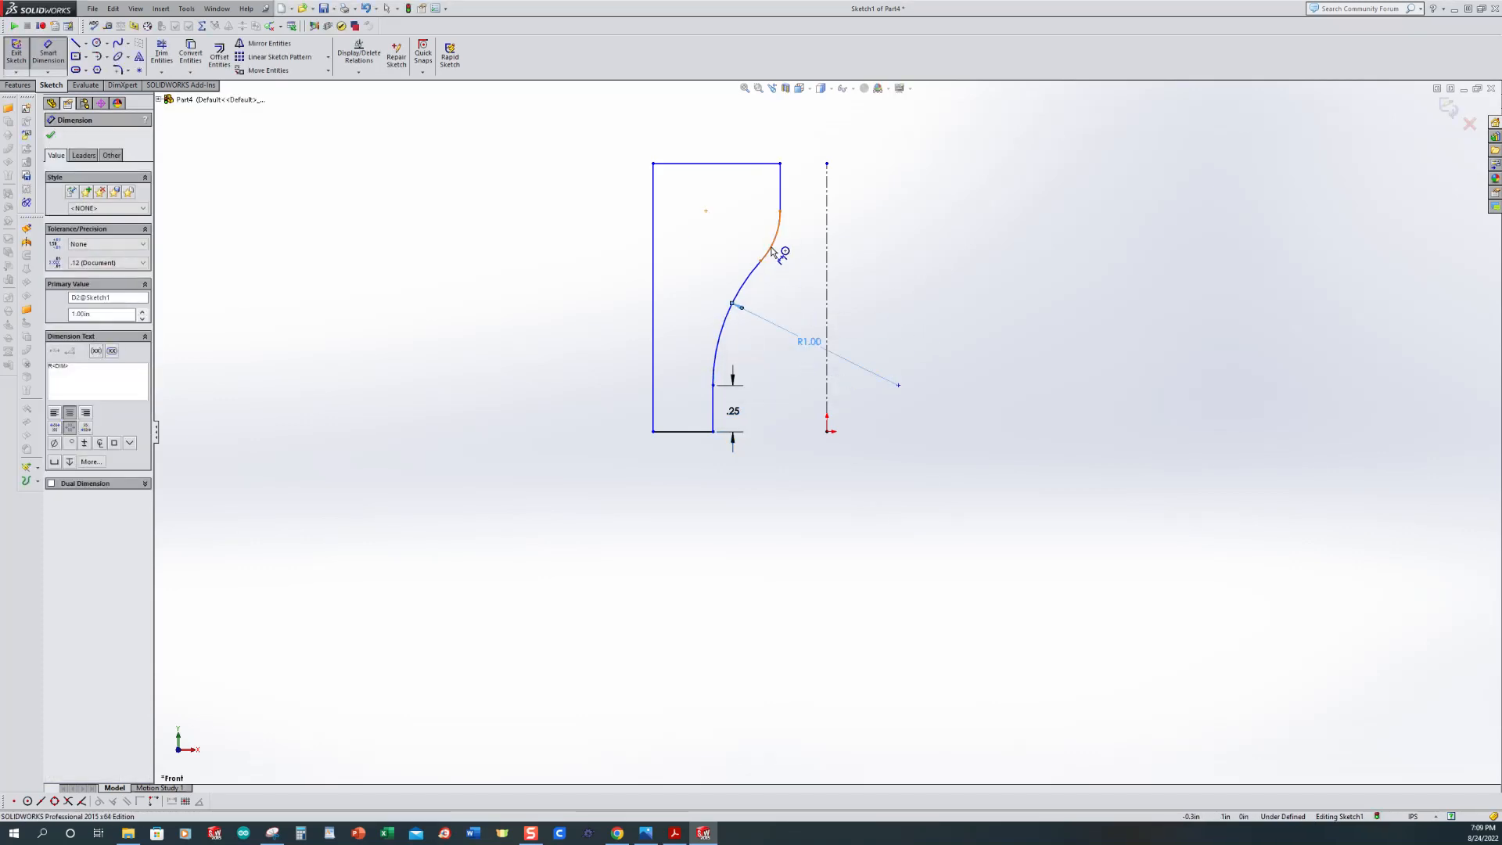
# Step: Dimension the upper arc of the profile to a radius of .625 in
pyautogui.click(772, 251)
pyautogui.click(909, 295)
pyautogui.write('.425')
pyautogui.press('Return')
# Step: Dimension the upper inner vertical line to .3125 in and move that dimension inside the profile
pyautogui.scroll(-2, 847, 205)
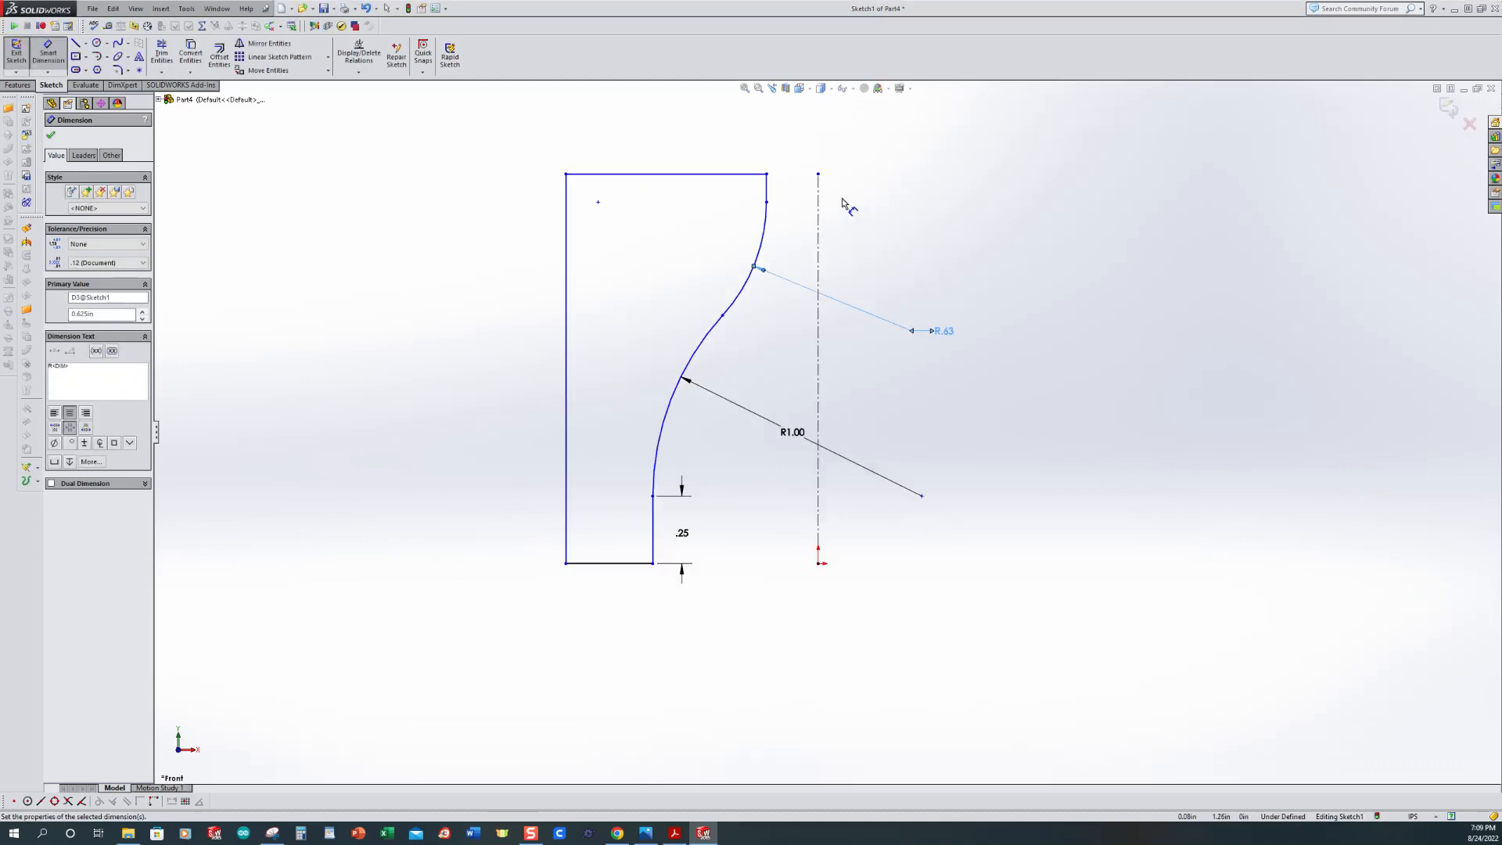
pyautogui.click(767, 188)
pyautogui.click(790, 197)
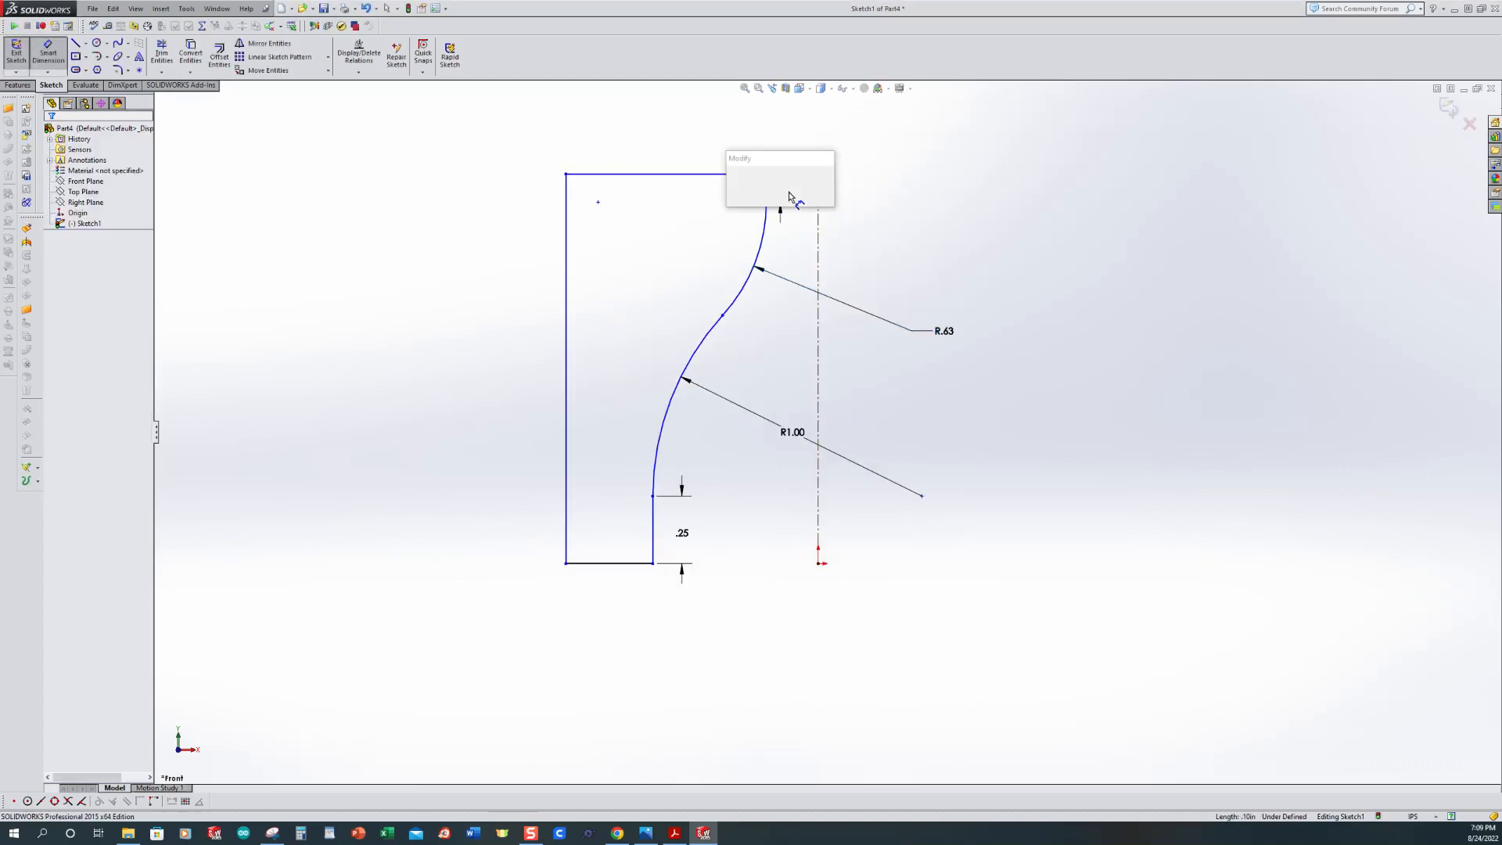
pyautogui.write('.3125')
pyautogui.press('Return')
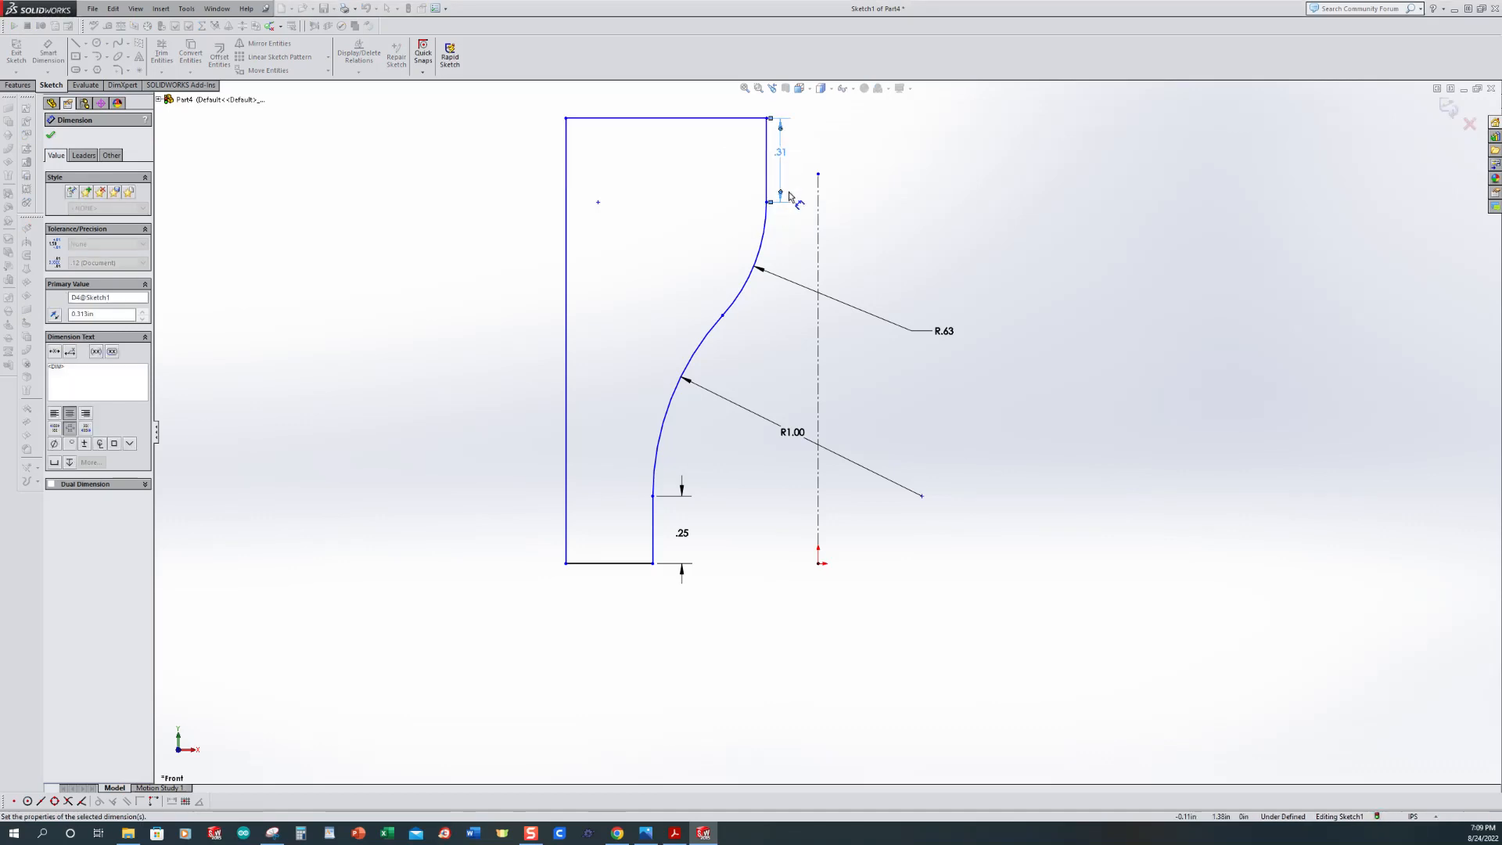
pyautogui.scroll(2, 695, 266)
pyautogui.scroll(-1, 970, 252)
pyautogui.click(767, 268)
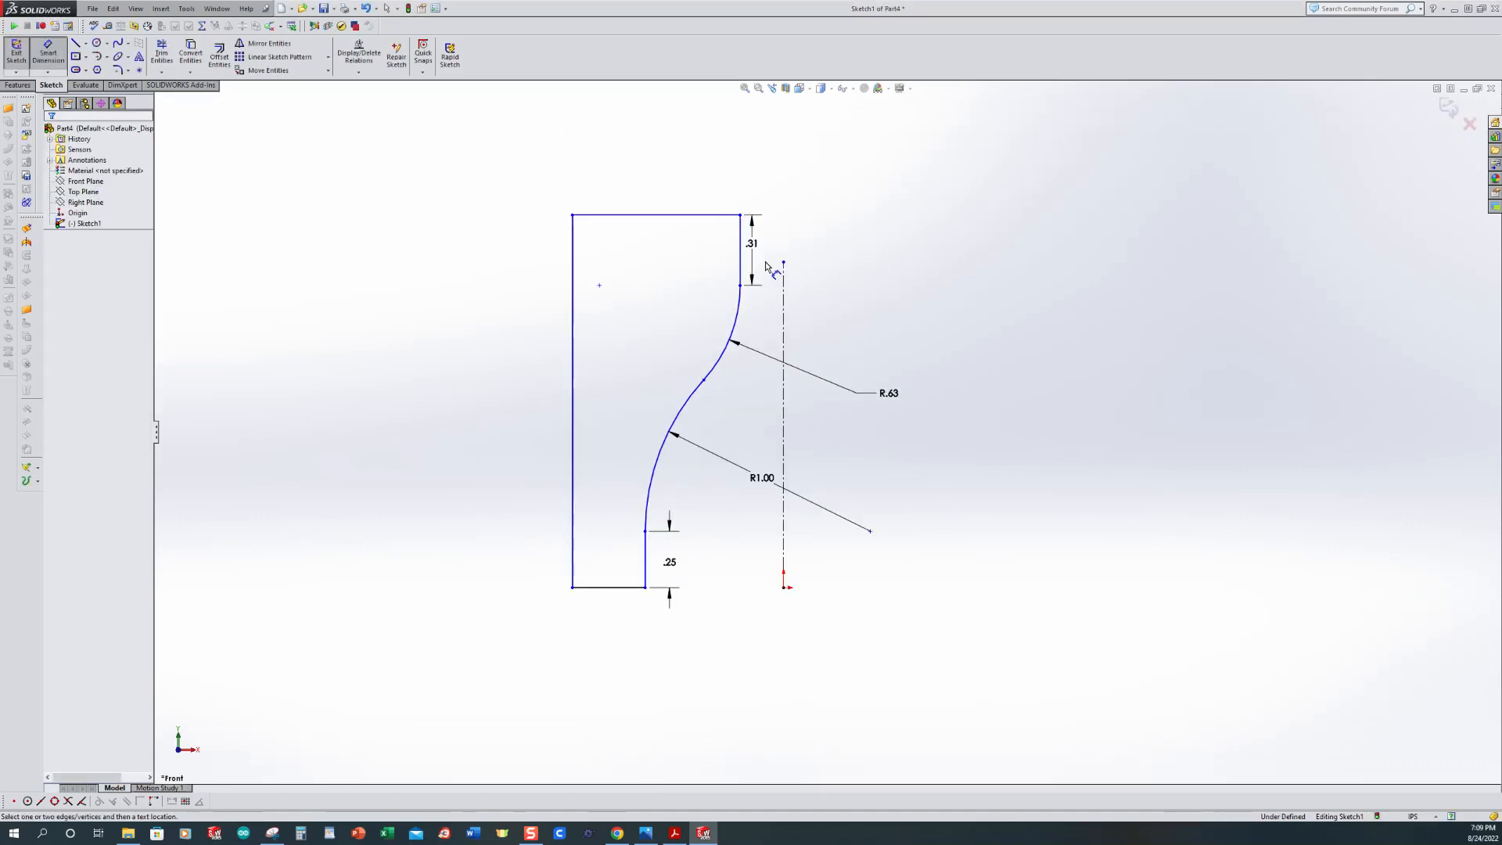
pyautogui.moveTo(752, 243); pyautogui.dragTo(699, 237)
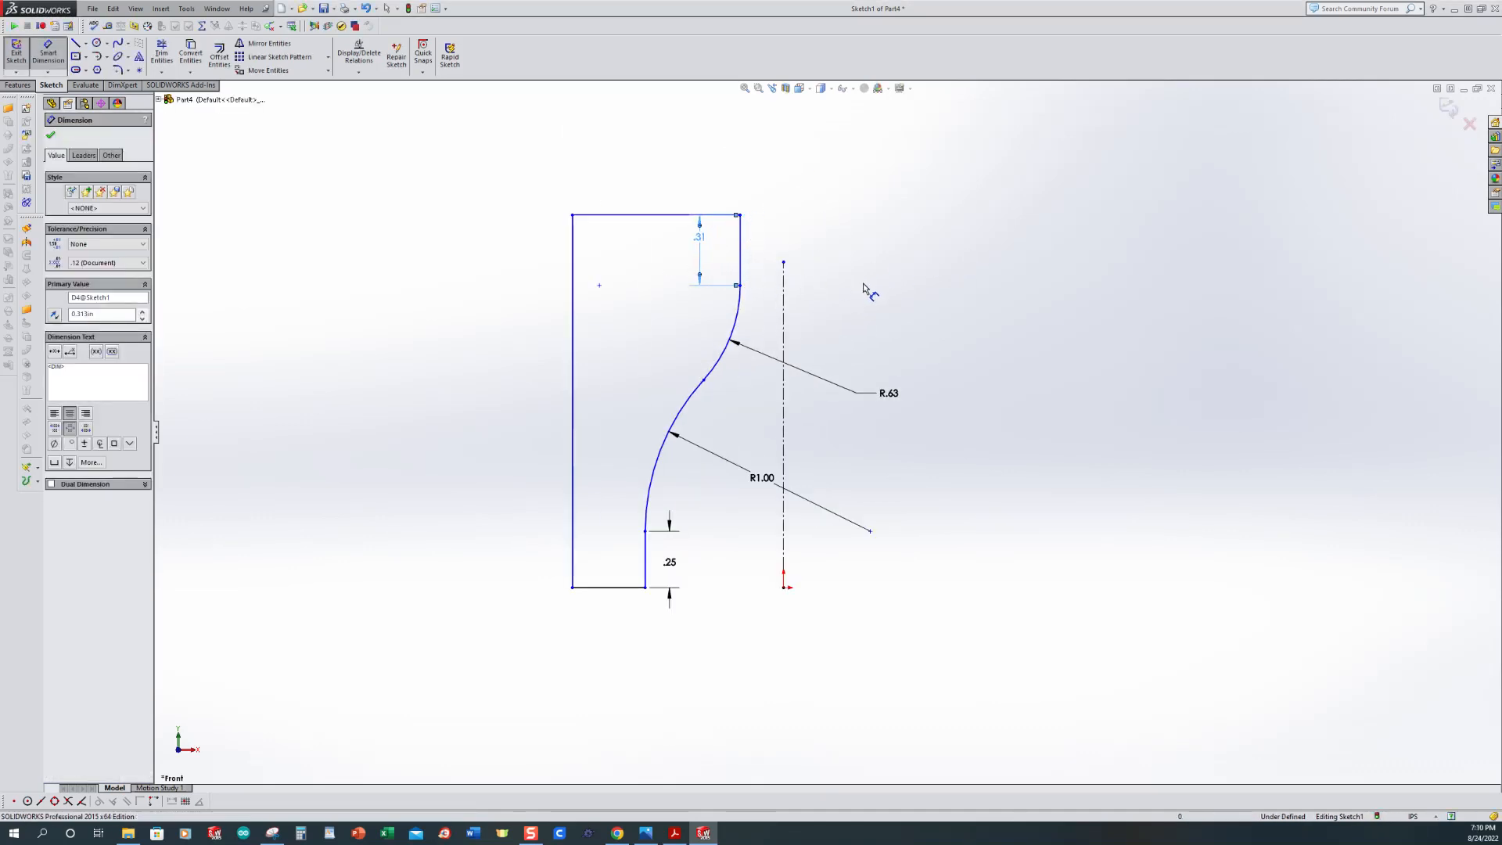
# Step: Dimension the profile's outer vertical edge to an overall height of 1.75 in
pyautogui.click(574, 374)
pyautogui.click(448, 376)
pyautogui.write('1.75')
pyautogui.press('Return')
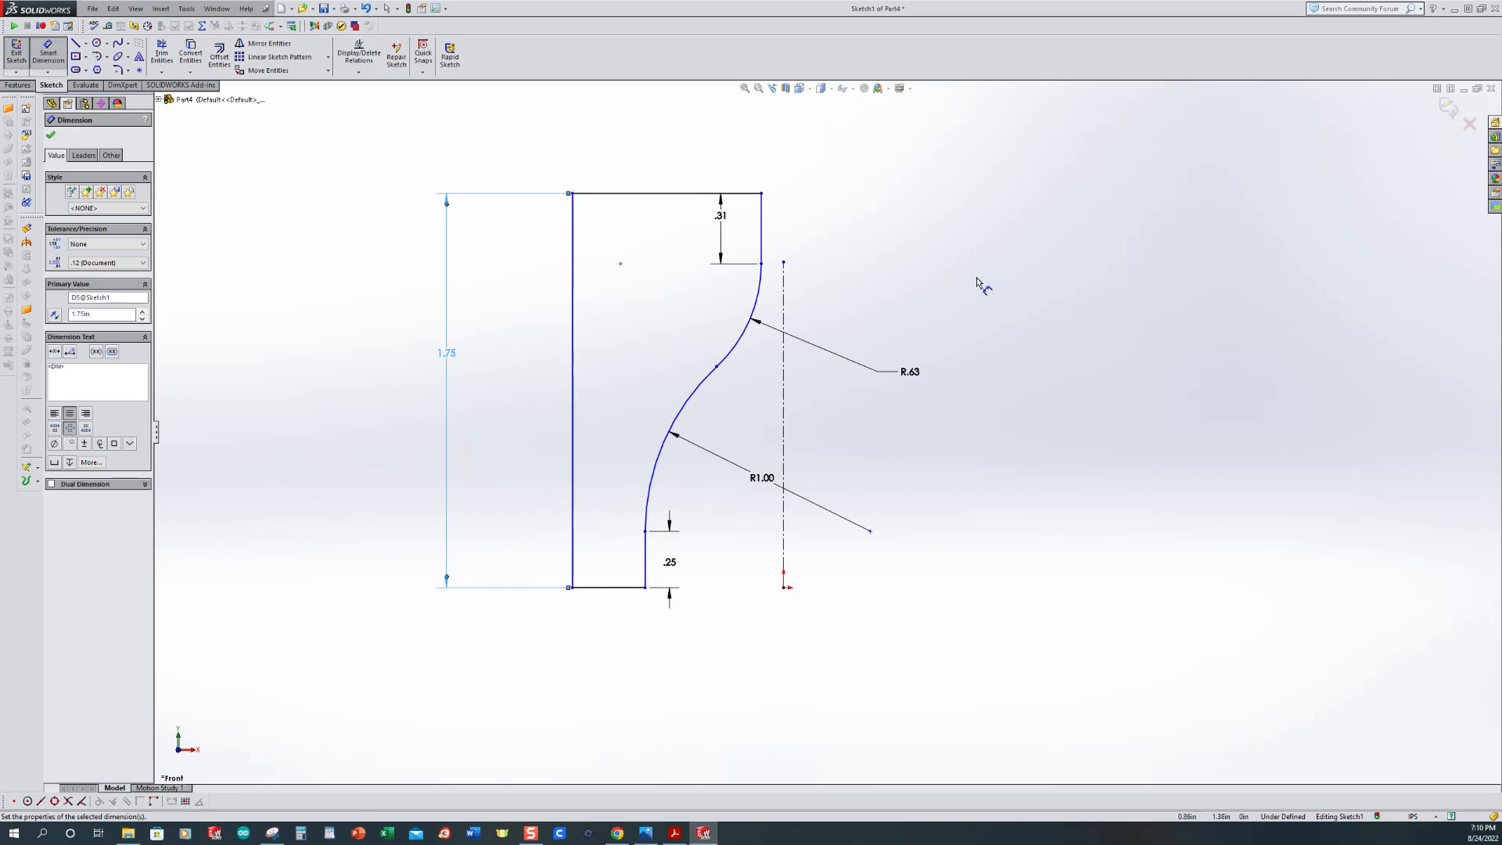
# Step: Dimension the upper inner vertical line across the centerline as a .313 in diameter
pyautogui.click(762, 249)
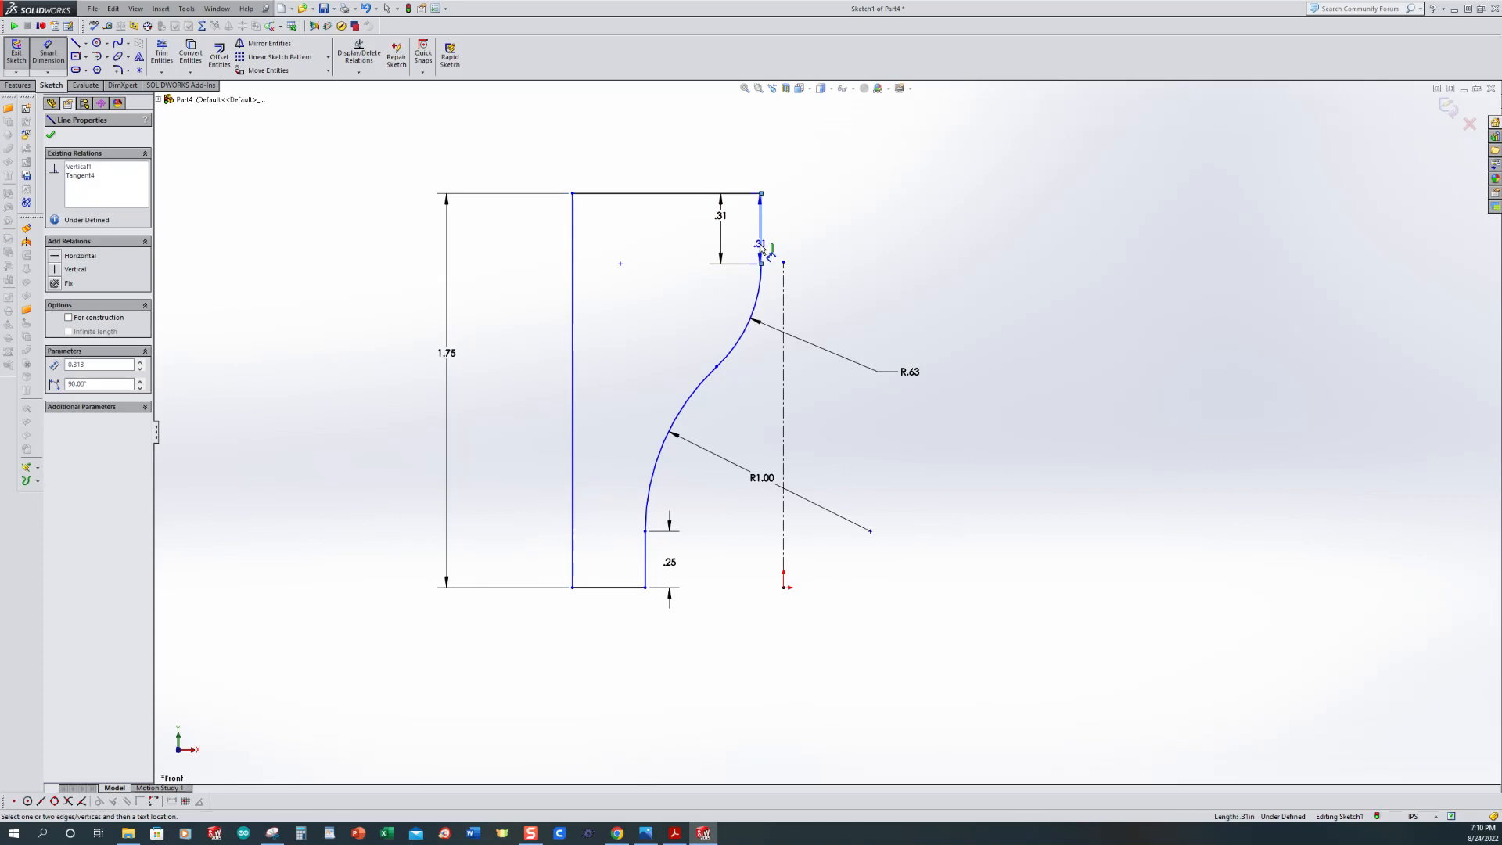
pyautogui.click(784, 274)
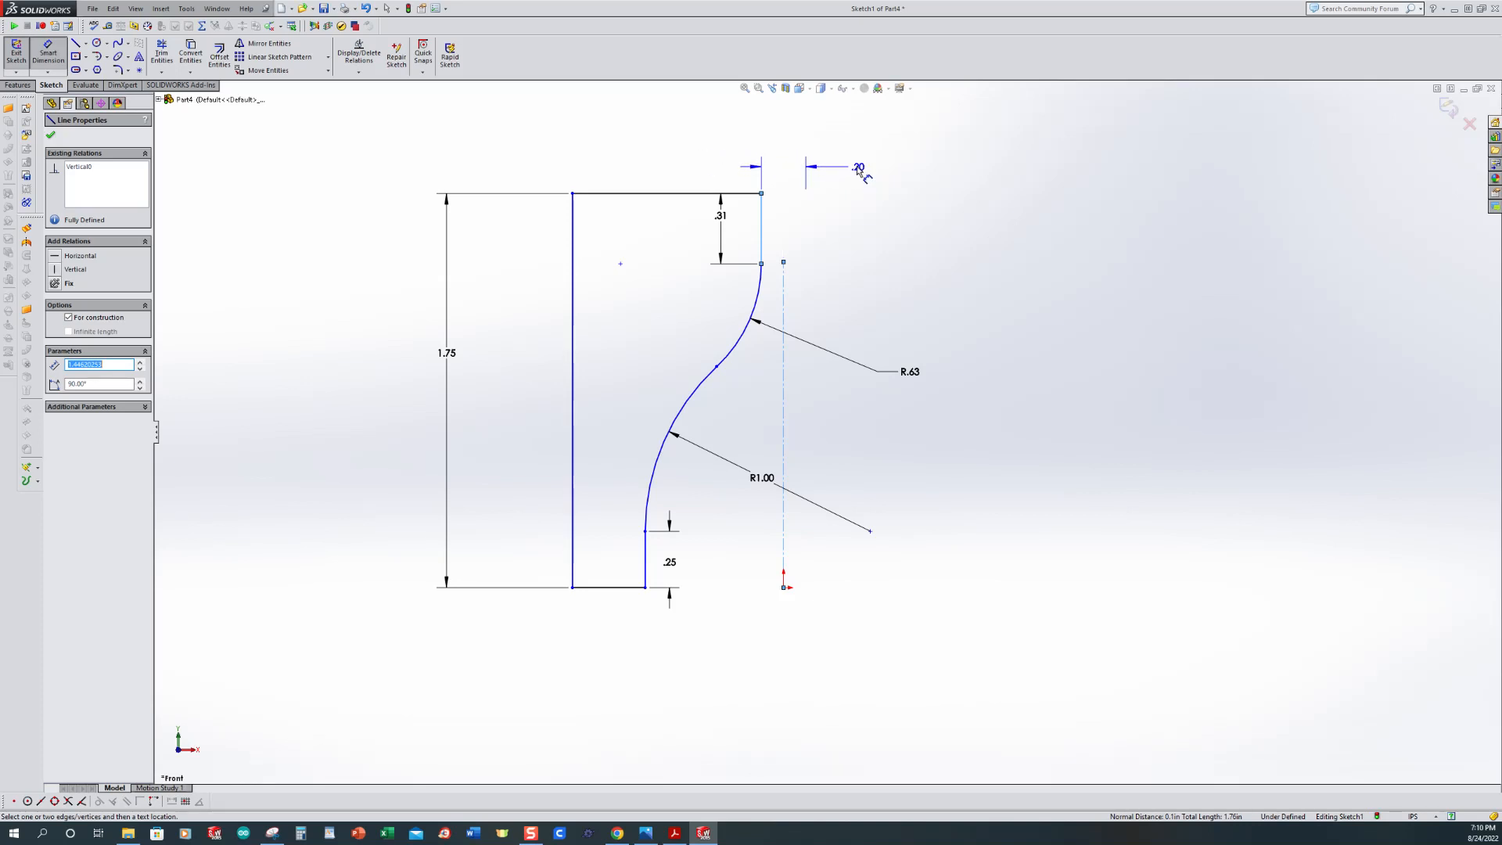
pyautogui.click(850, 167)
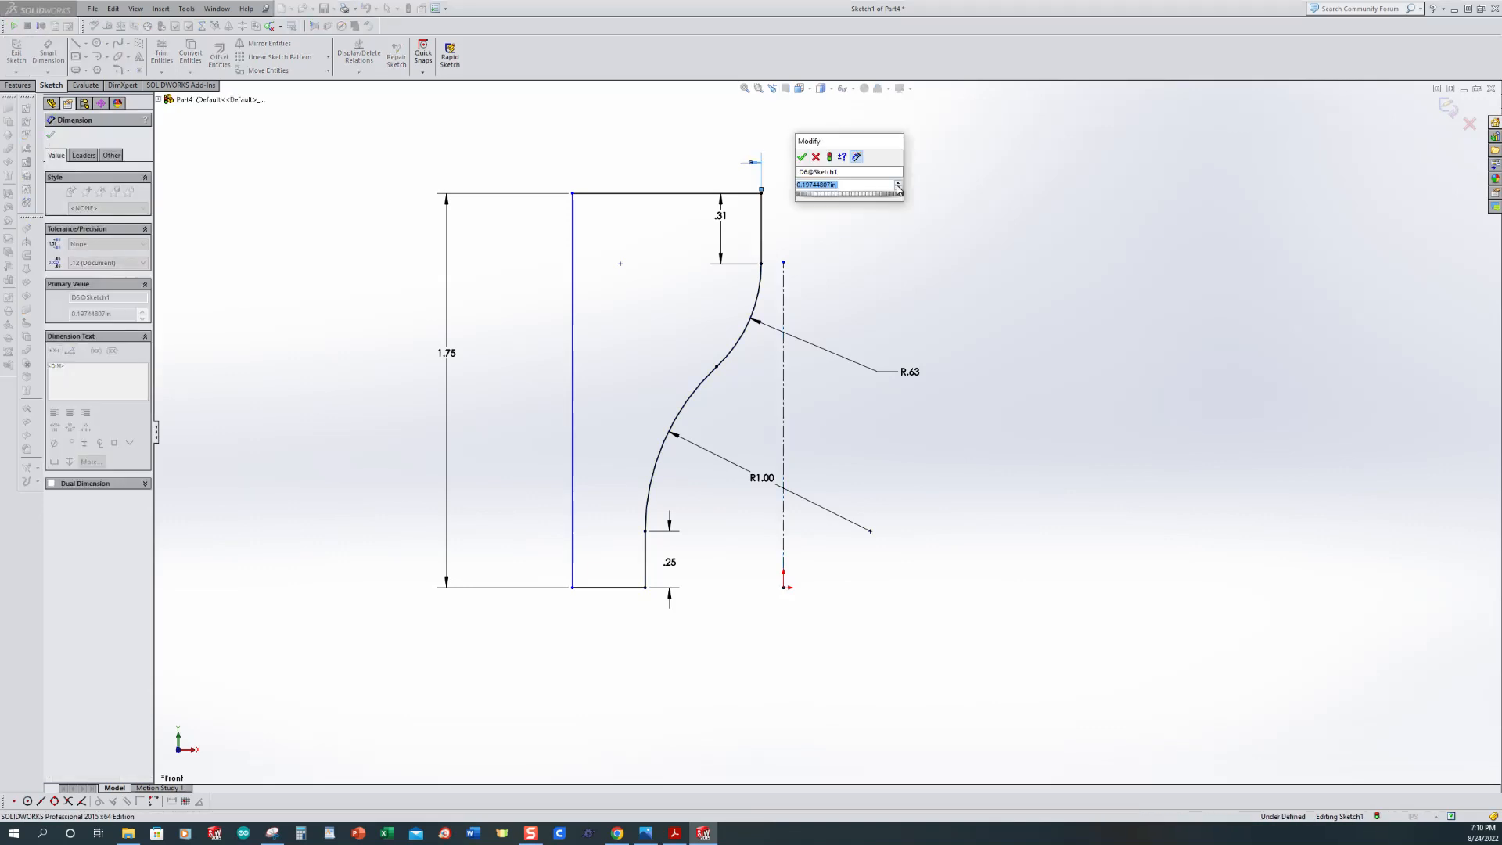
pyautogui.write('.313')
pyautogui.press('Return')
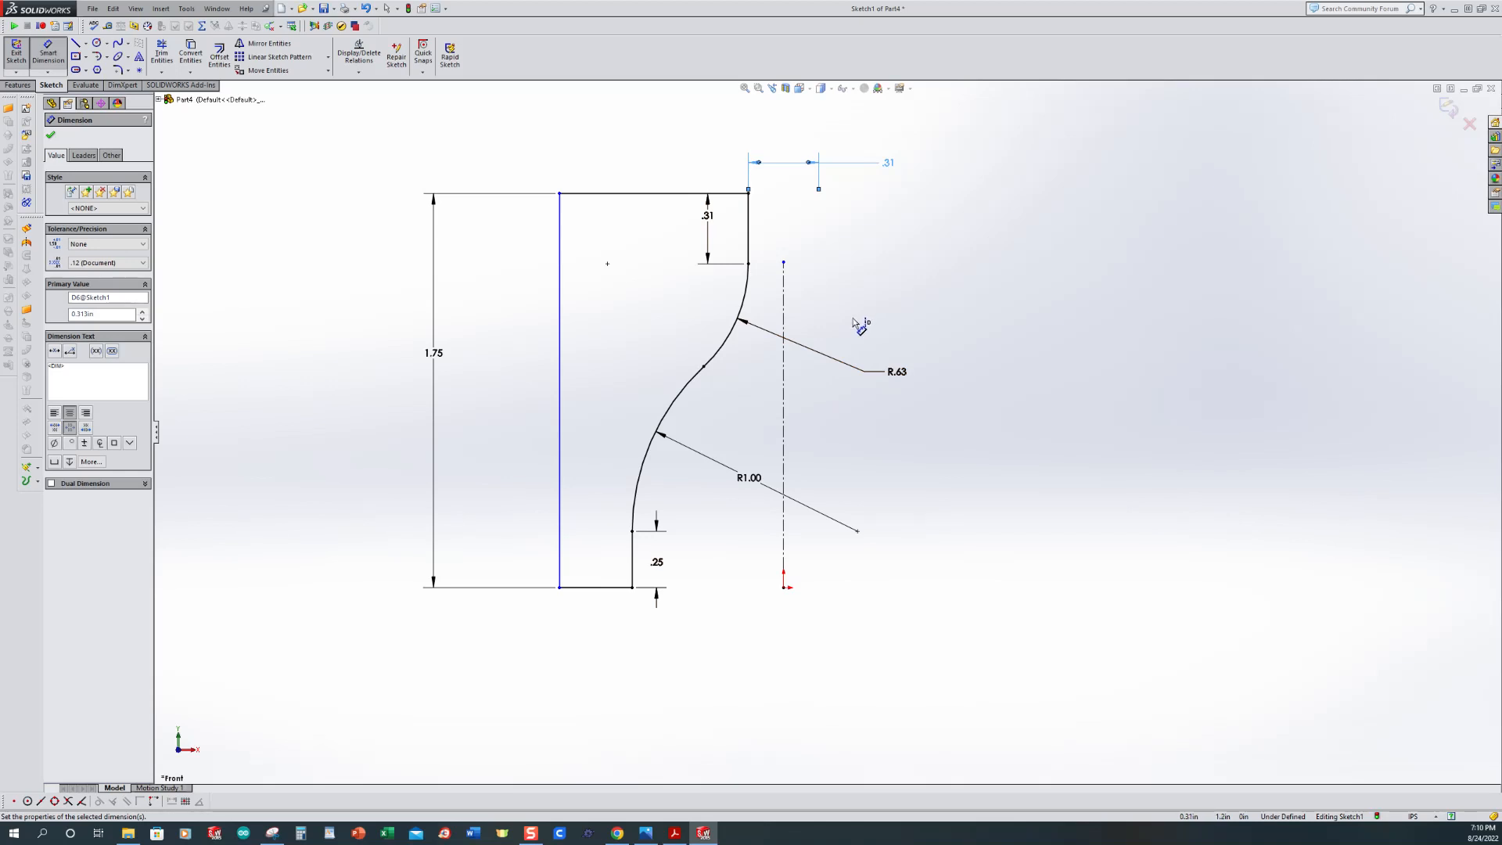
# Step: Dimension the profile's outer vertical edge across the centerline as a 1.75 in diameter
pyautogui.click(562, 345)
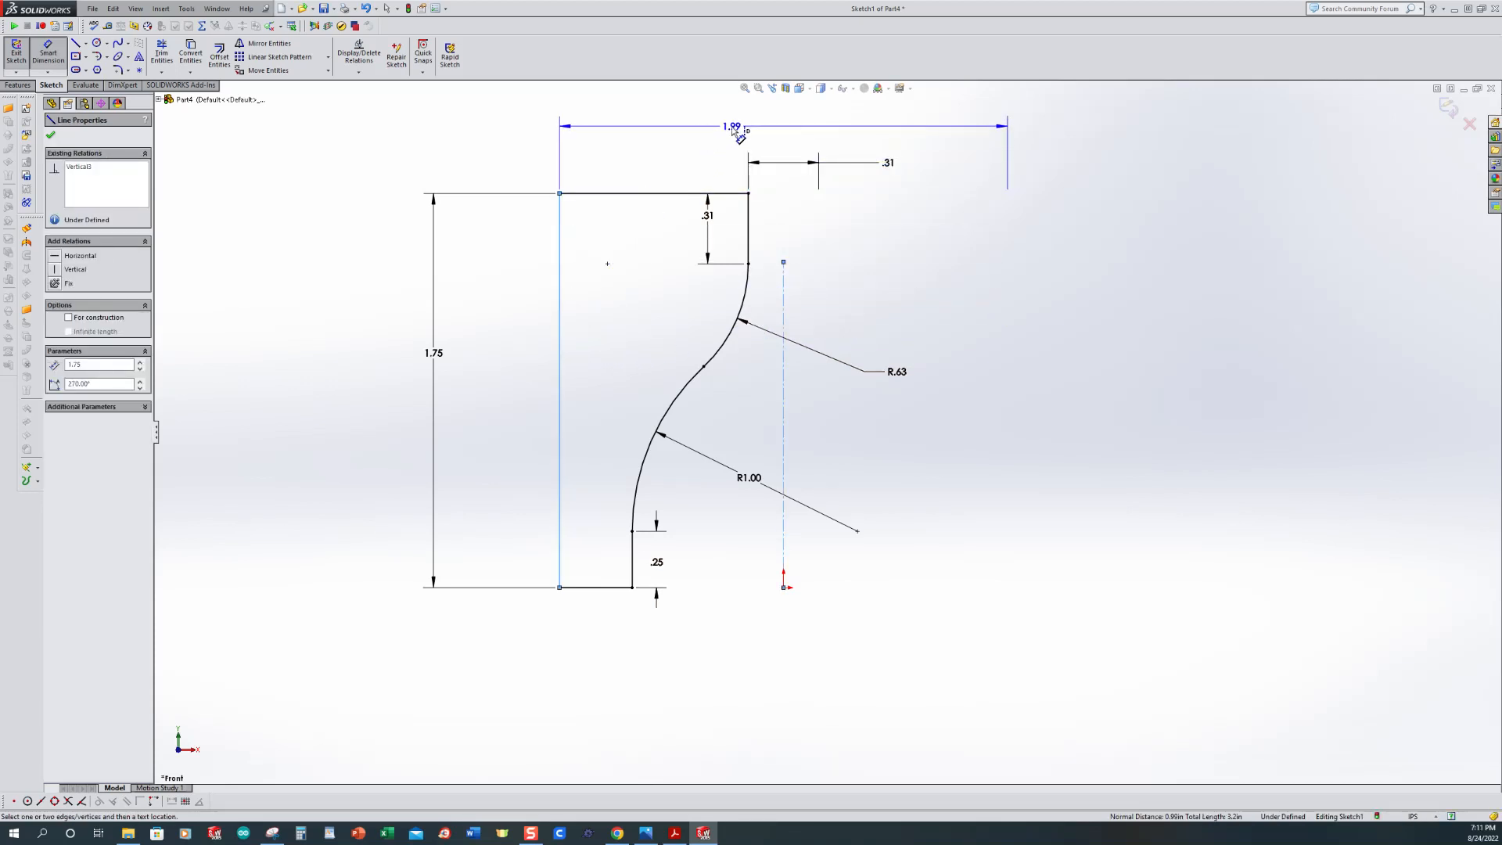
pyautogui.click(733, 130)
pyautogui.write('1.75')
pyautogui.press('Return')
pyautogui.click(1064, 249)
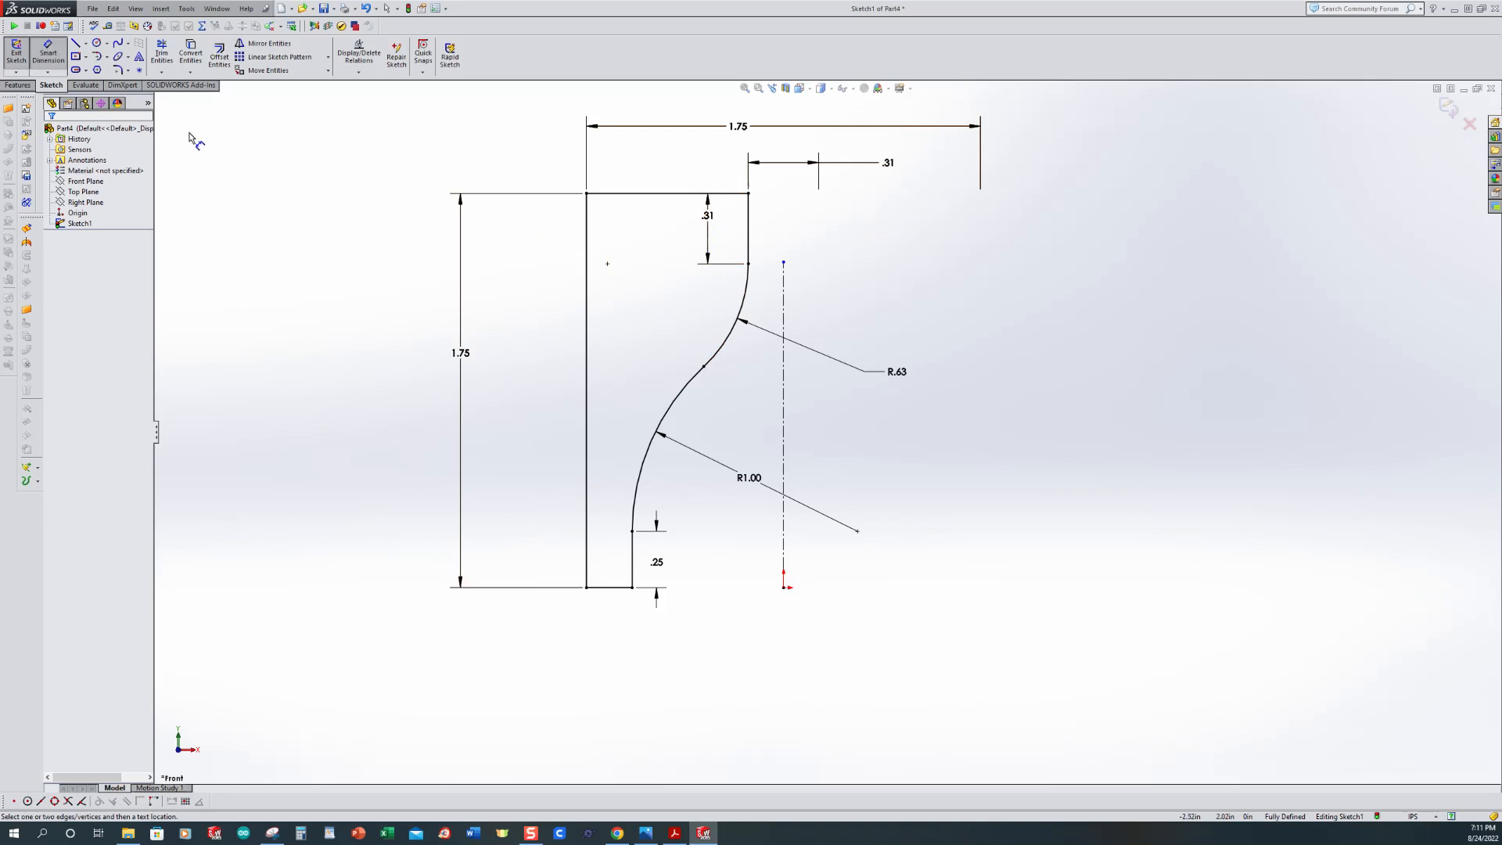
# Step: Finish the sketch and revolve the profile 360 degrees about the vertical centerline into a solid
pyautogui.click(17, 56)
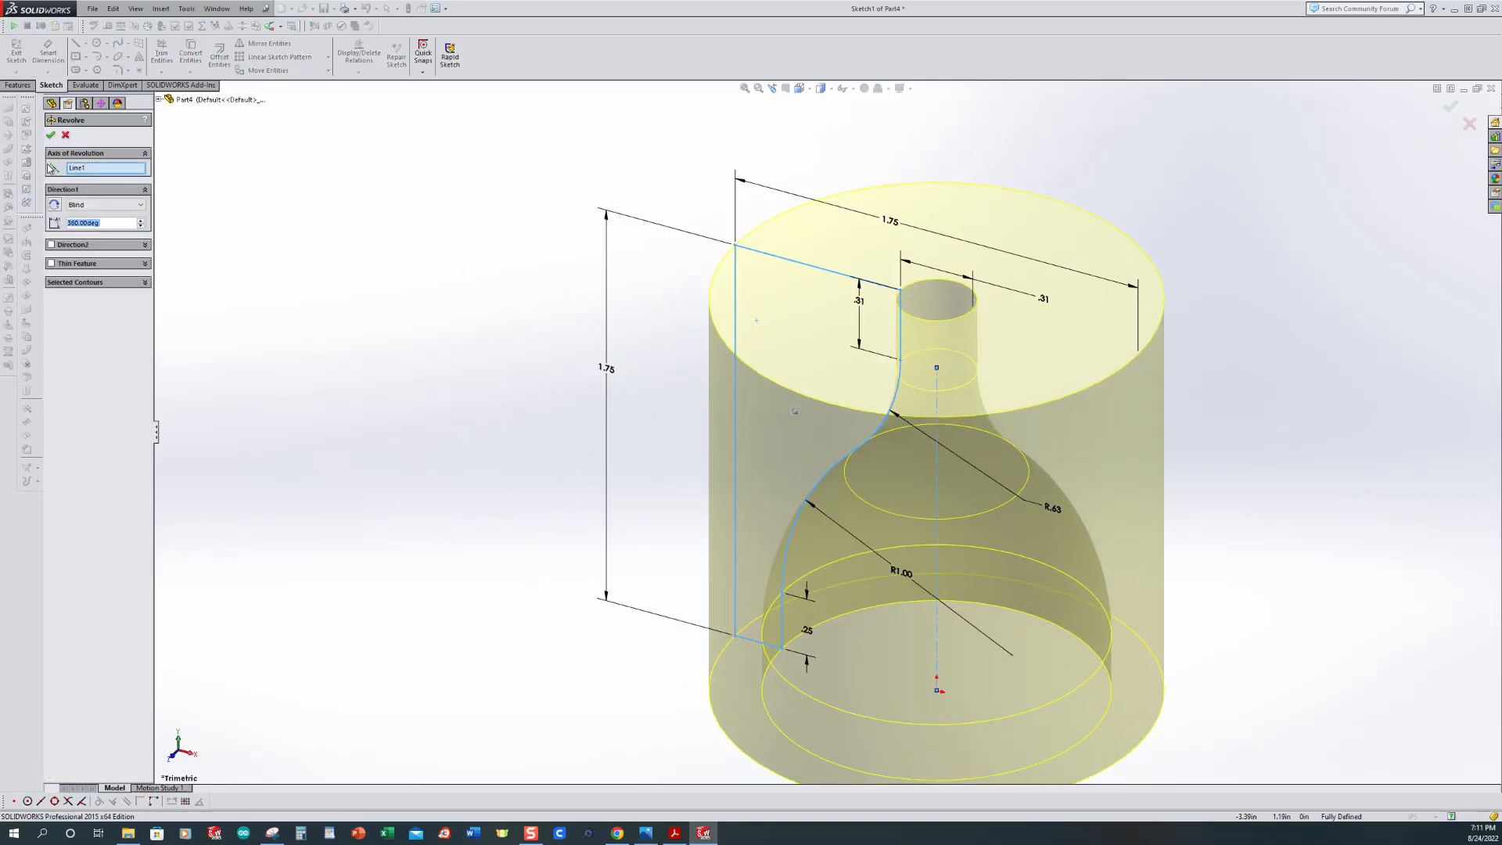
pyautogui.click(50, 135)
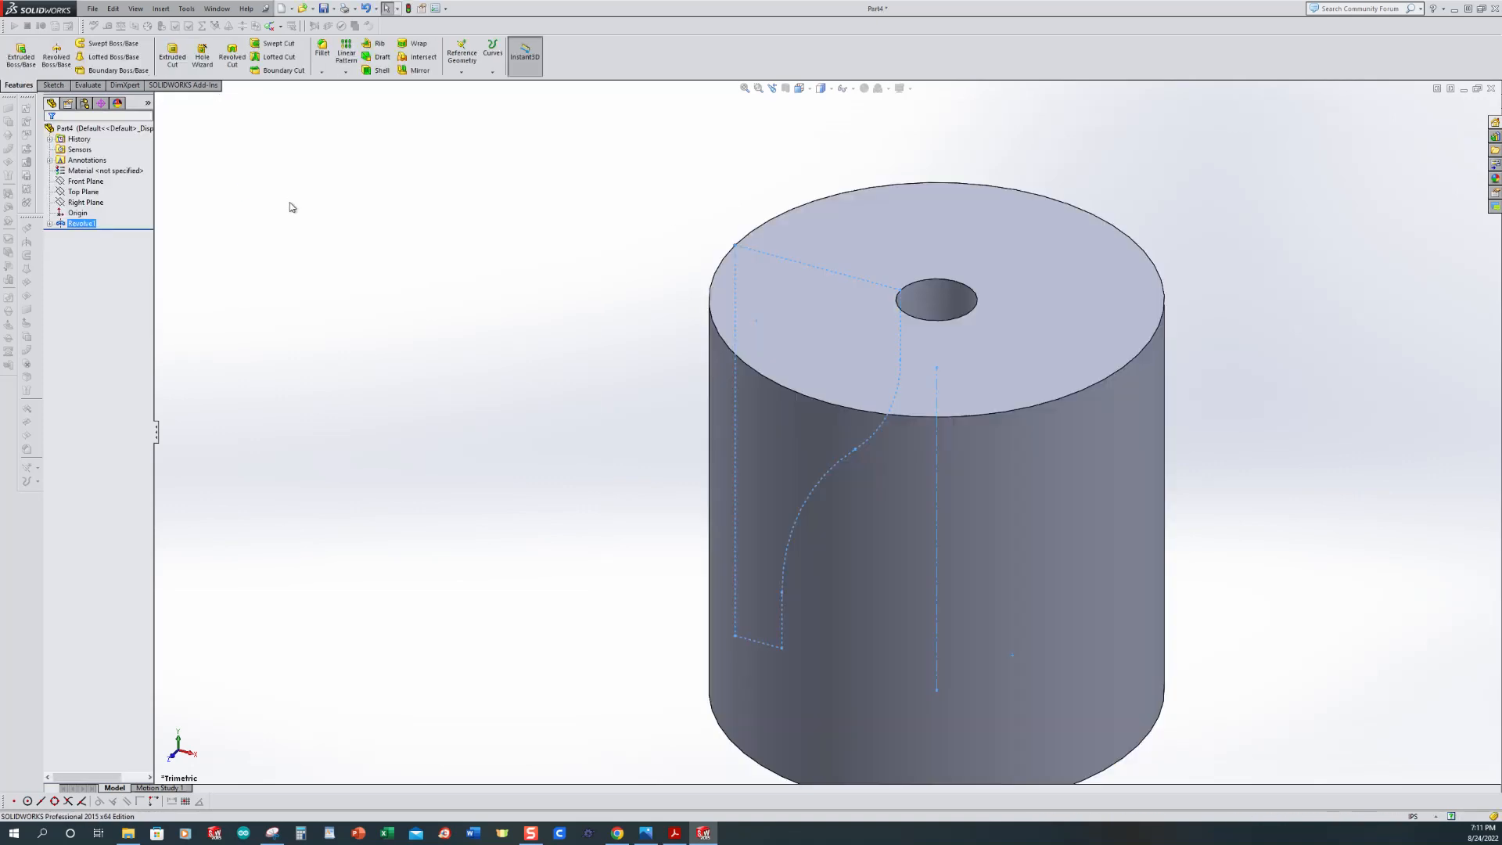
# Step: Consult the reference image and PDF drawing, and sketch a center rectangle about 0.22 by 0.15 in on the cylinder's left edge for a Front Plane revolved cut
pyautogui.click(645, 833)
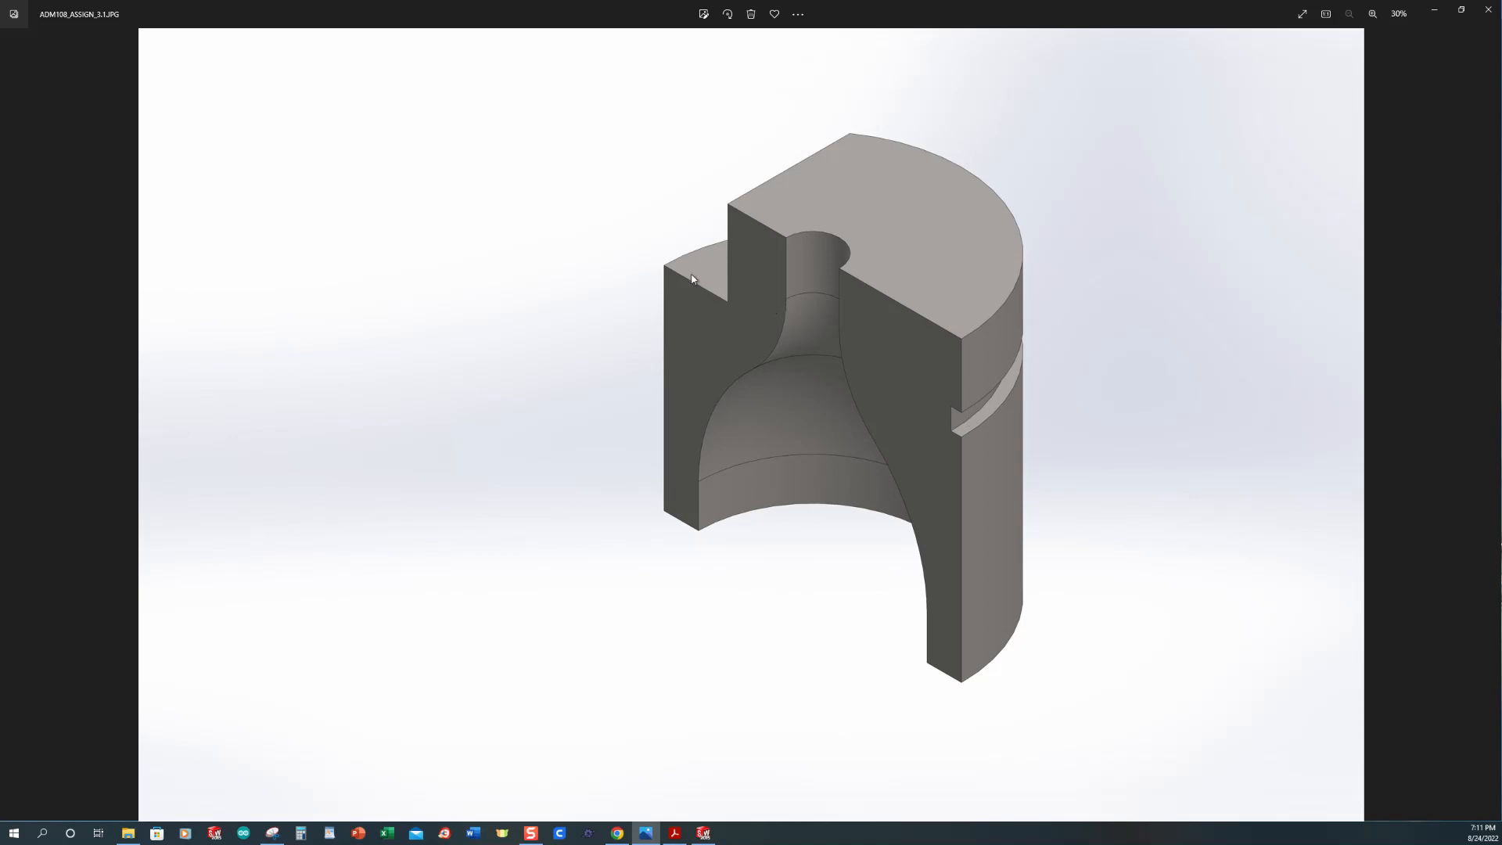
pyautogui.click(674, 833)
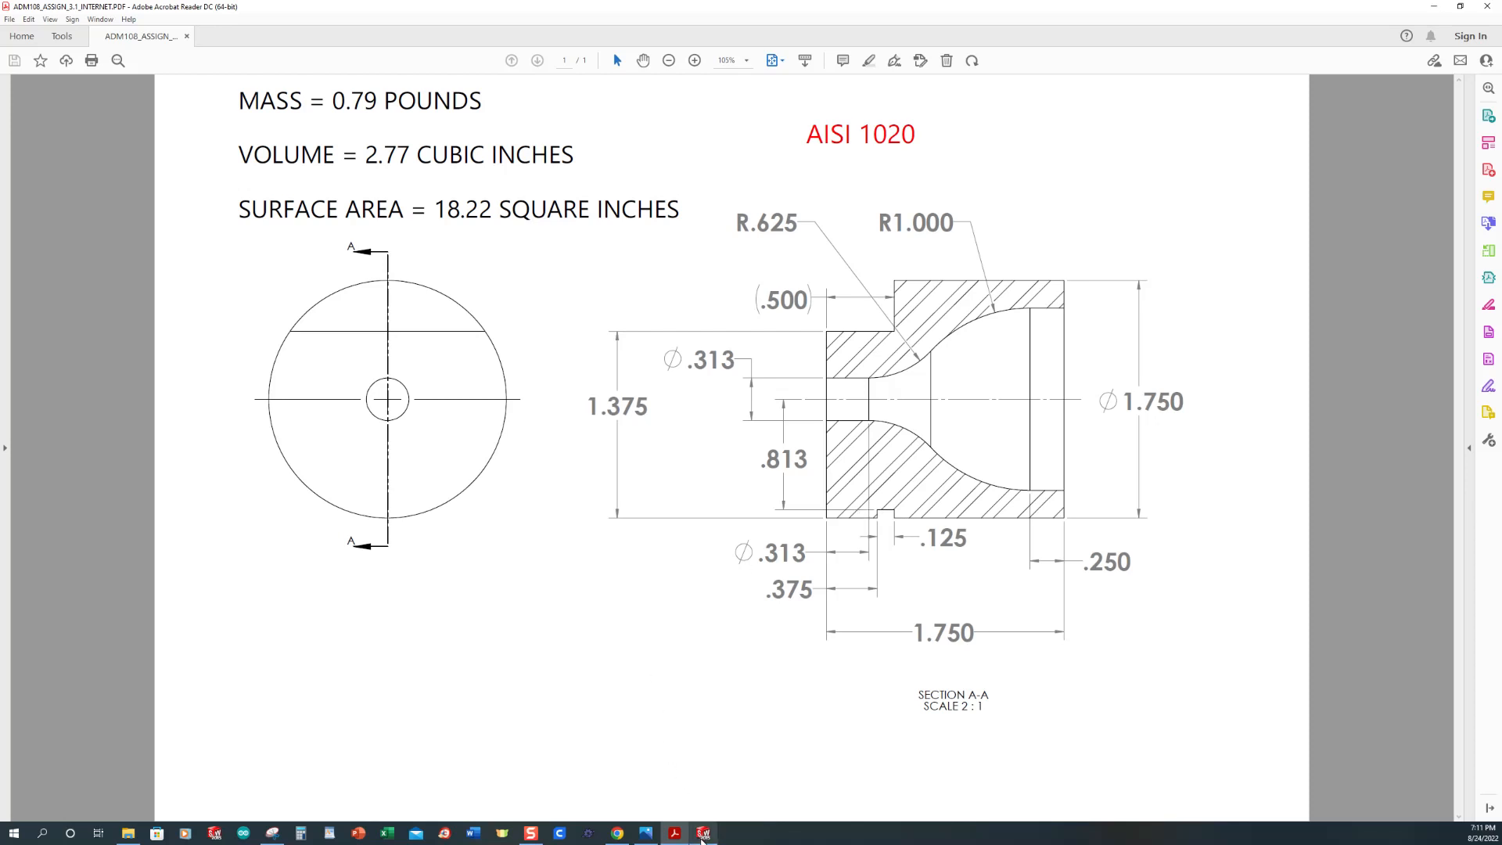
pyautogui.click(702, 834)
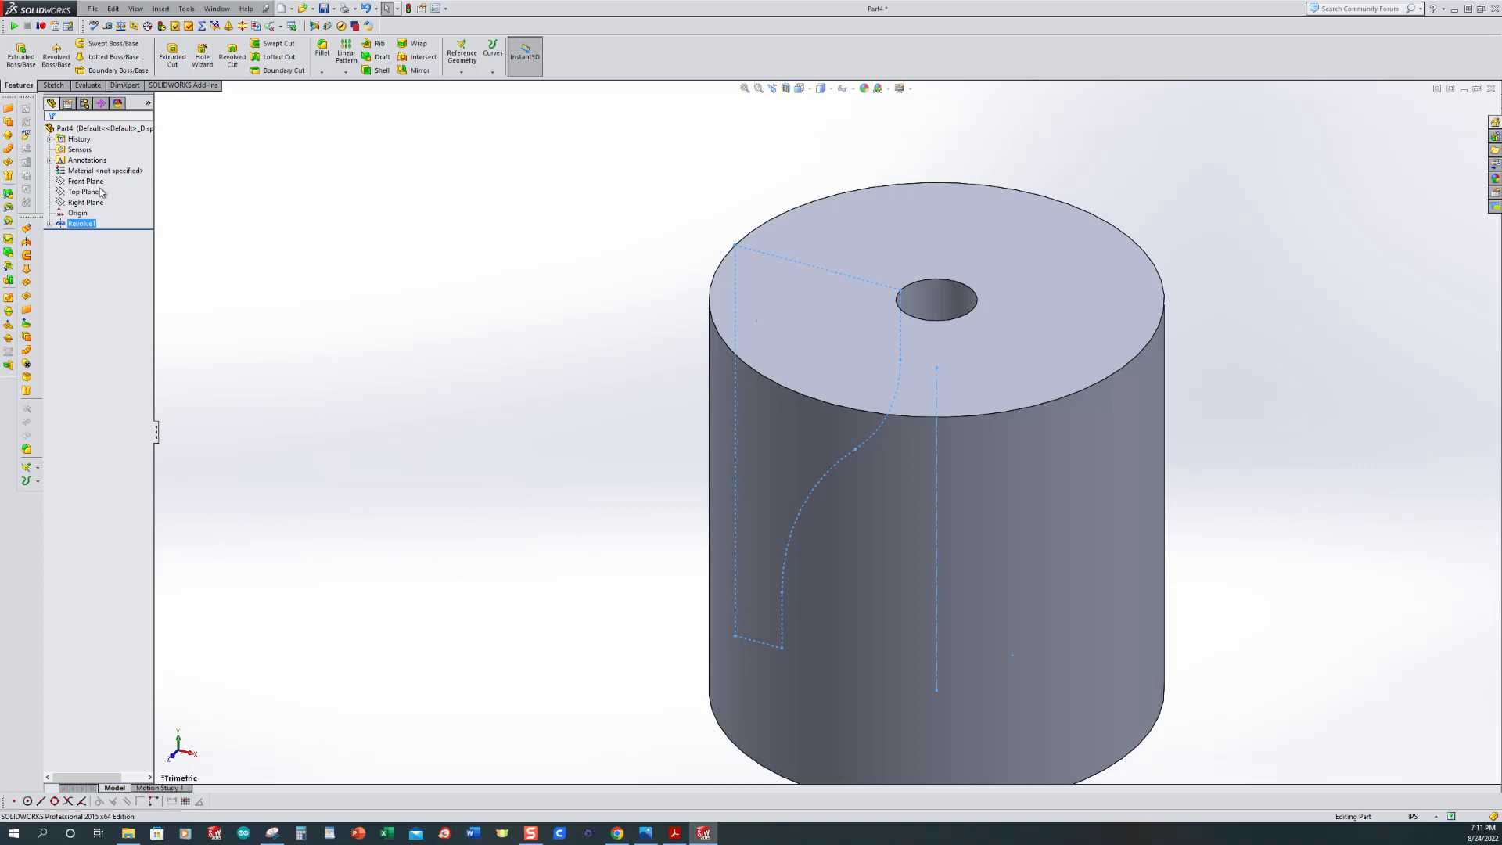
pyautogui.click(86, 182)
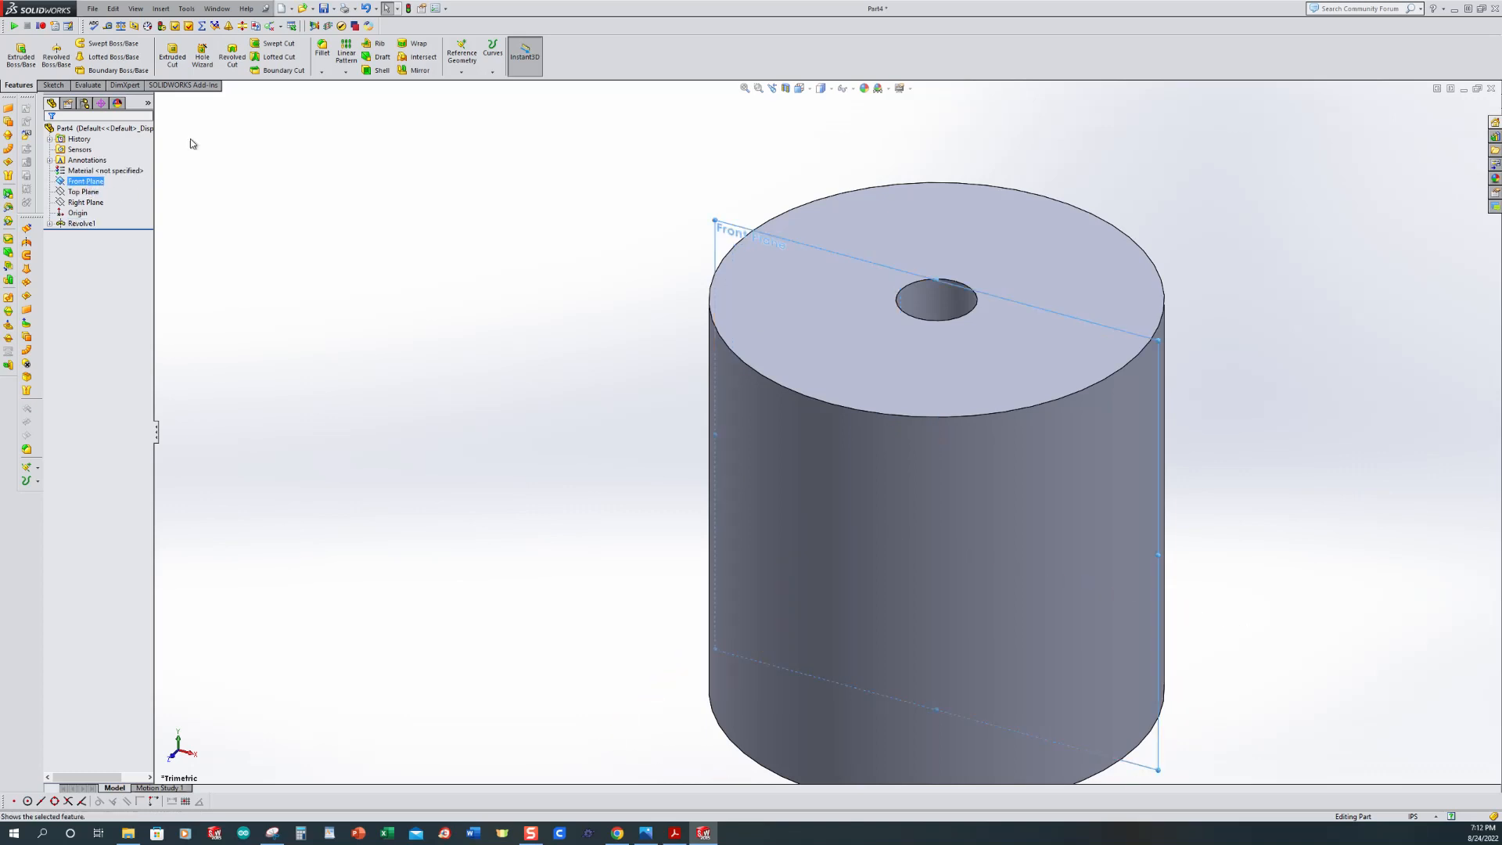
pyautogui.click(234, 58)
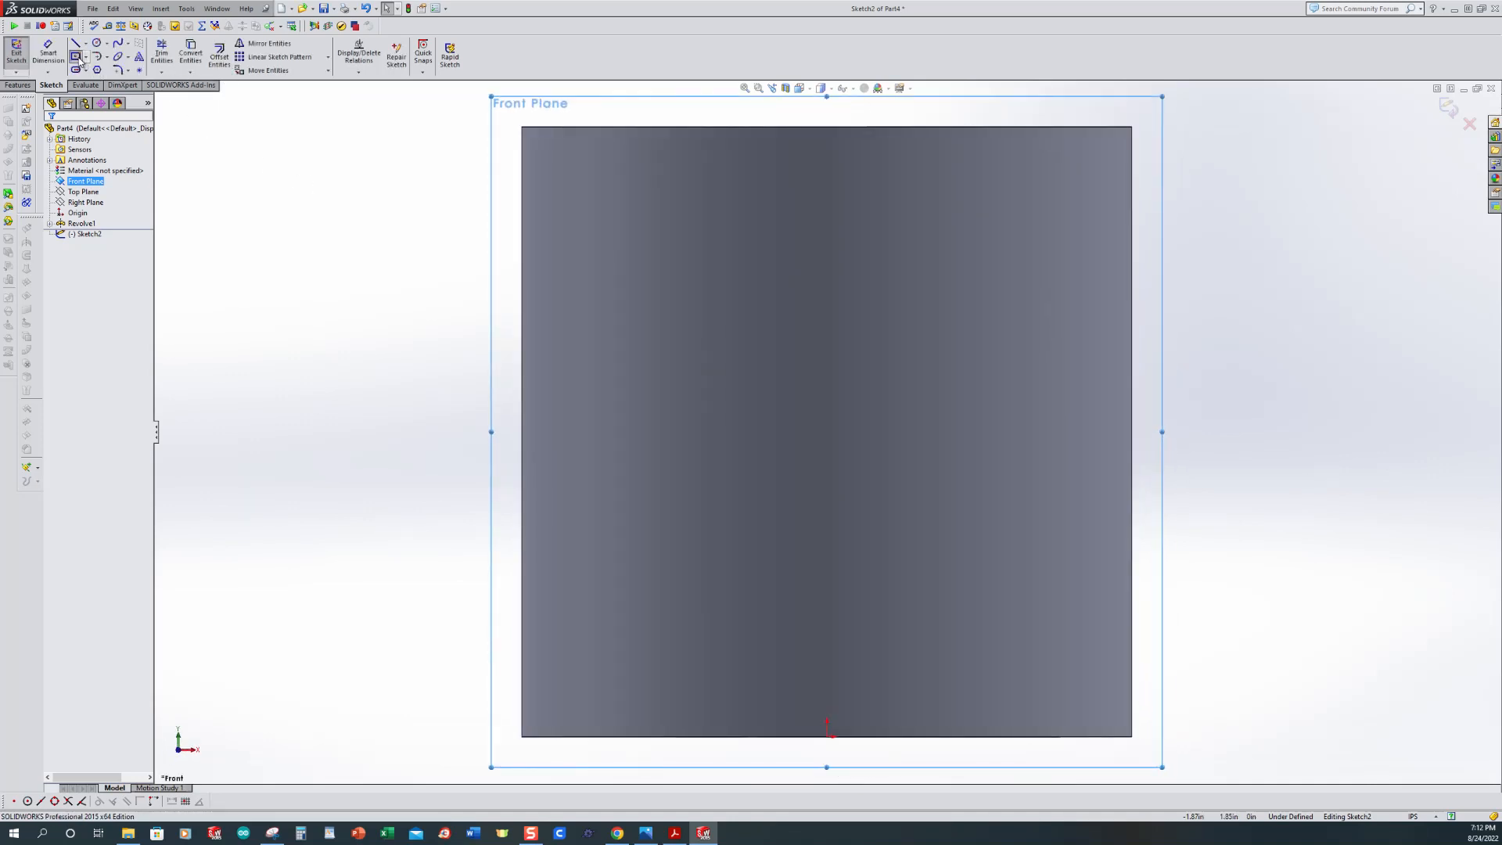
pyautogui.click(77, 58)
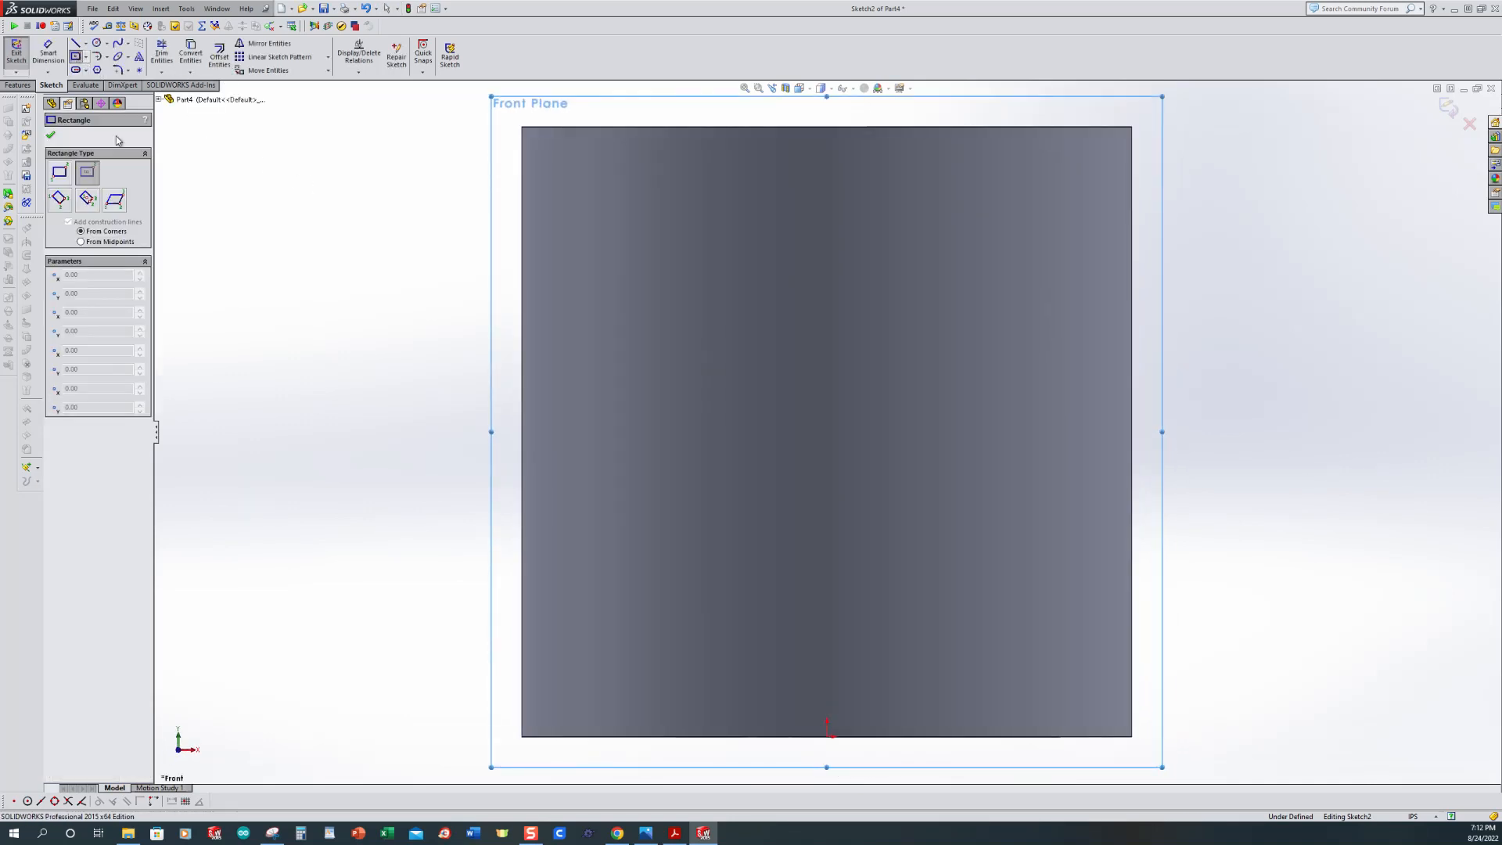
pyautogui.click(522, 245)
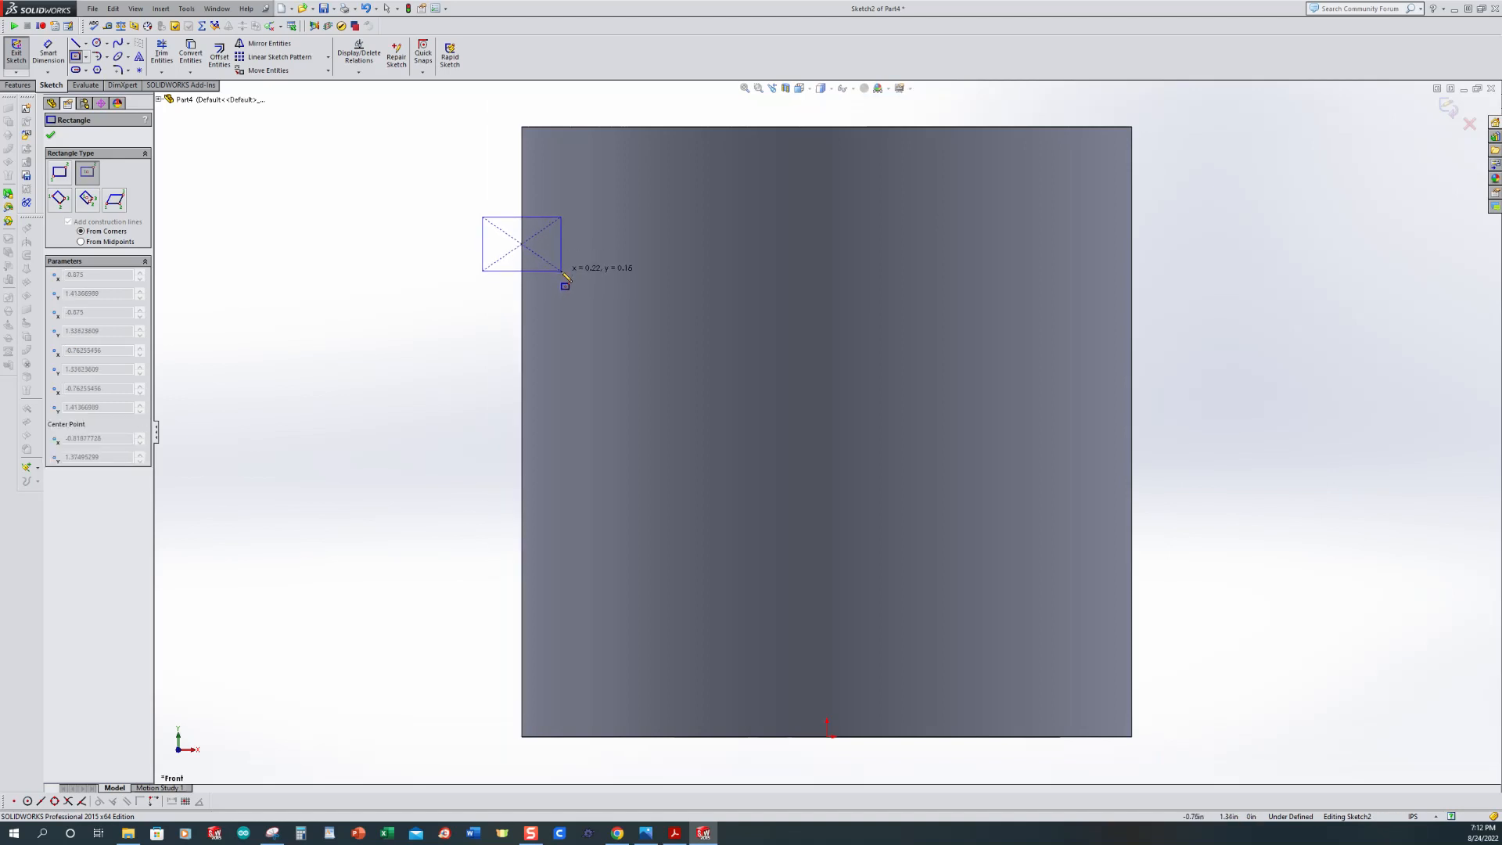
pyautogui.click(562, 272)
# Step: Draw a vertical centerline from the origin up to the cylinder's top edge
pyautogui.click(85, 44)
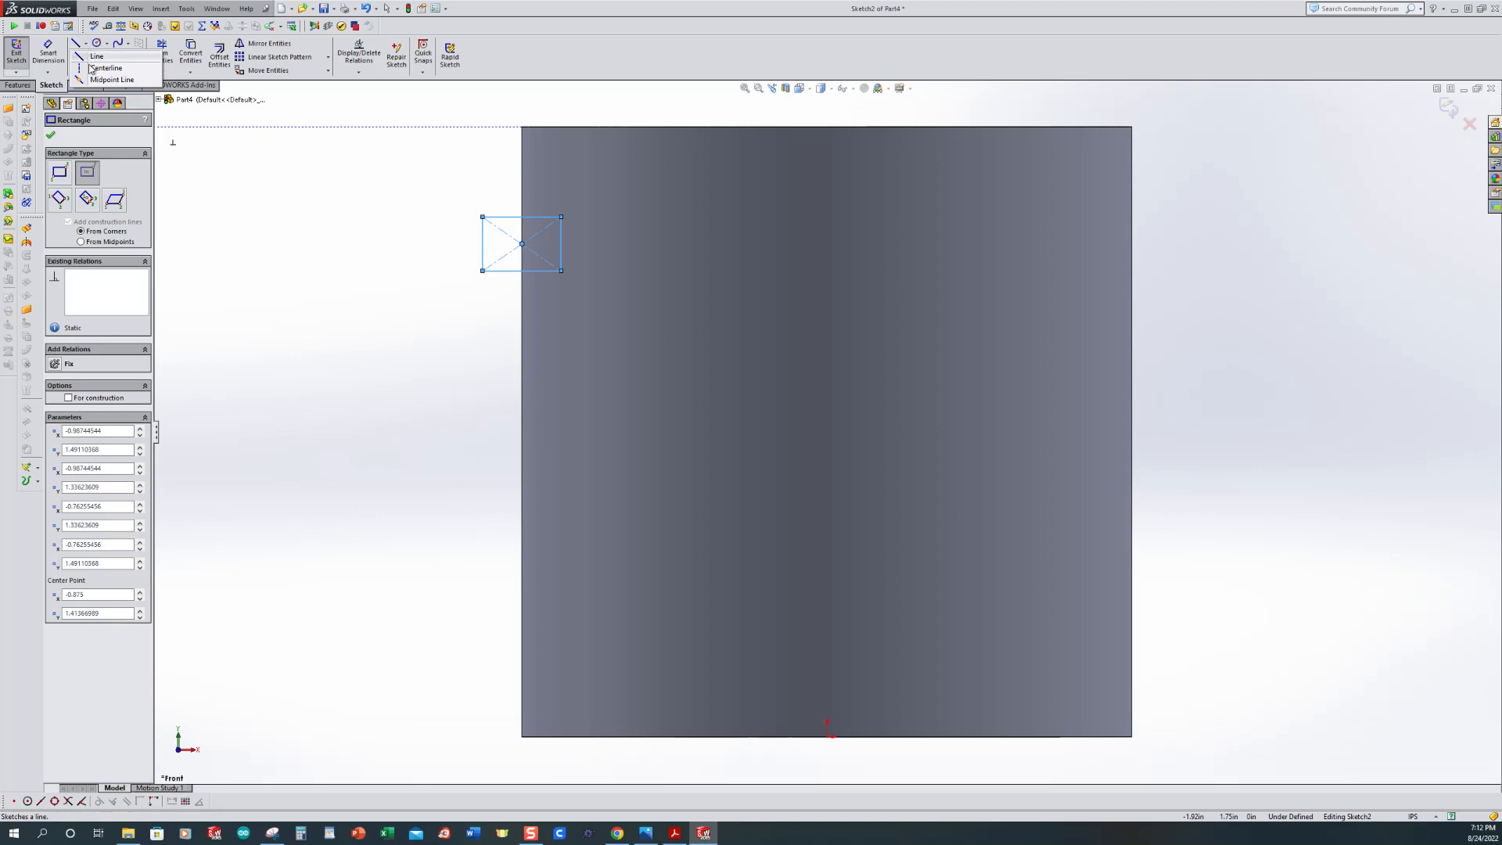
pyautogui.click(102, 68)
pyautogui.click(827, 736)
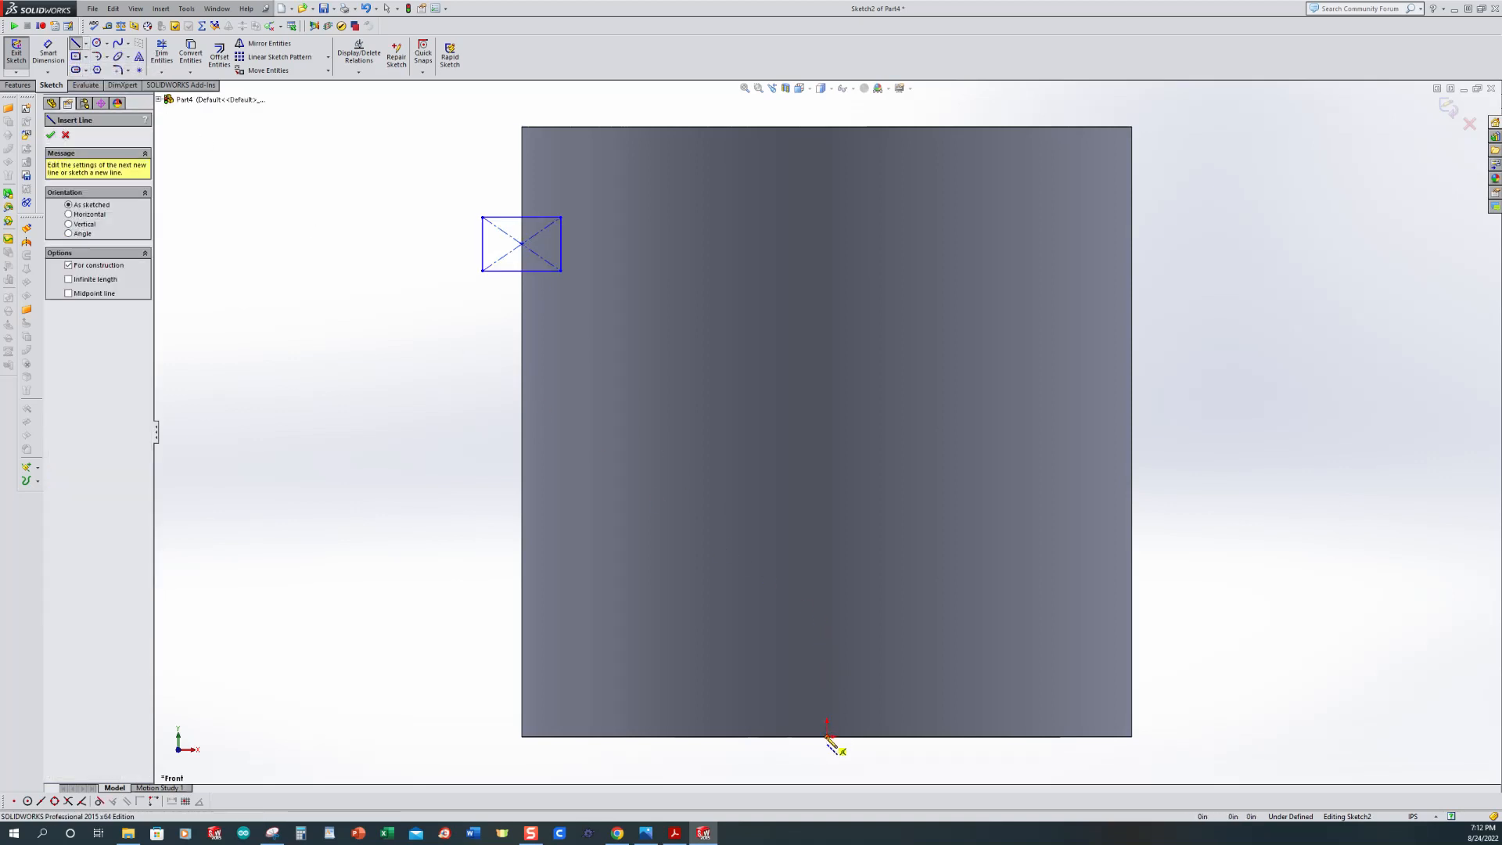
pyautogui.click(828, 128)
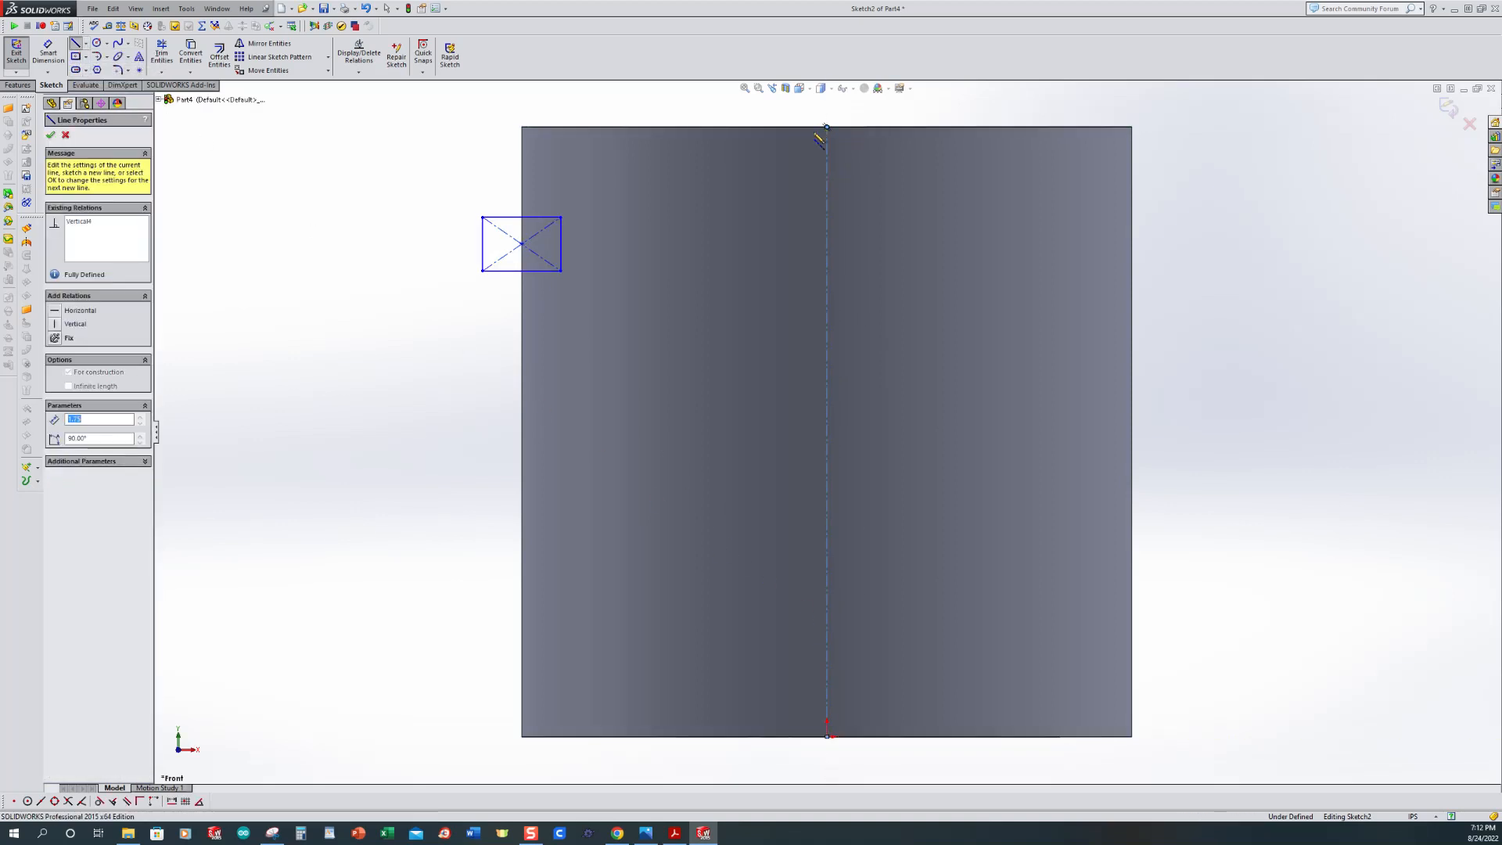
# Step: Dimension the groove rectangle's height to .125 in
pyautogui.click(48, 55)
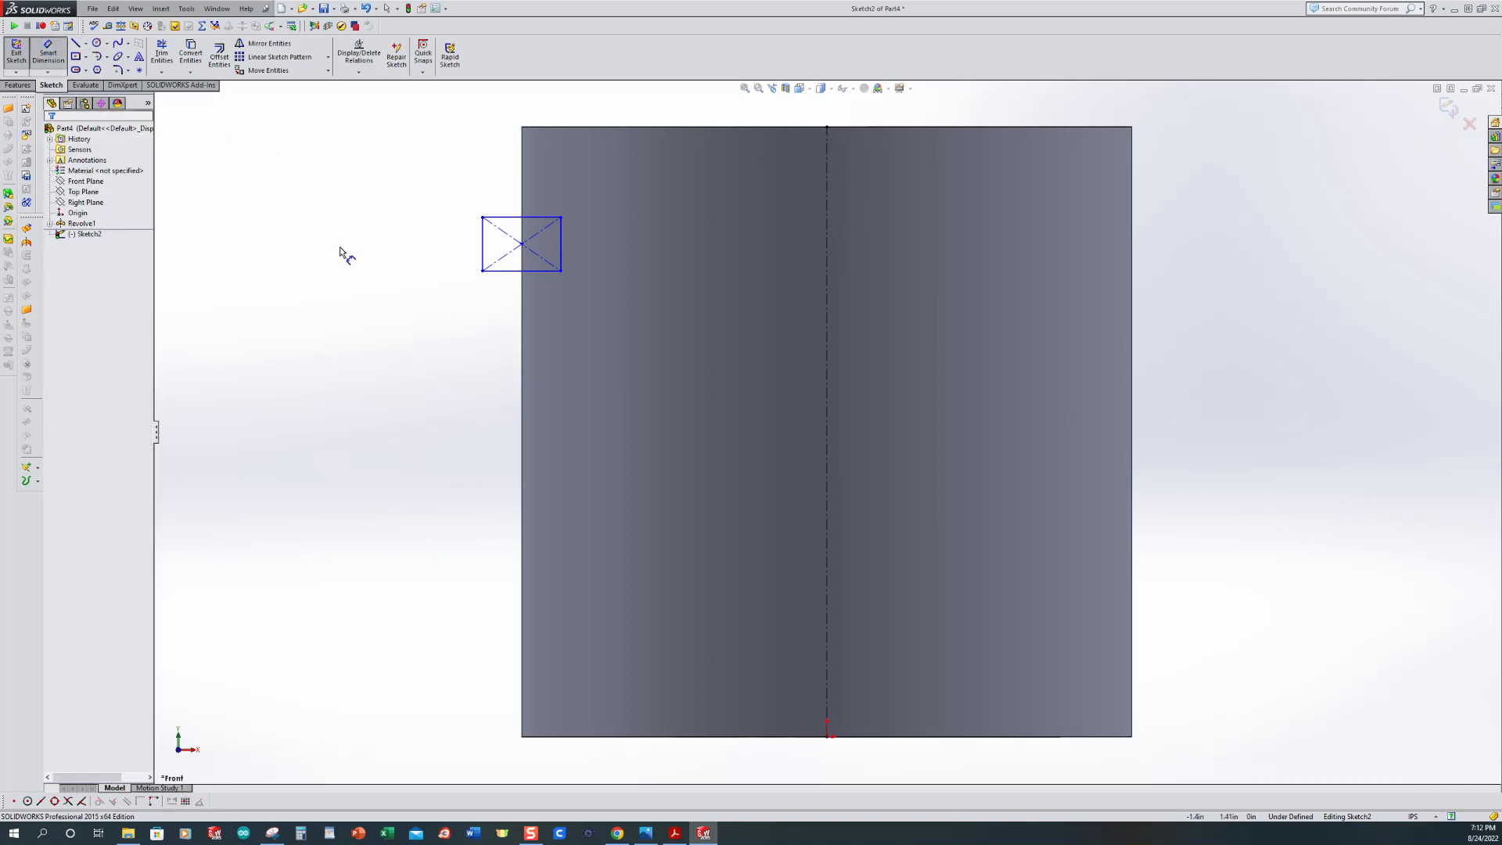
pyautogui.click(479, 249)
pyautogui.click(407, 250)
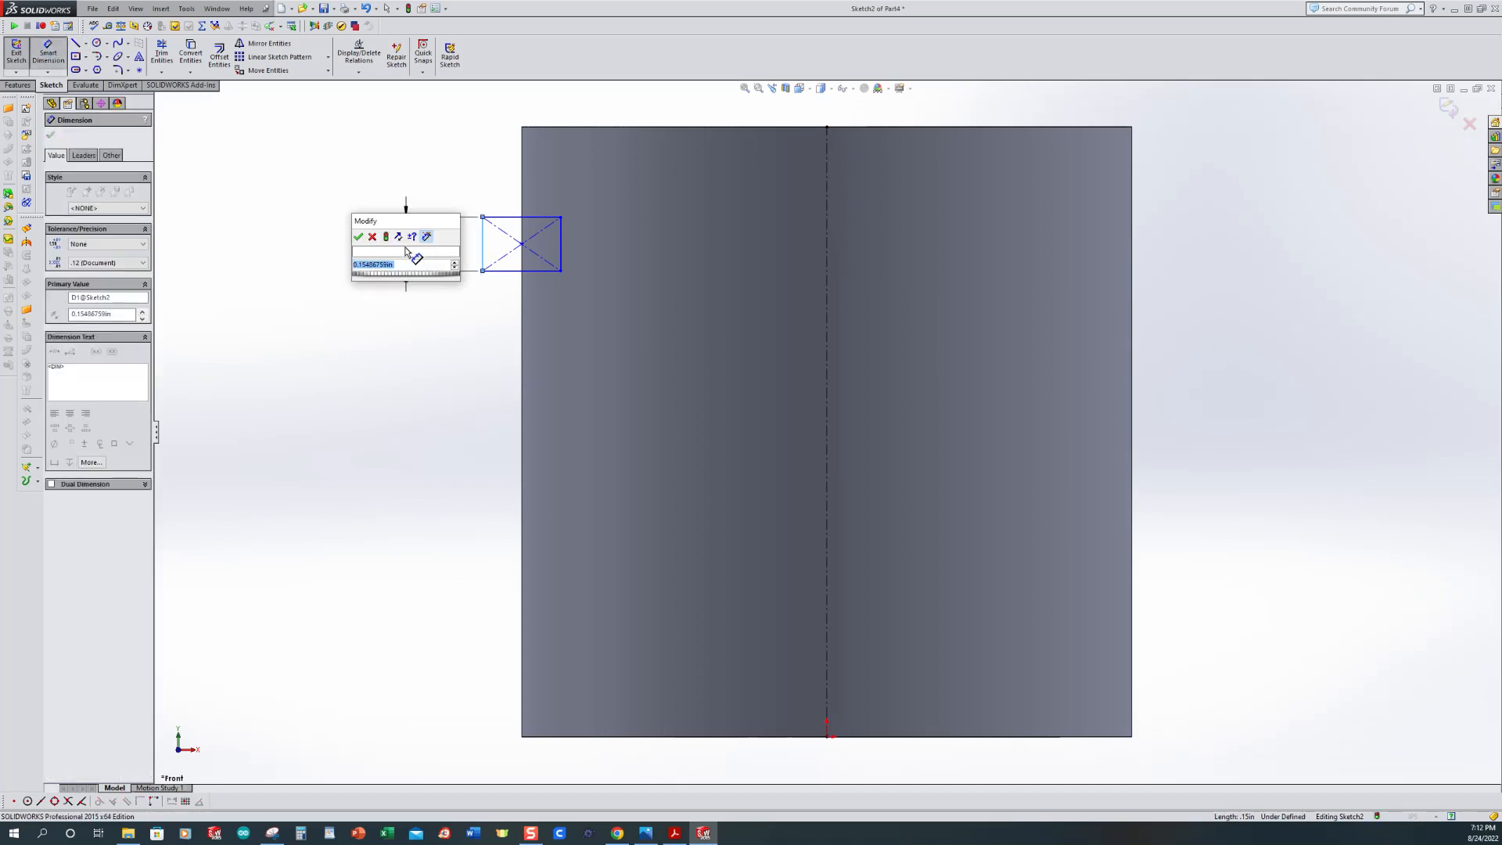
pyautogui.write('.125')
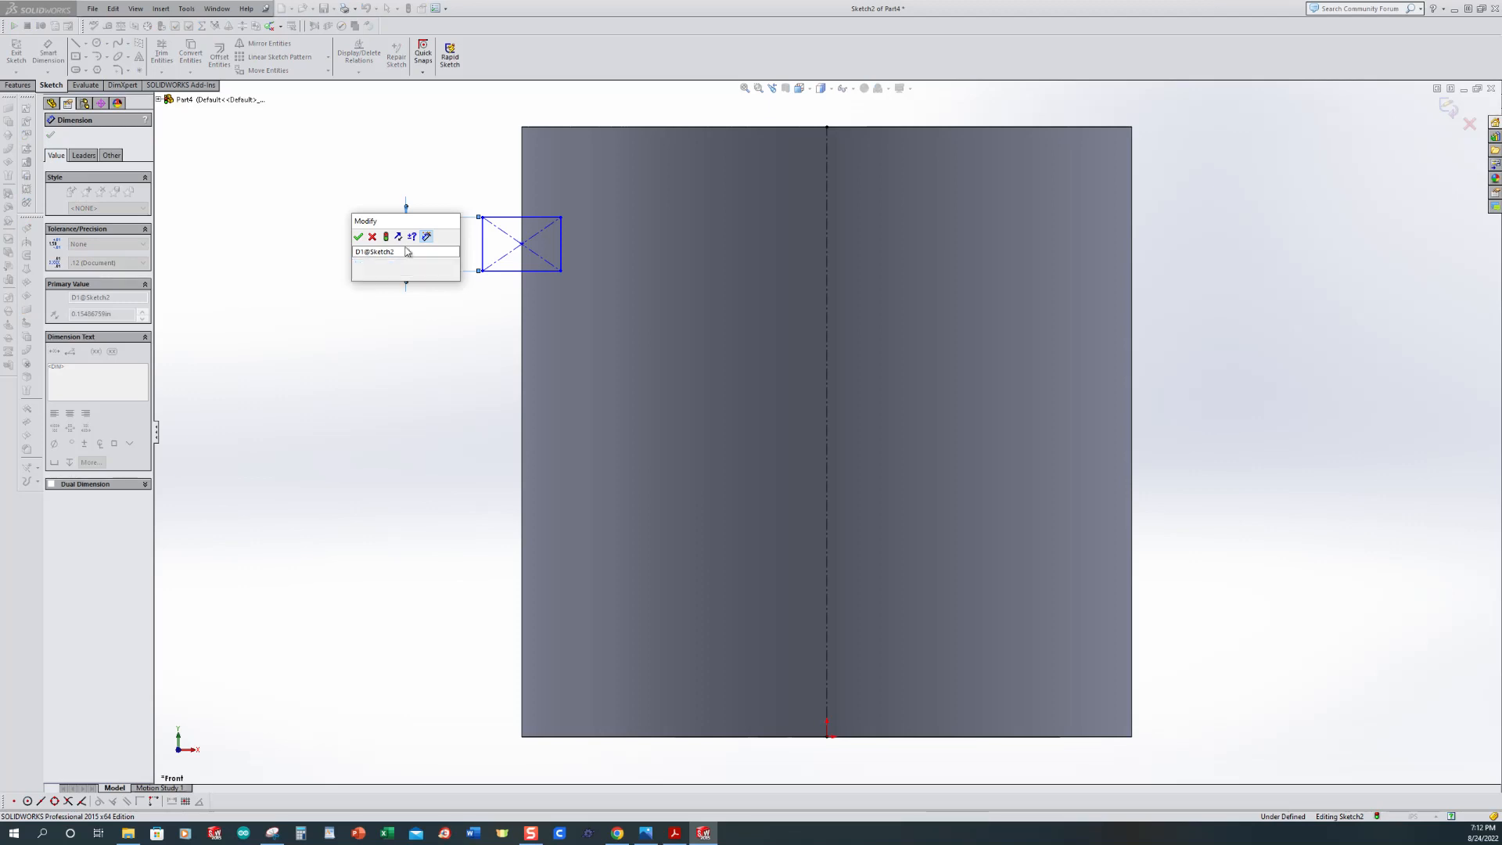
pyautogui.press('Return')
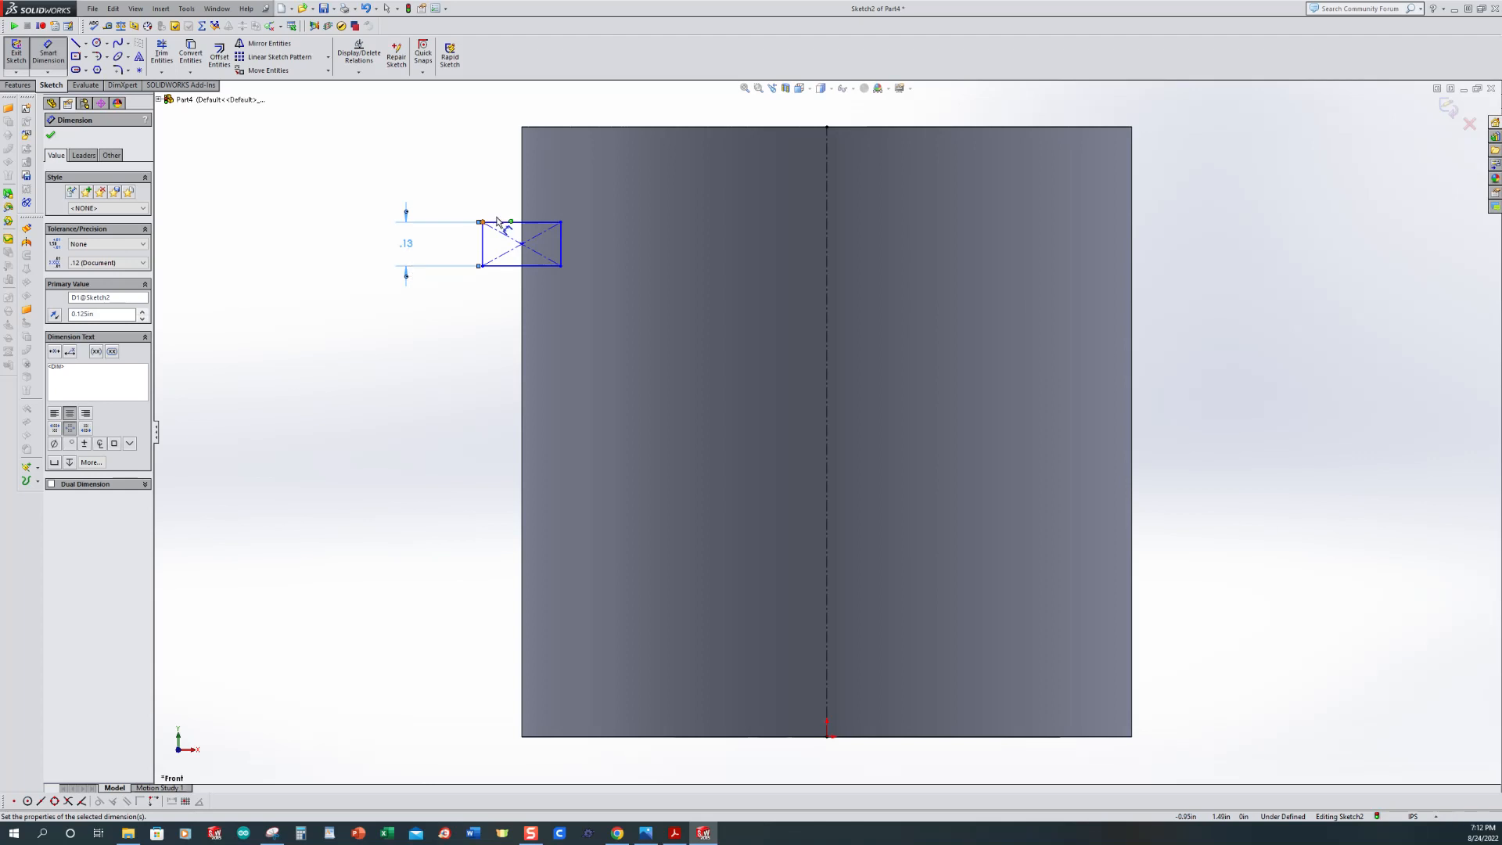
# Step: Dimension the rectangle's upper edge .375 in below the cylinder's top edge
pyautogui.click(548, 126)
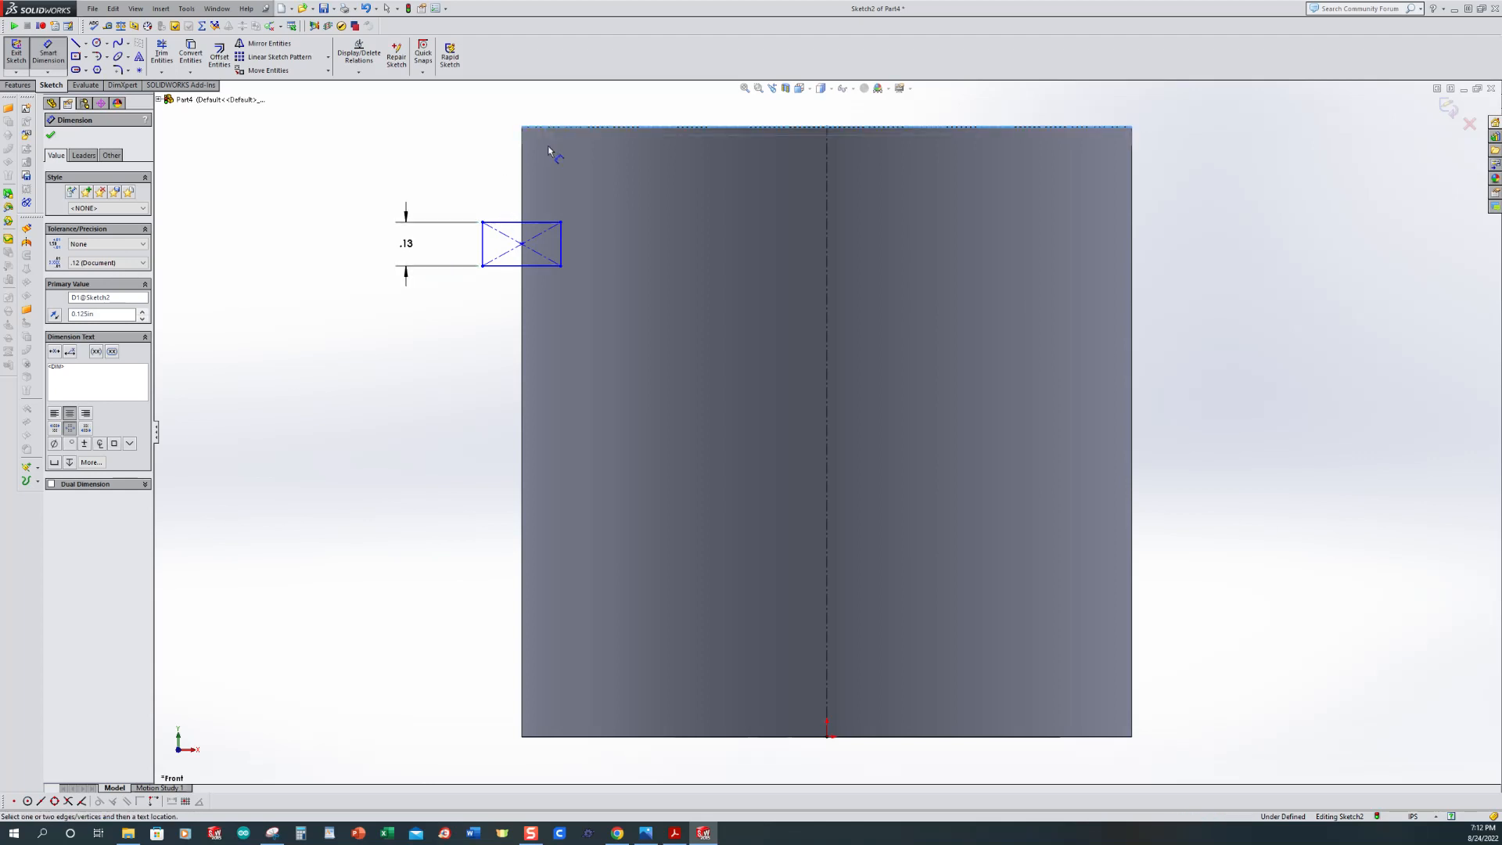
pyautogui.click(536, 224)
pyautogui.click(494, 174)
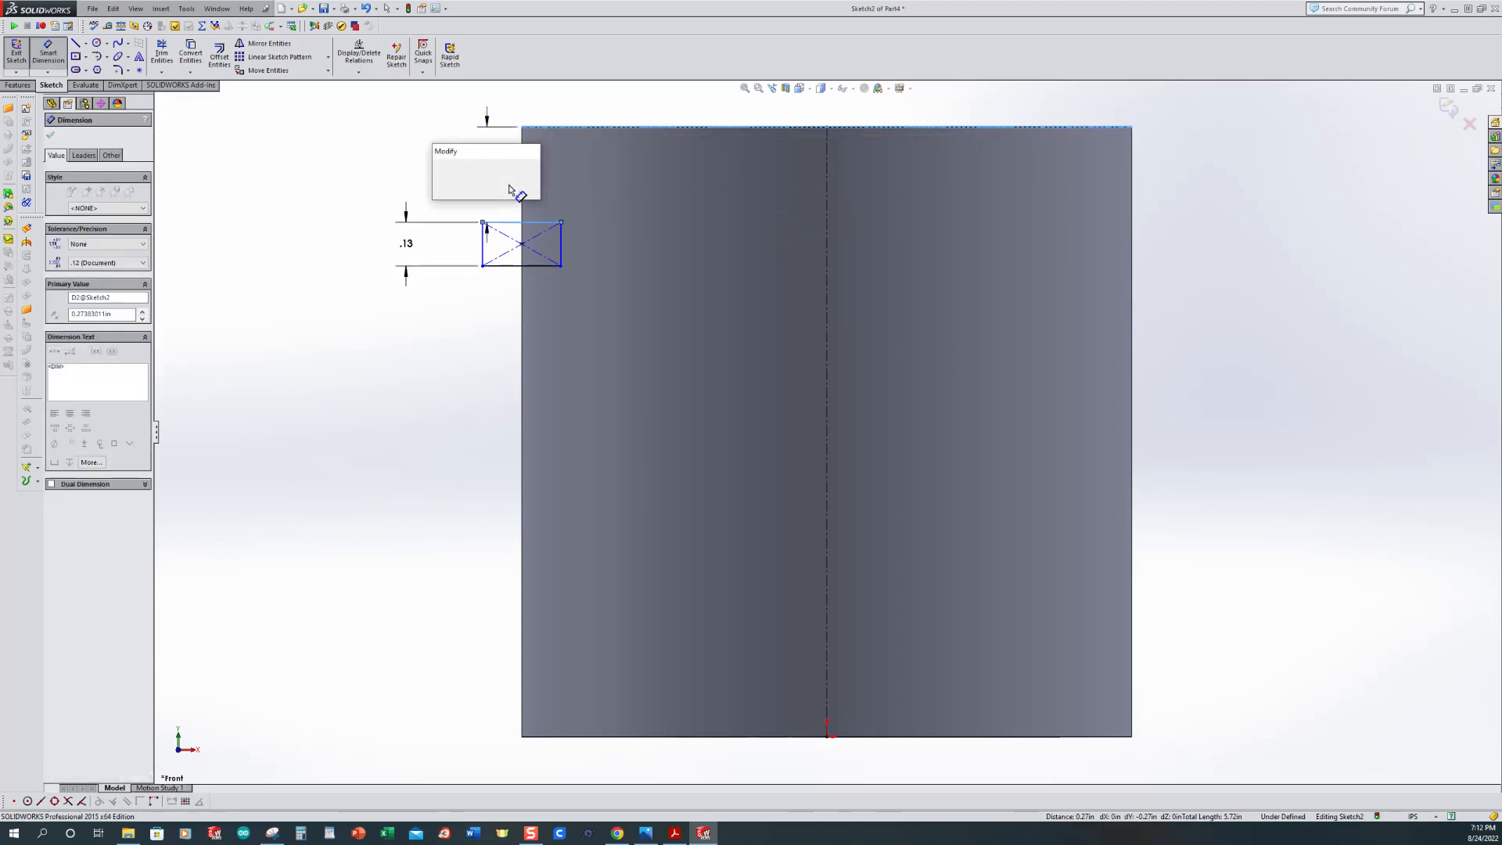
pyautogui.write('.375')
pyautogui.press('Return')
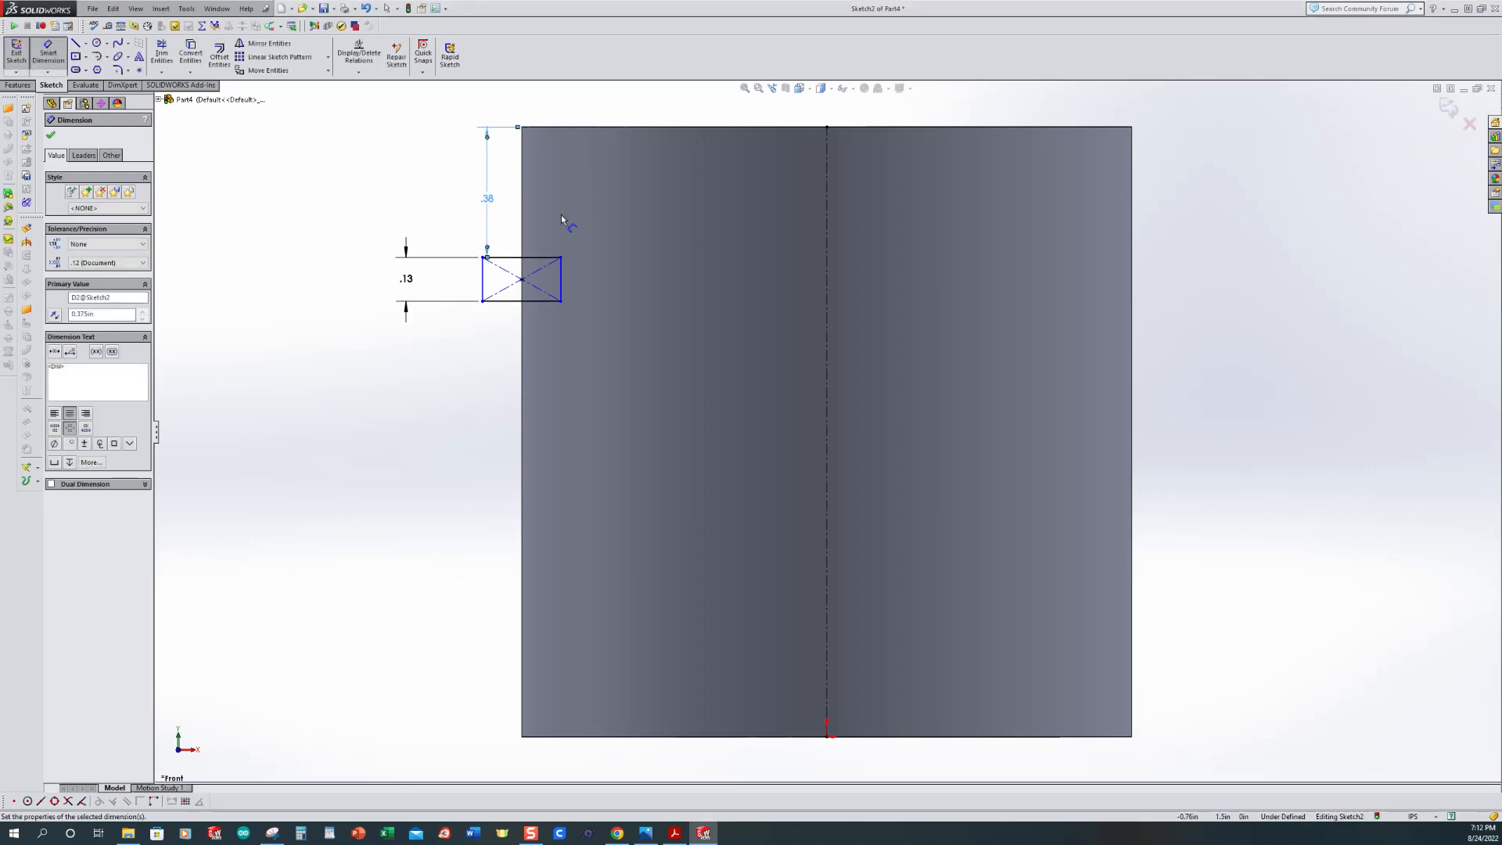
# Step: Dimension the distance from the centerline to the rectangle's inner vertical edge to .813 in
pyautogui.click(827, 307)
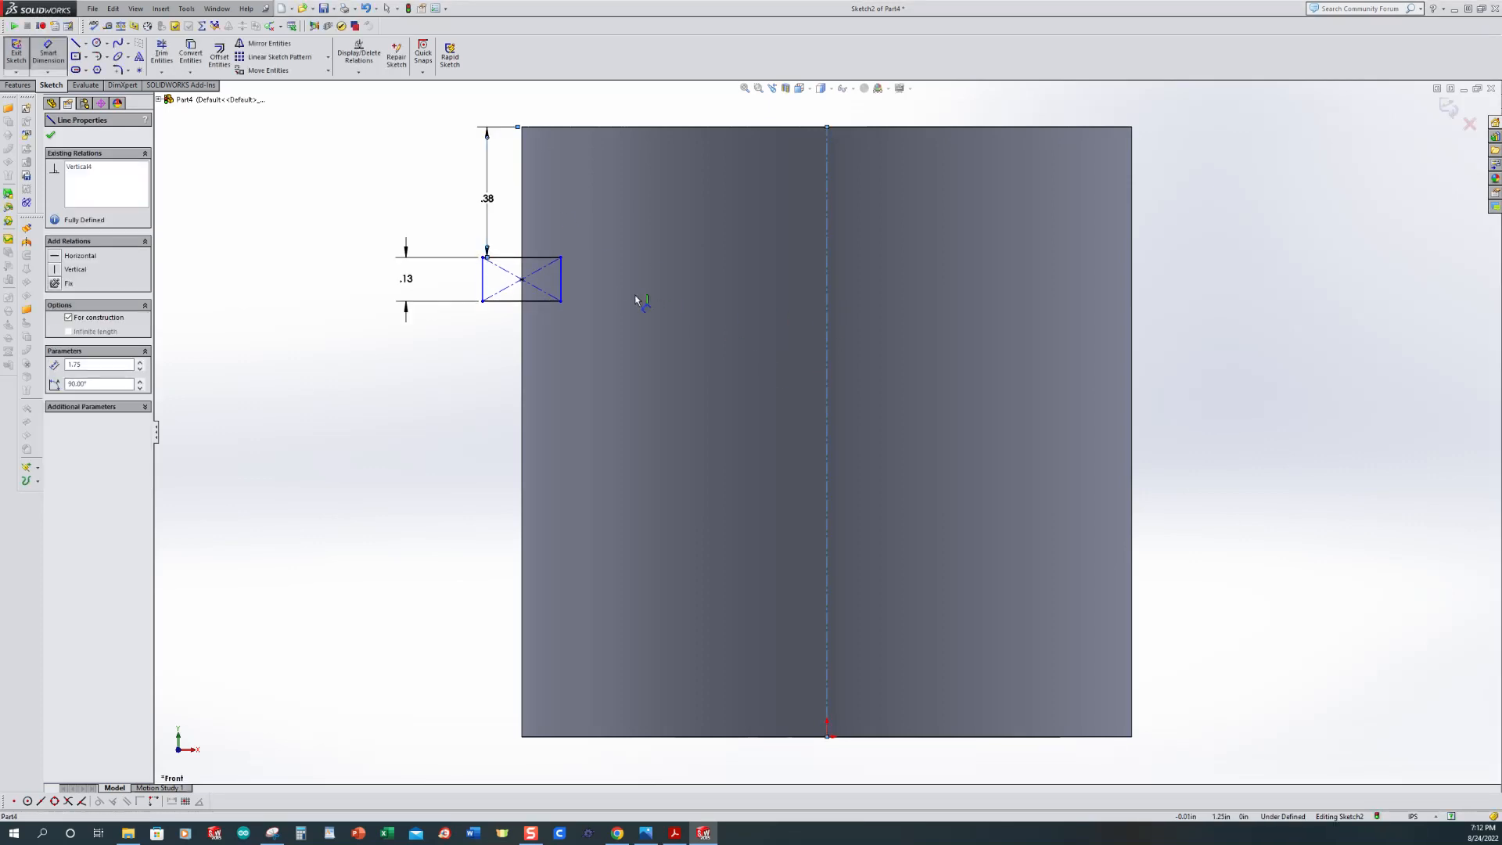
pyautogui.click(561, 286)
pyautogui.click(641, 216)
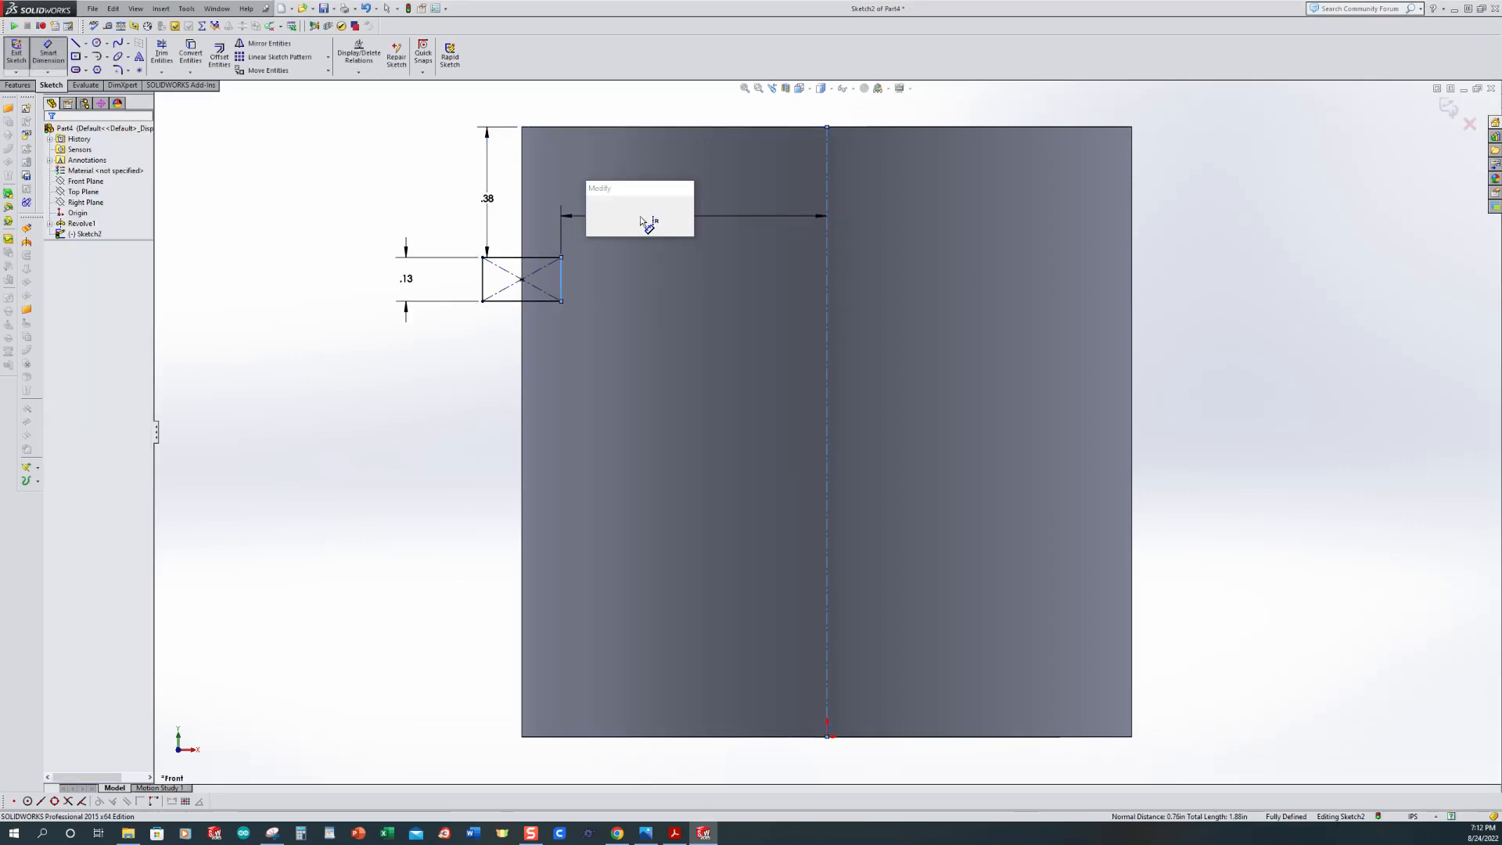
pyautogui.write('.813')
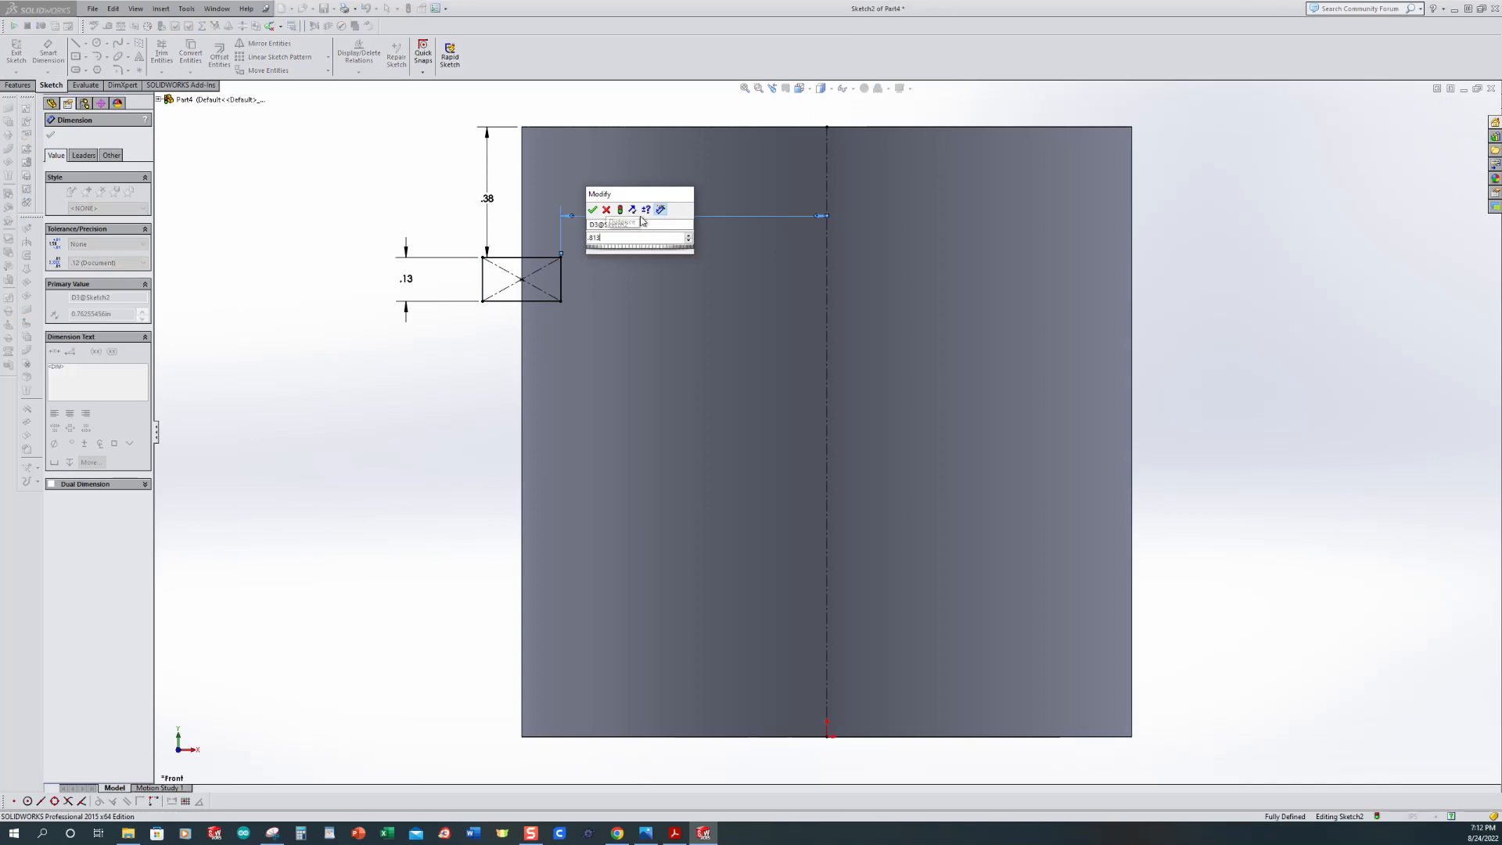
pyautogui.press('Return')
pyautogui.click(349, 345)
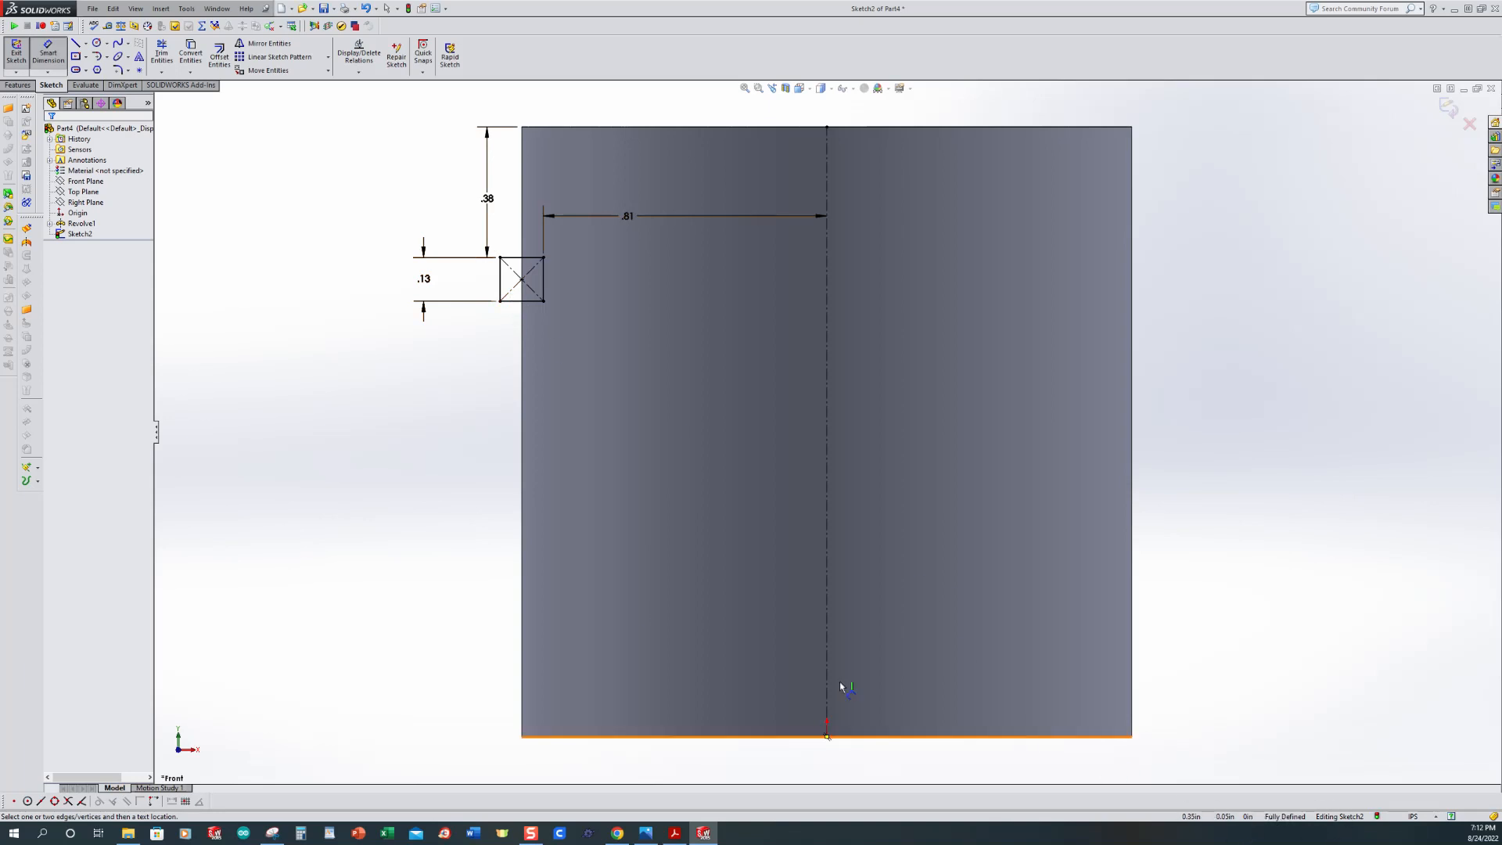
# Step: Finish the sketch and cut the groove with a 360-degree revolve of the rectangle about the vertical centerline
pyautogui.click(16, 53)
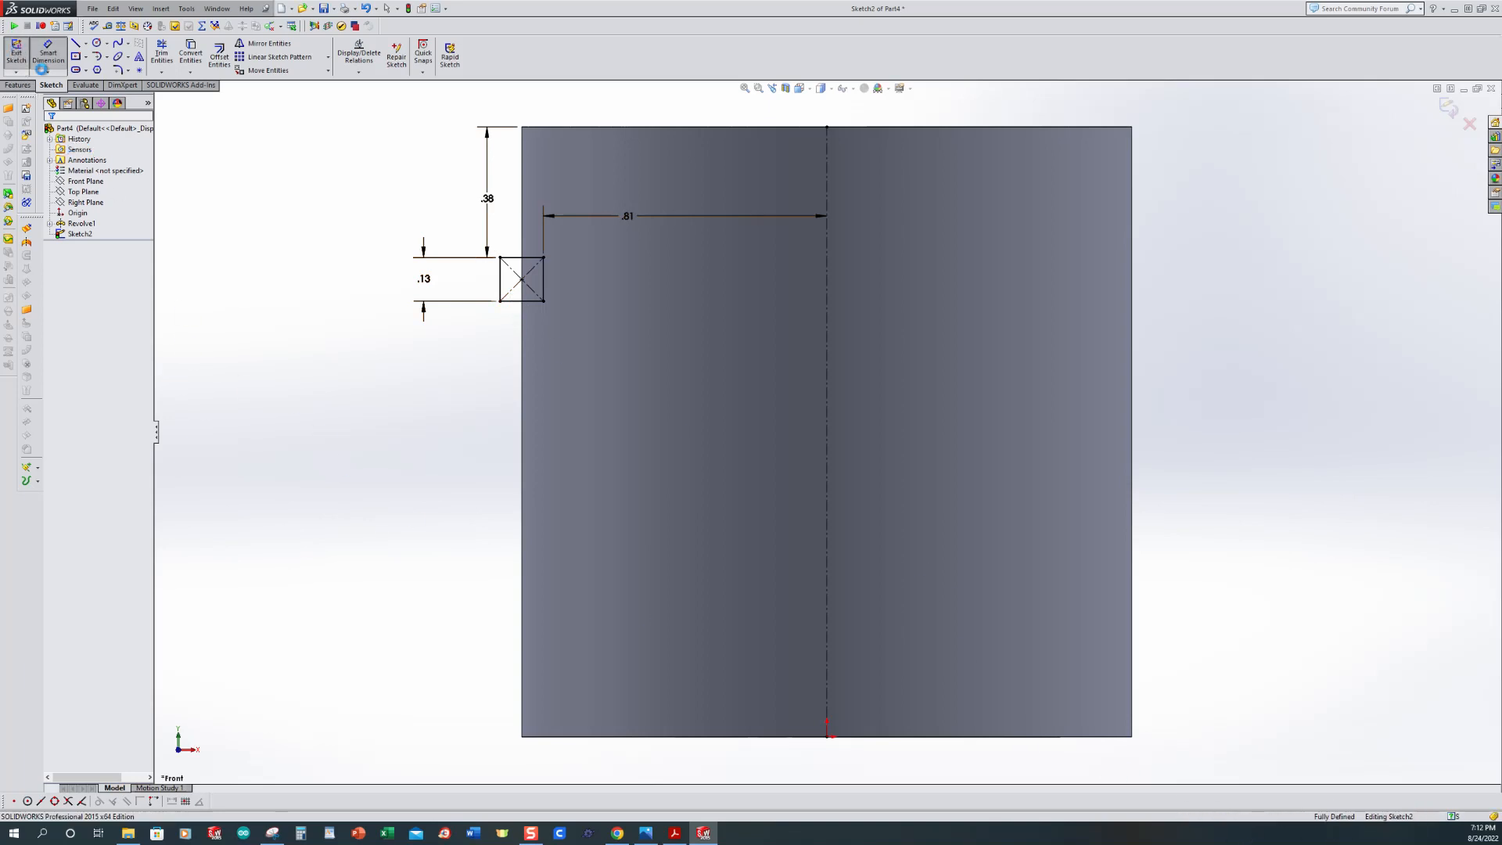
pyautogui.scroll(-1, 588, 310)
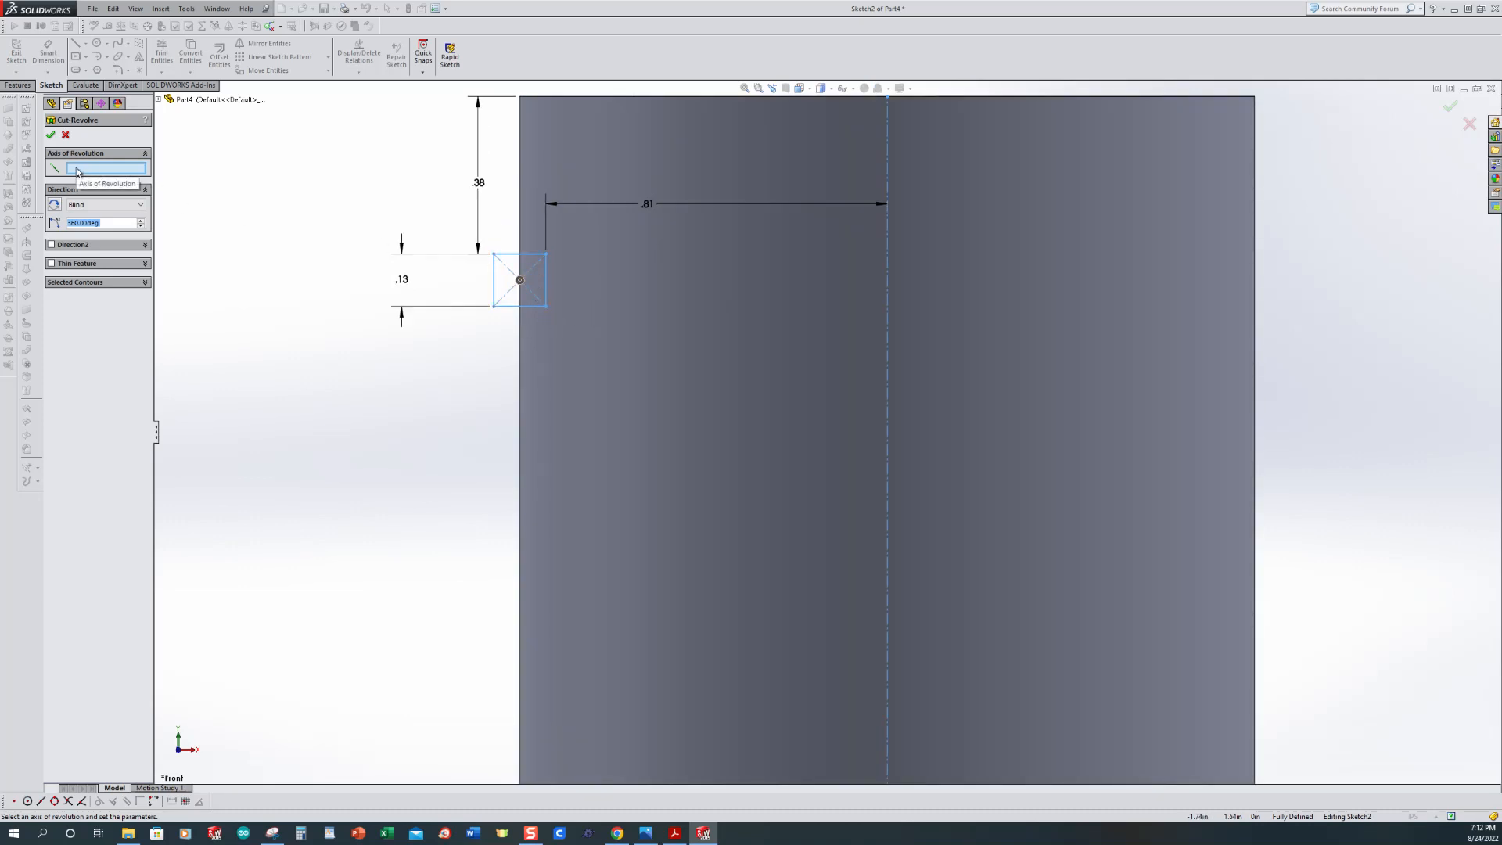
pyautogui.click(887, 322)
pyautogui.scroll(3, 383, 312)
pyautogui.moveTo(382, 312); pyautogui.dragTo(453, 352, button='middle')
pyautogui.click(50, 135)
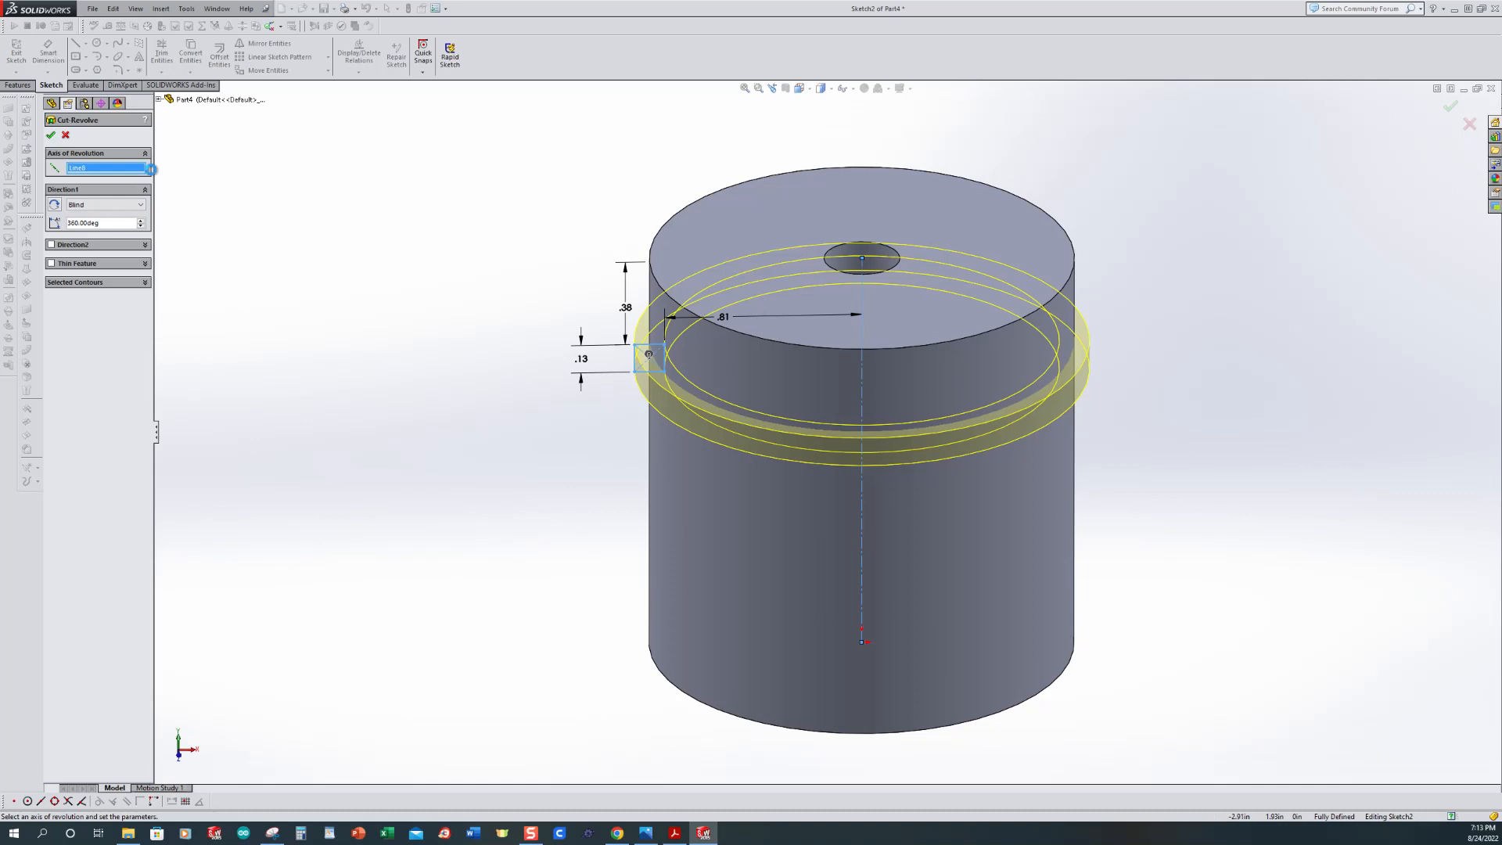
pyautogui.click(438, 237)
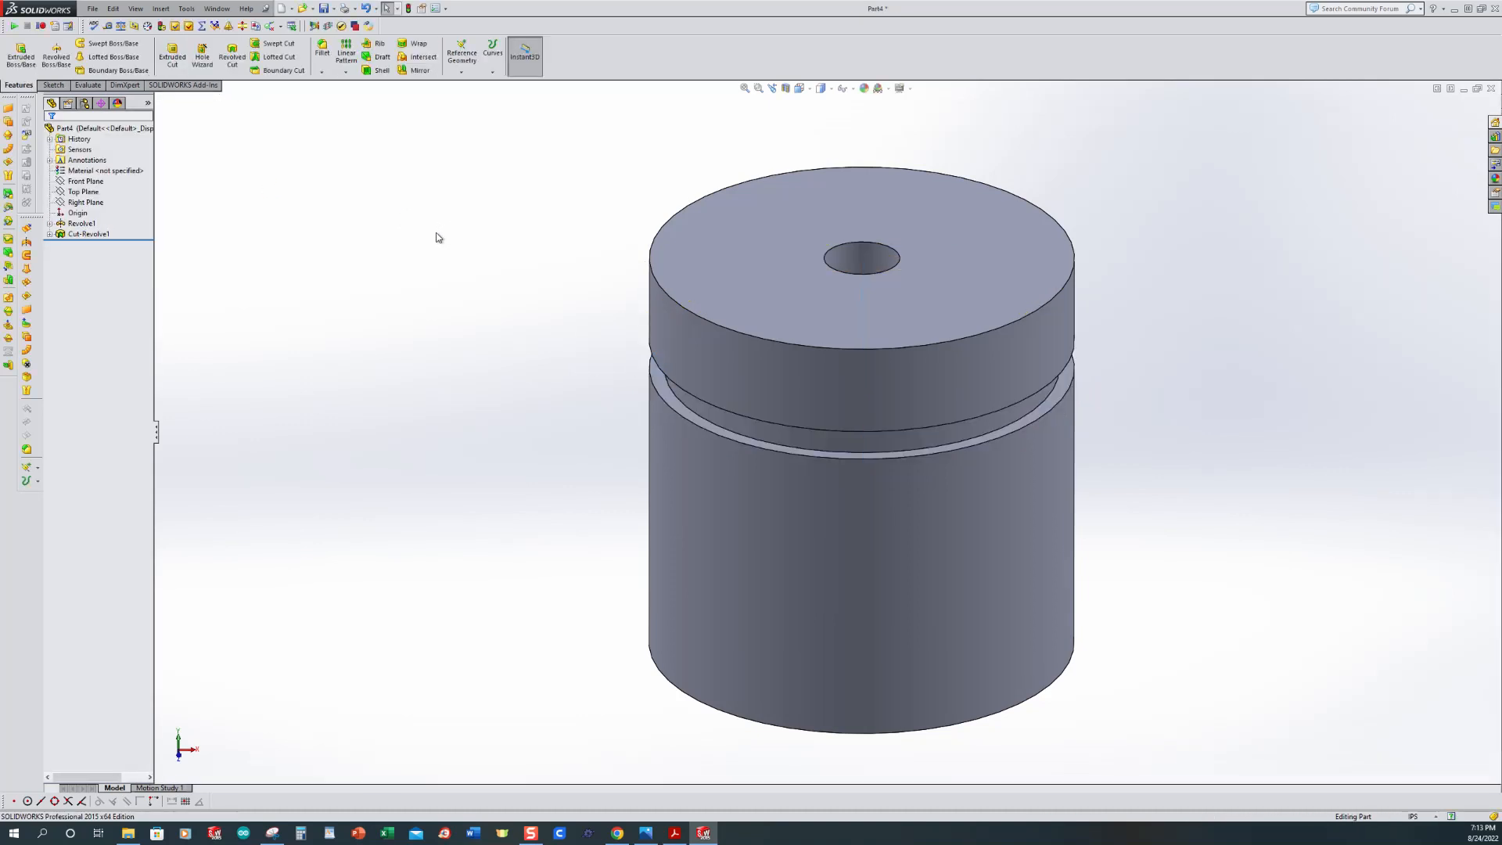
# Step: Start an extruded cut sketch on the cylinder's top face and draw a vertical line across it to the left of the hole
pyautogui.hotkey('ctrl', '7')
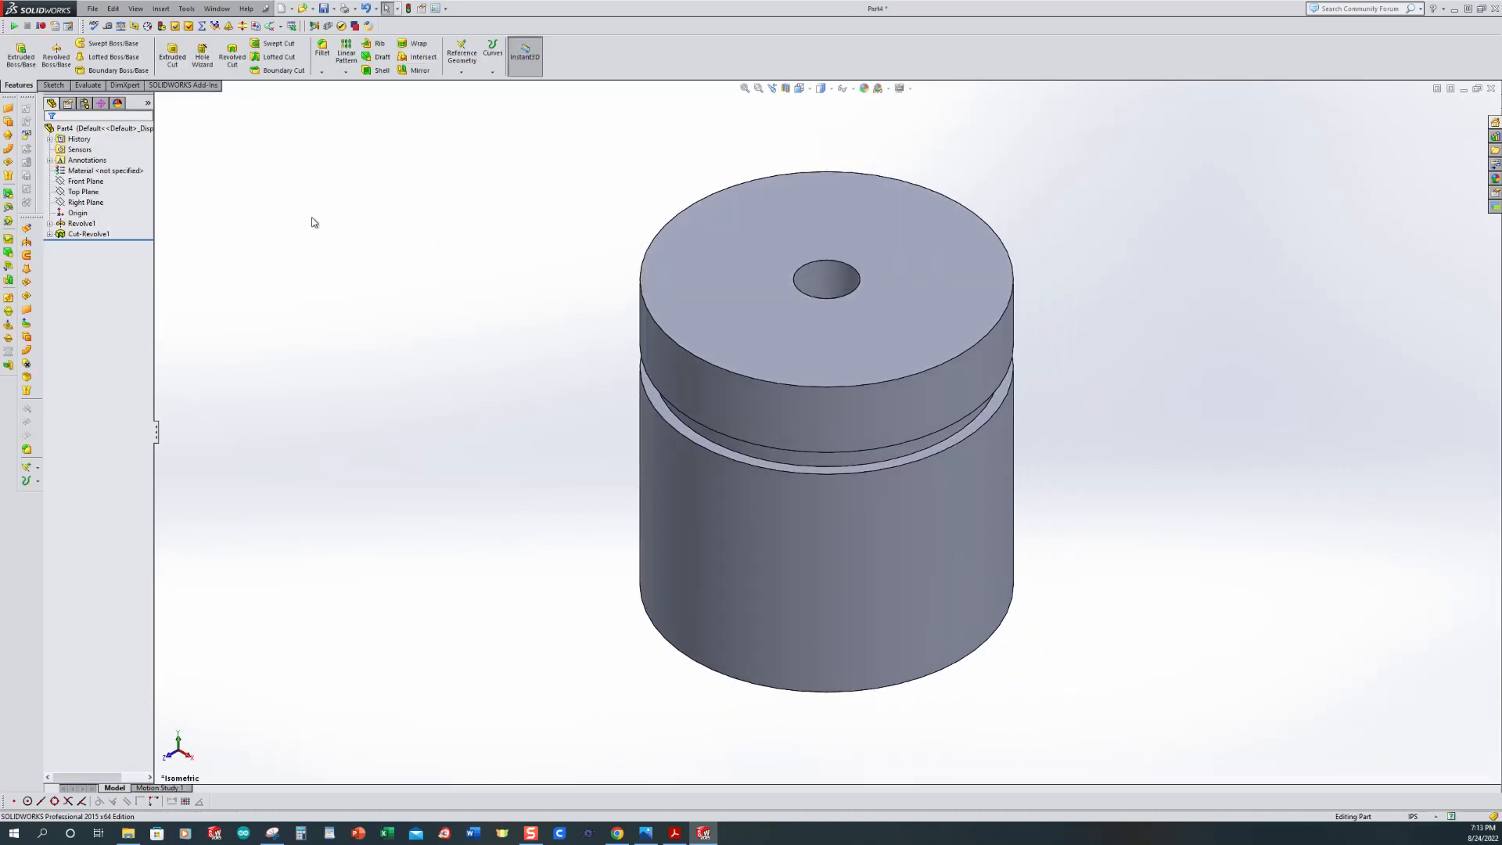
pyautogui.click(172, 60)
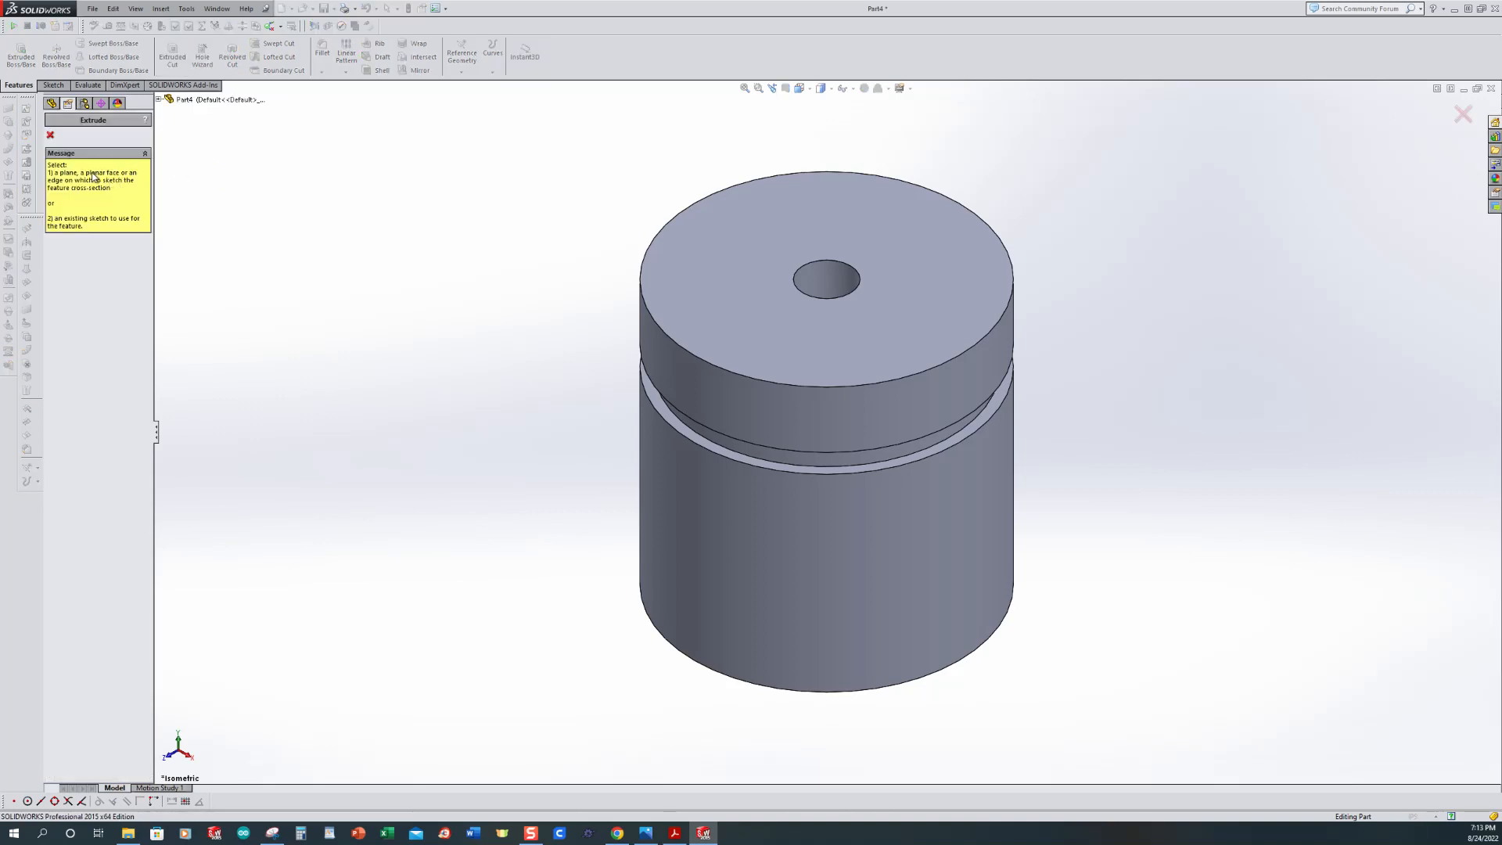
pyautogui.click(727, 252)
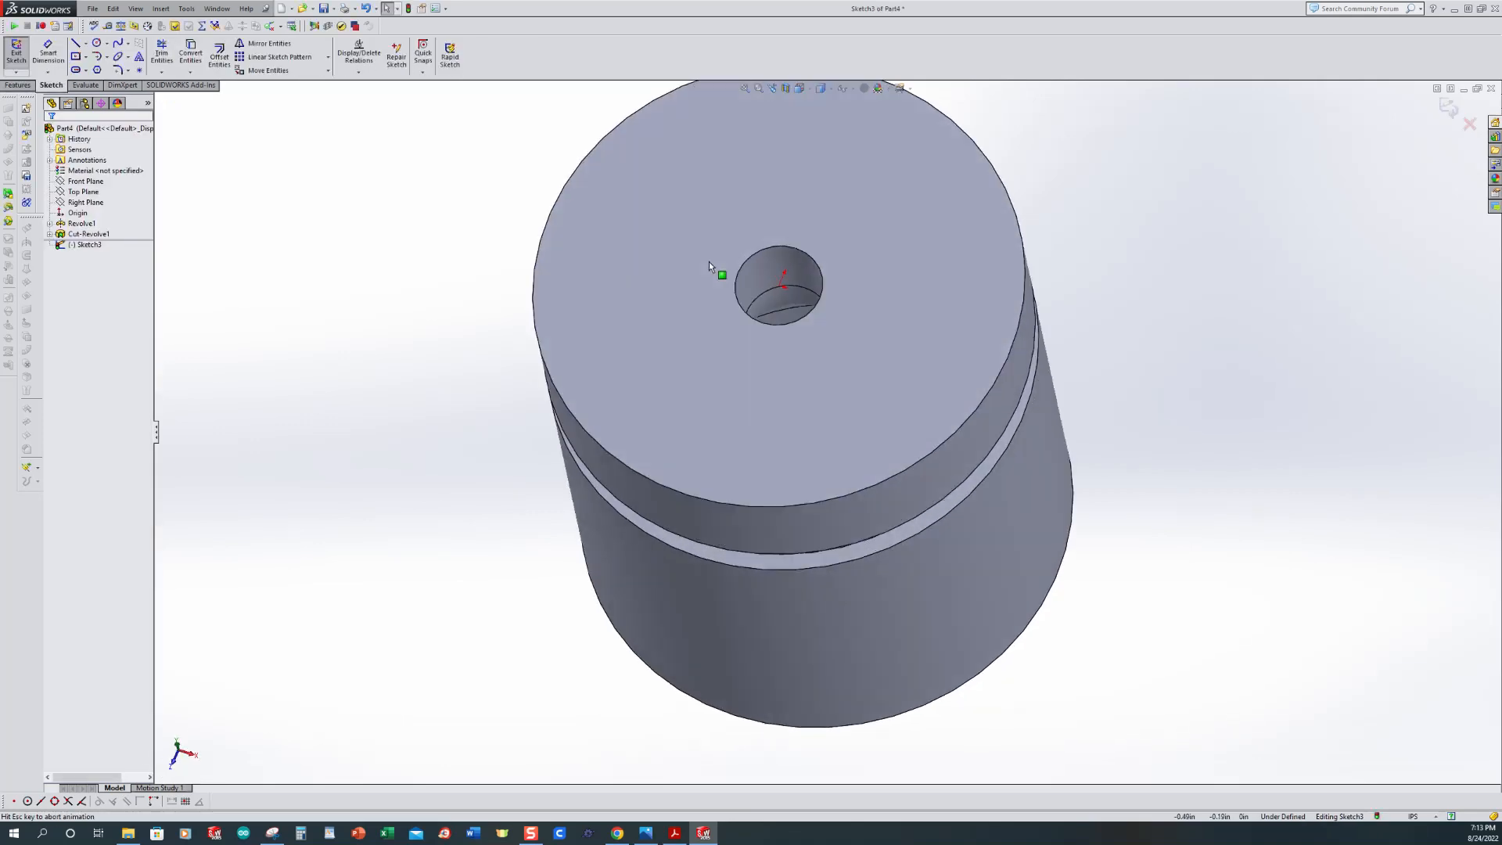
pyautogui.click(75, 43)
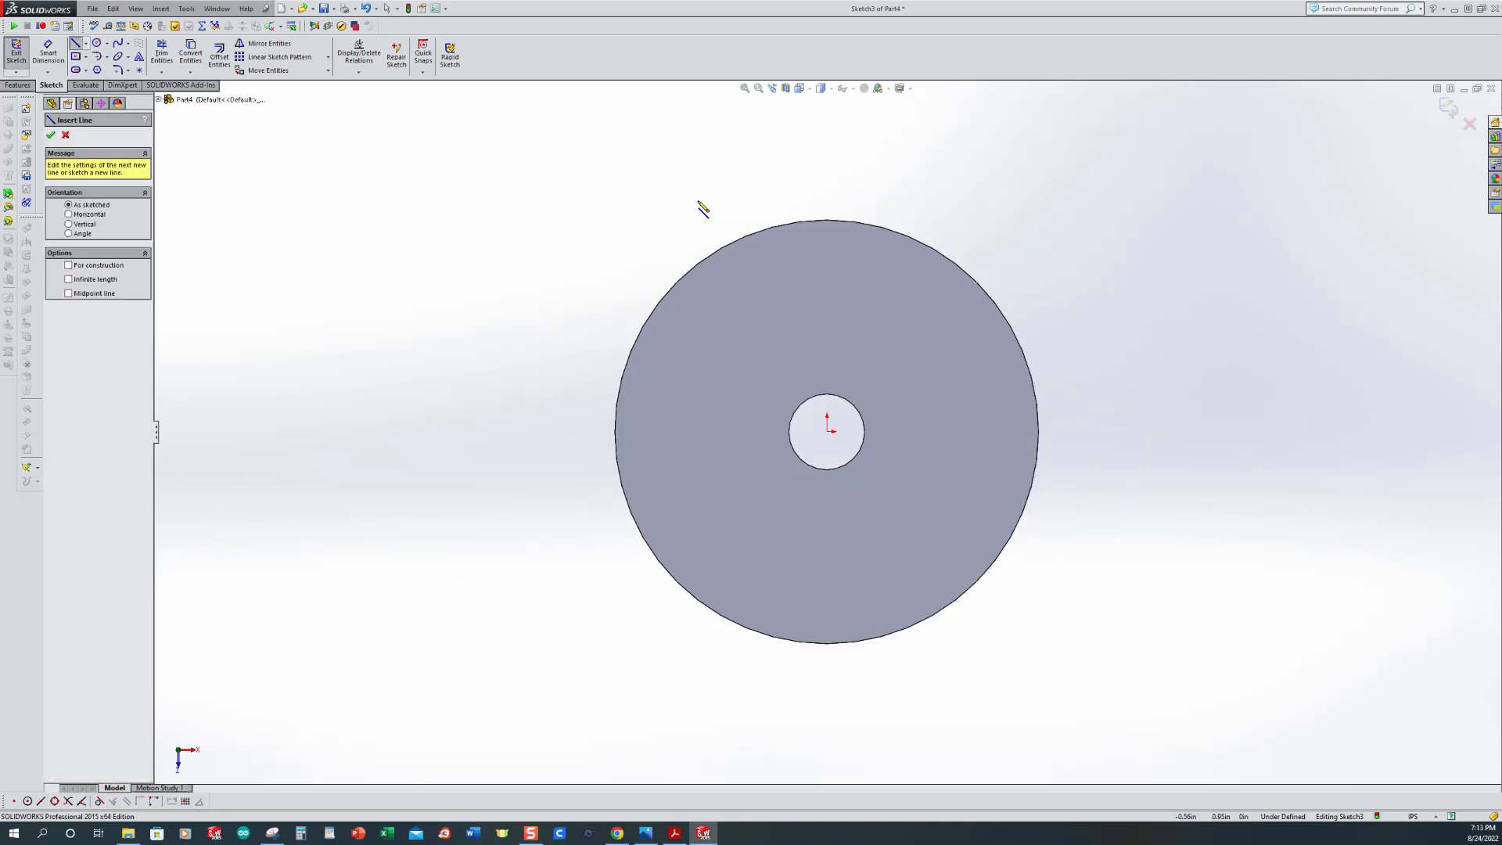
pyautogui.click(698, 201)
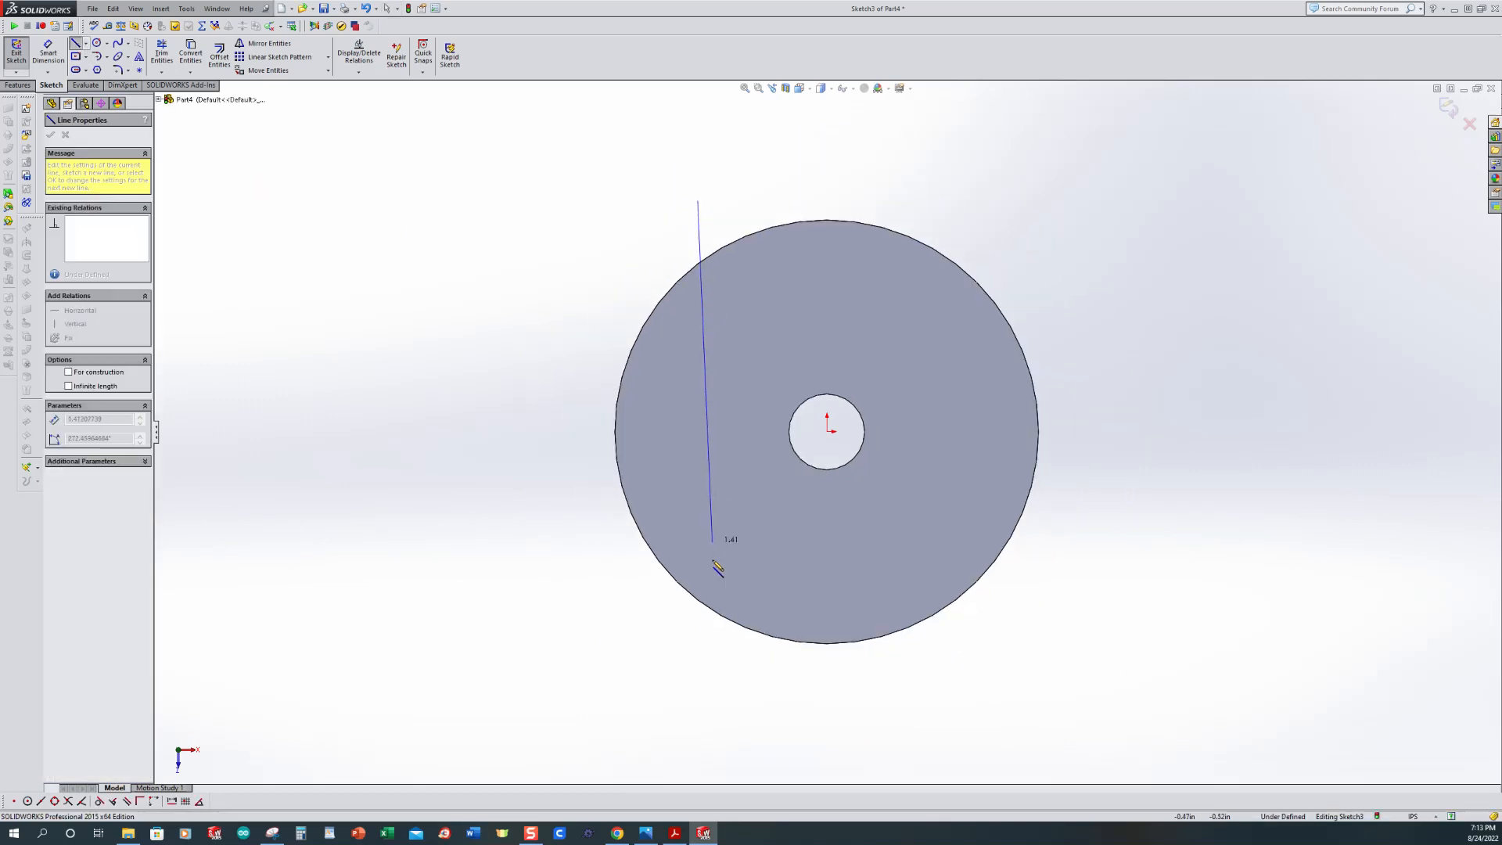
pyautogui.click(698, 658)
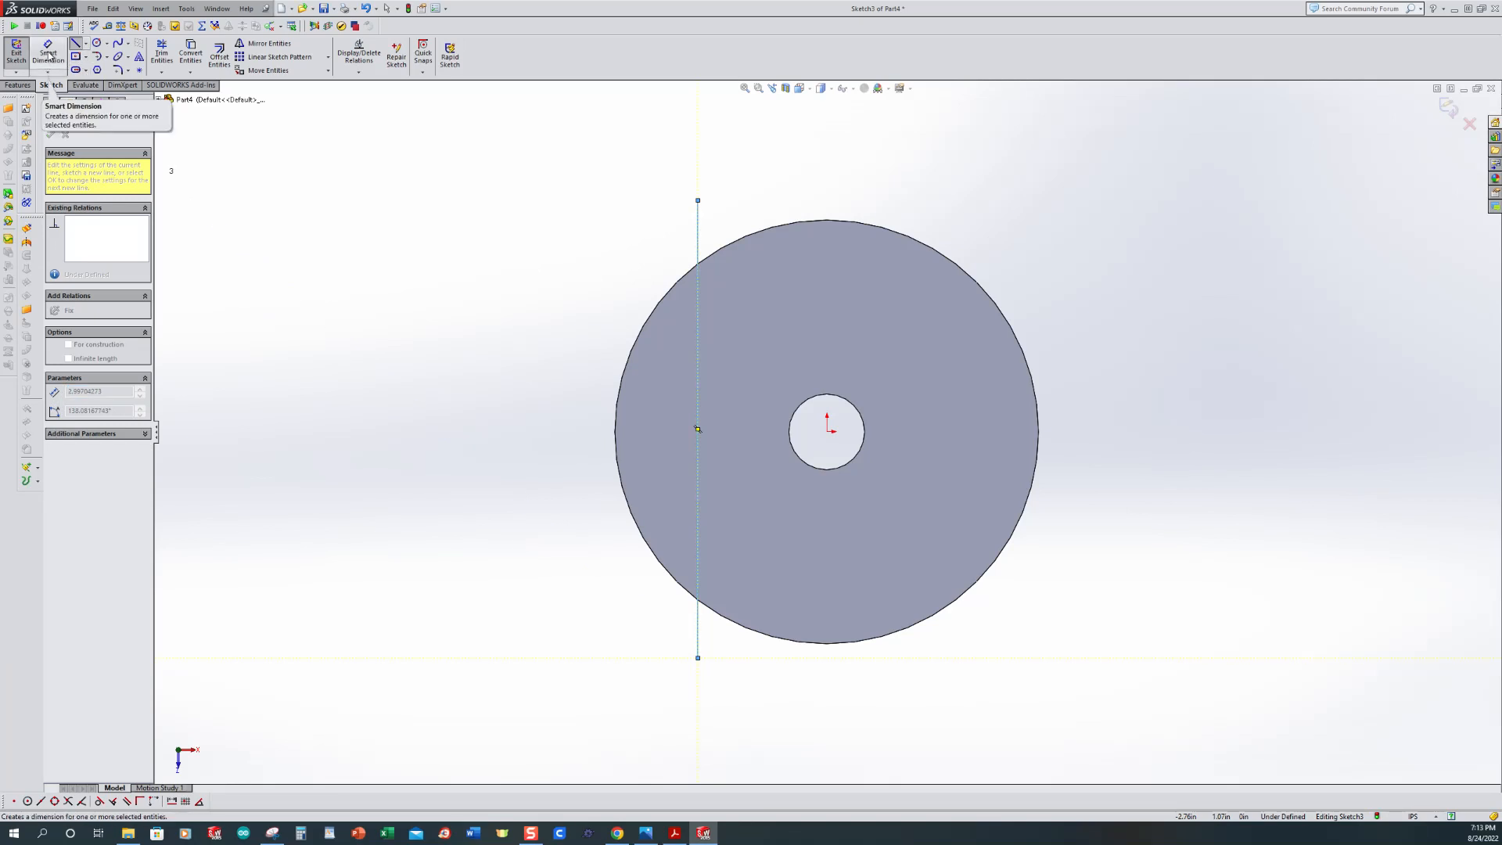
# Step: Convert the top face's edges into sketch entities and trim the sketch to the circular segment left of the vertical line
pyautogui.click(190, 52)
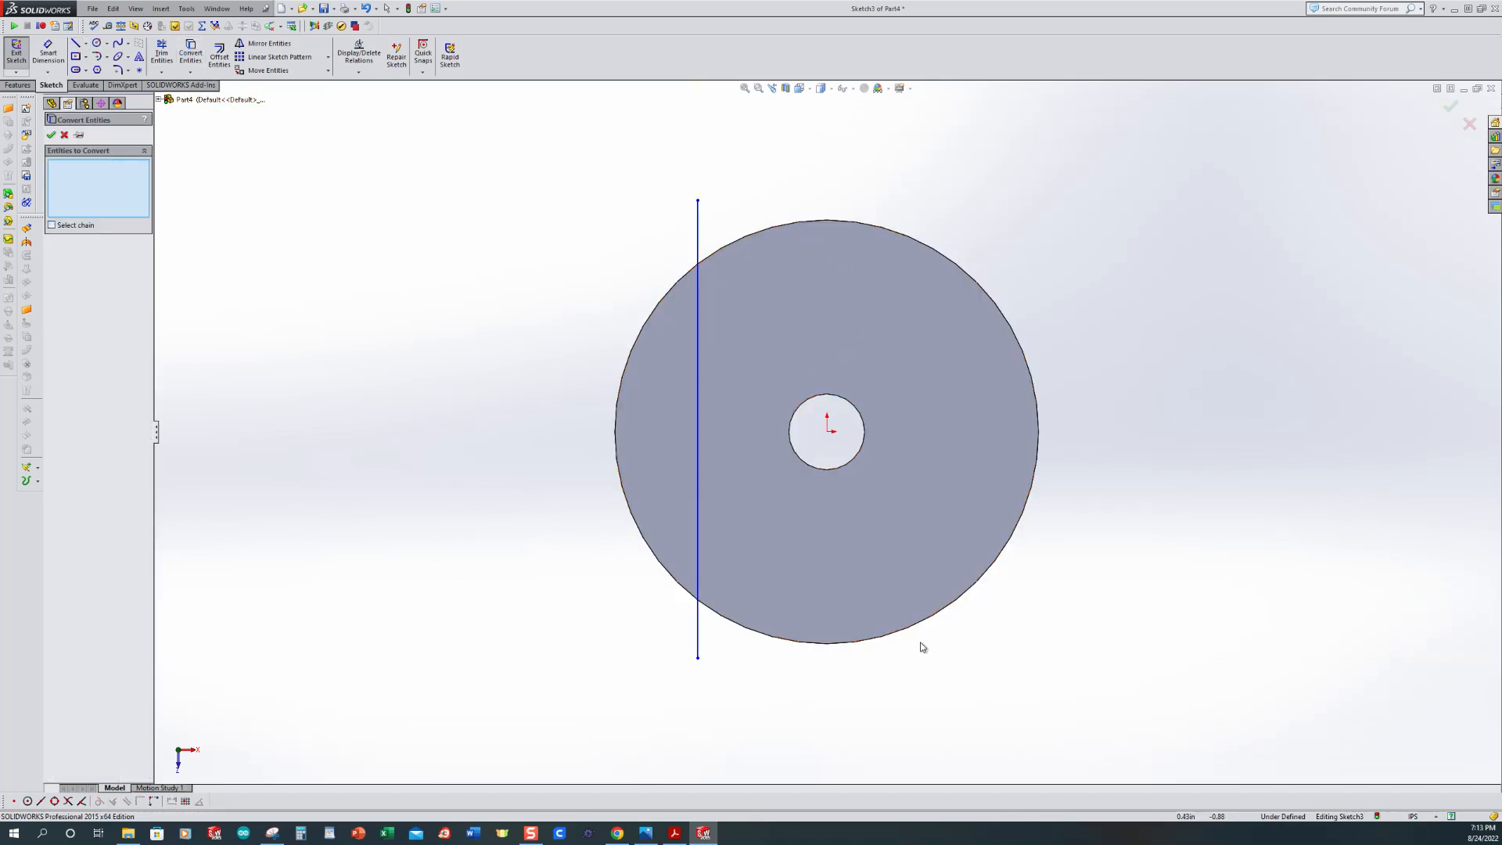
pyautogui.click(860, 285)
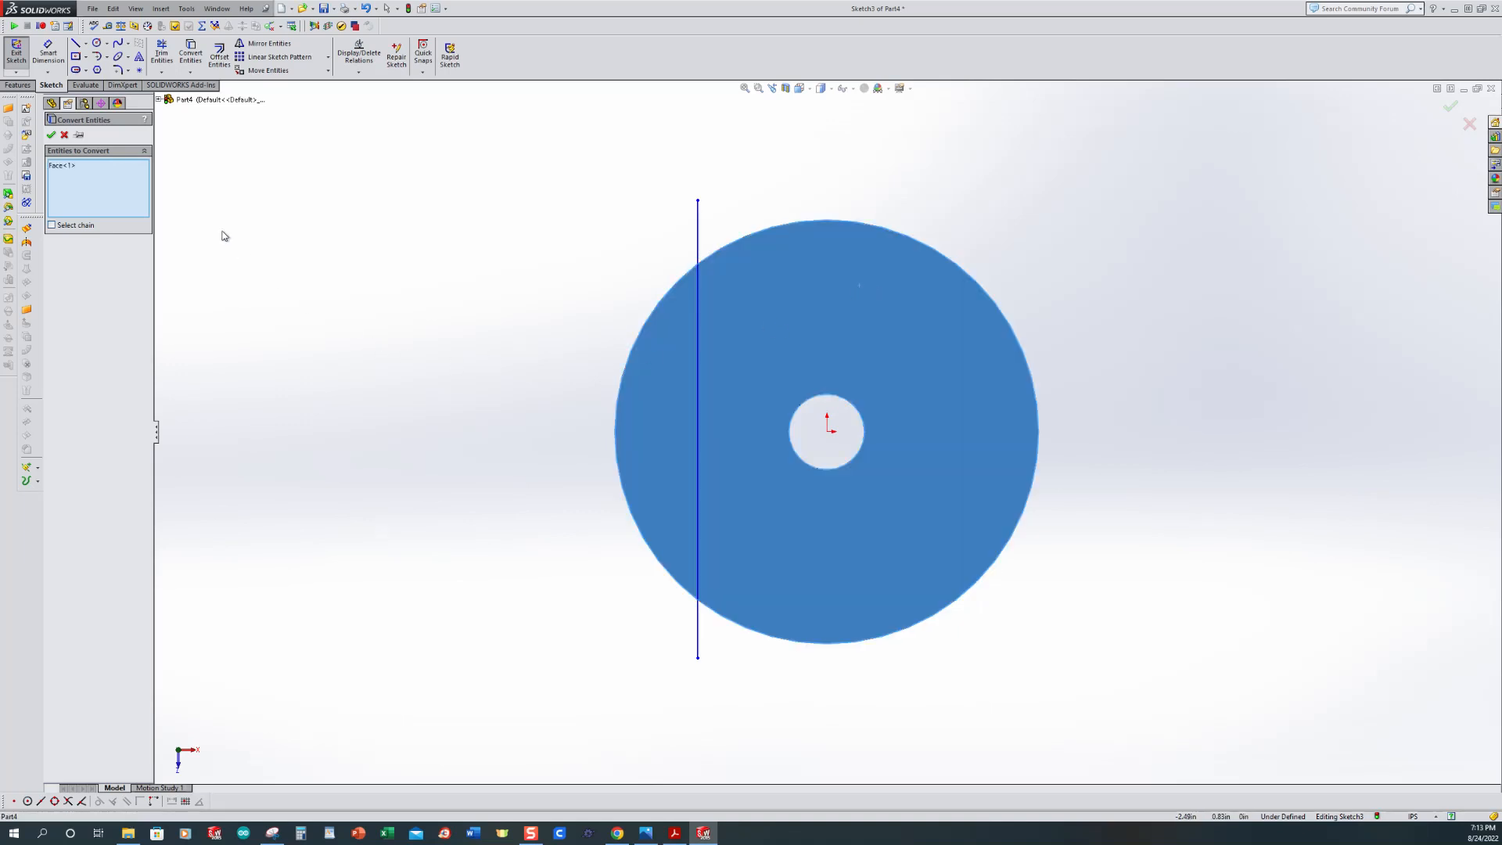
pyautogui.click(51, 134)
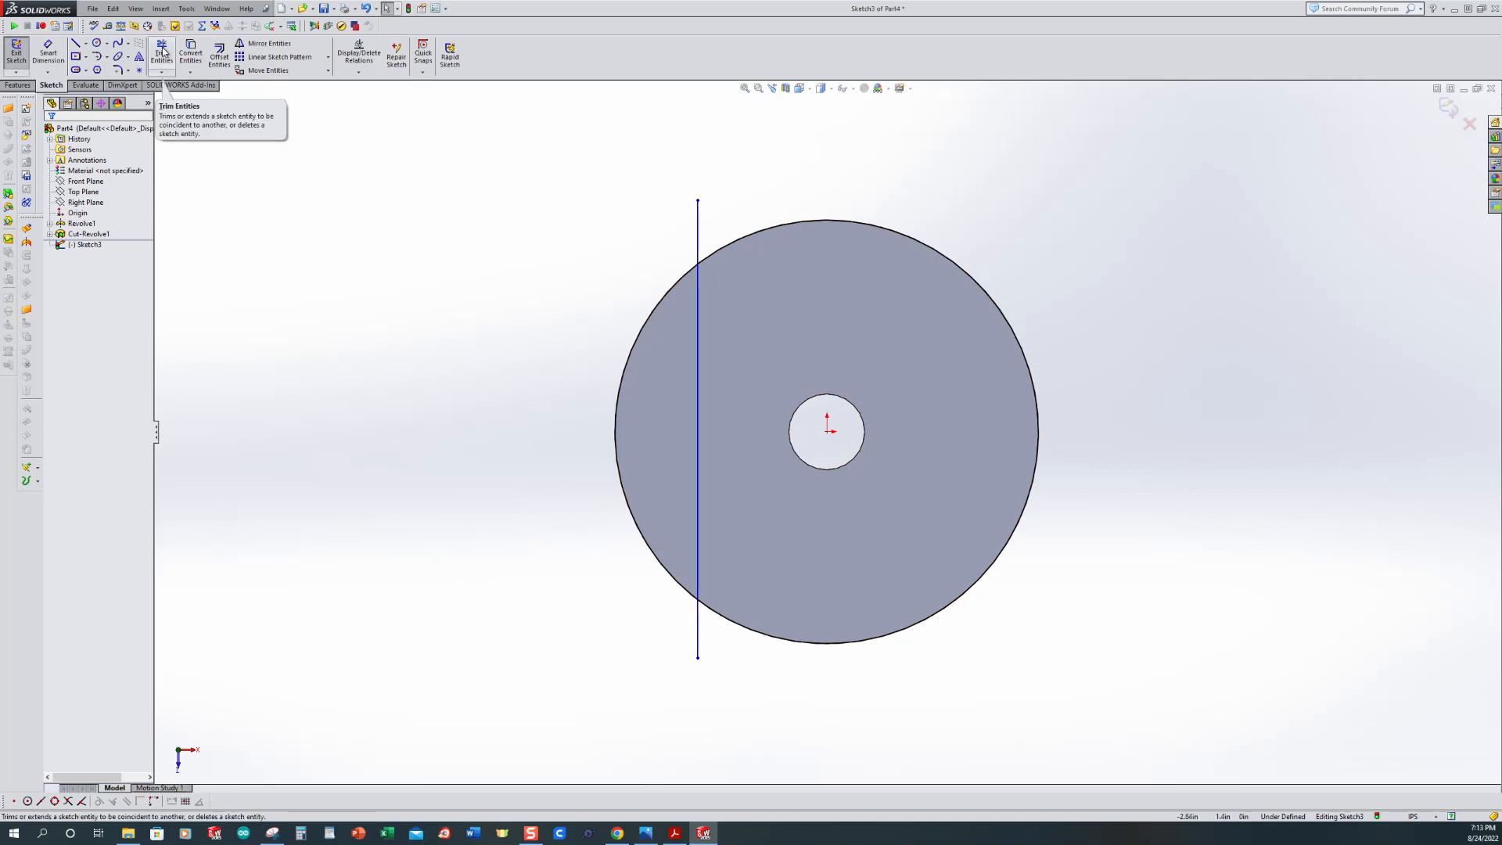
pyautogui.click(163, 51)
pyautogui.click(699, 226)
pyautogui.click(697, 631)
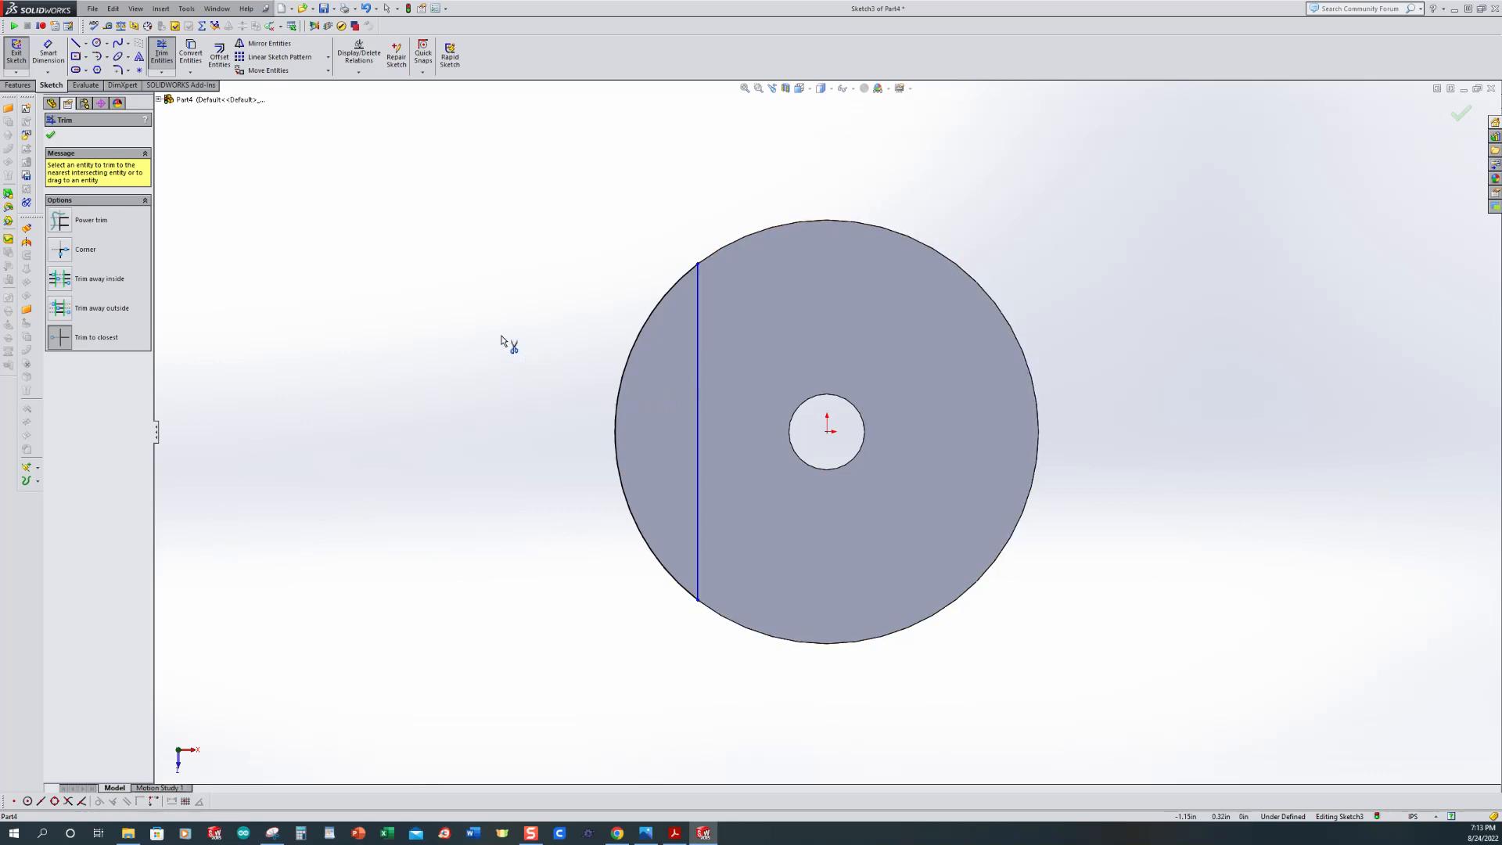
# Step: Dimension the distance from the vertical line to the far right side of the cylinder's circular edge to 1.375 in
pyautogui.click(48, 72)
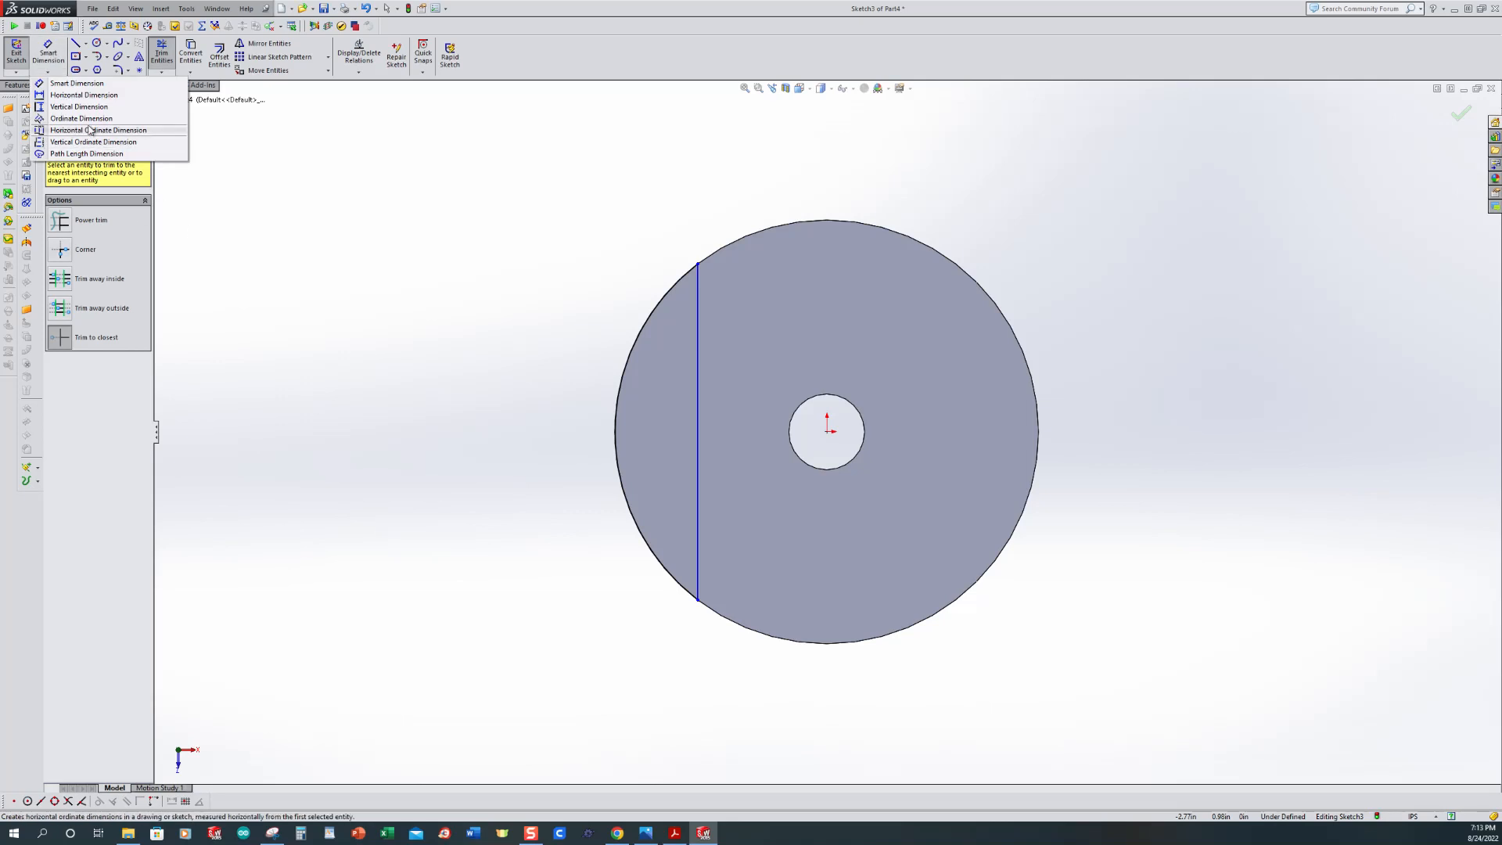
pyautogui.click(60, 84)
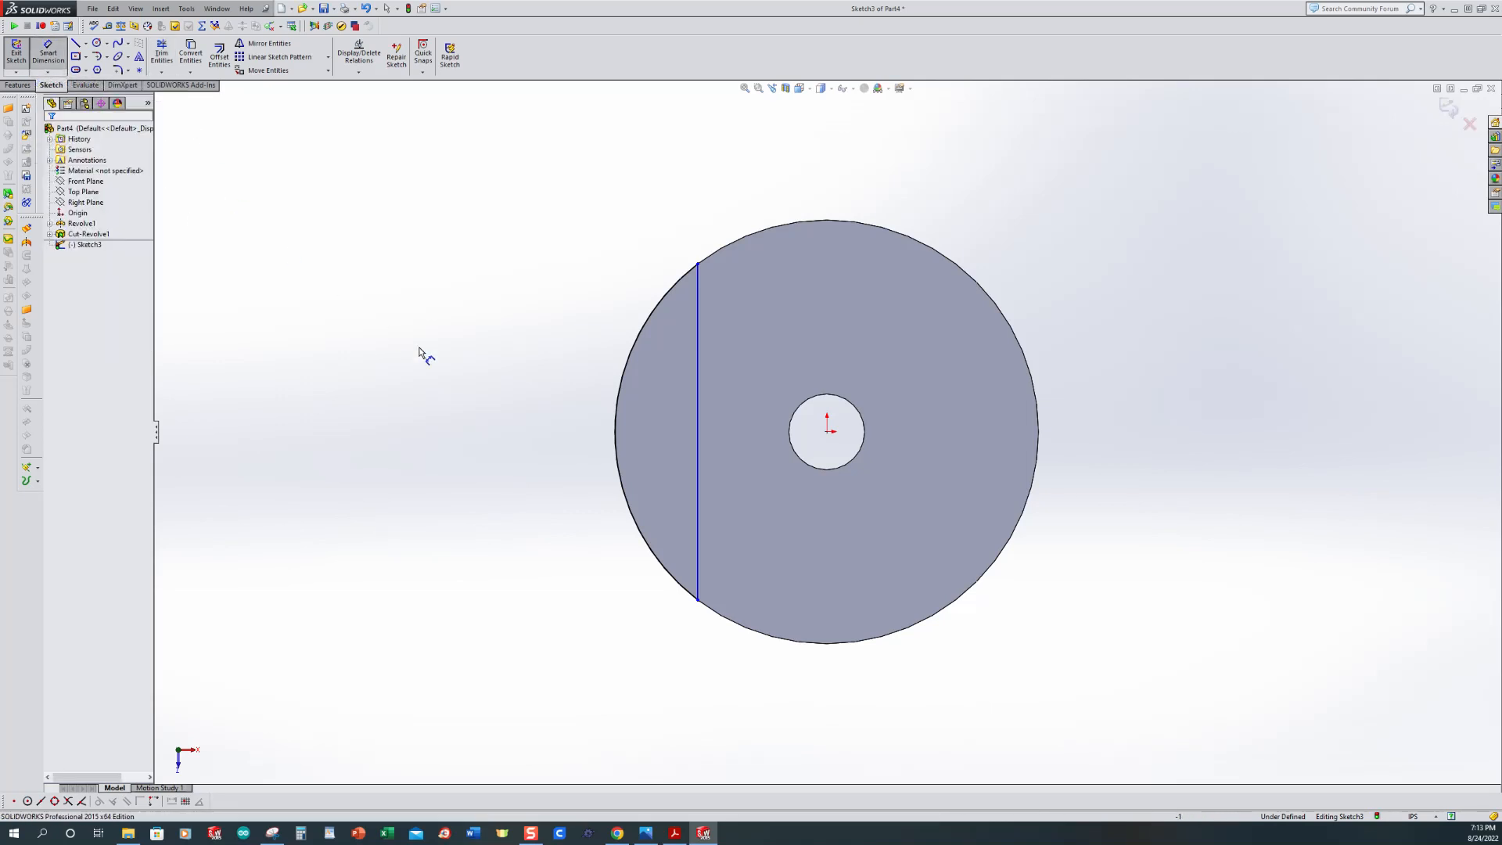
pyautogui.click(698, 444)
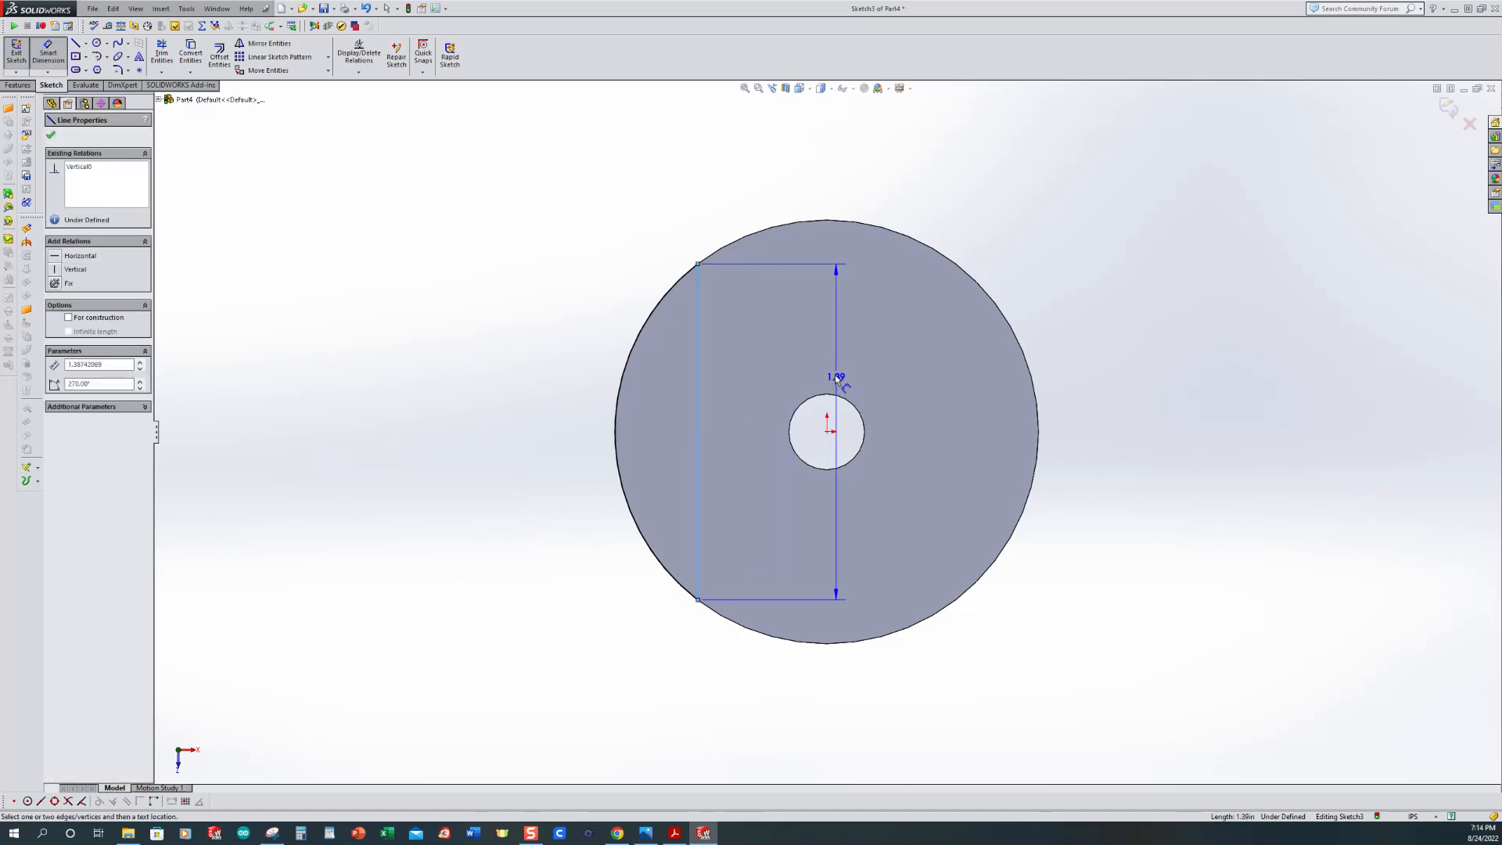
pyautogui.click(1038, 432)
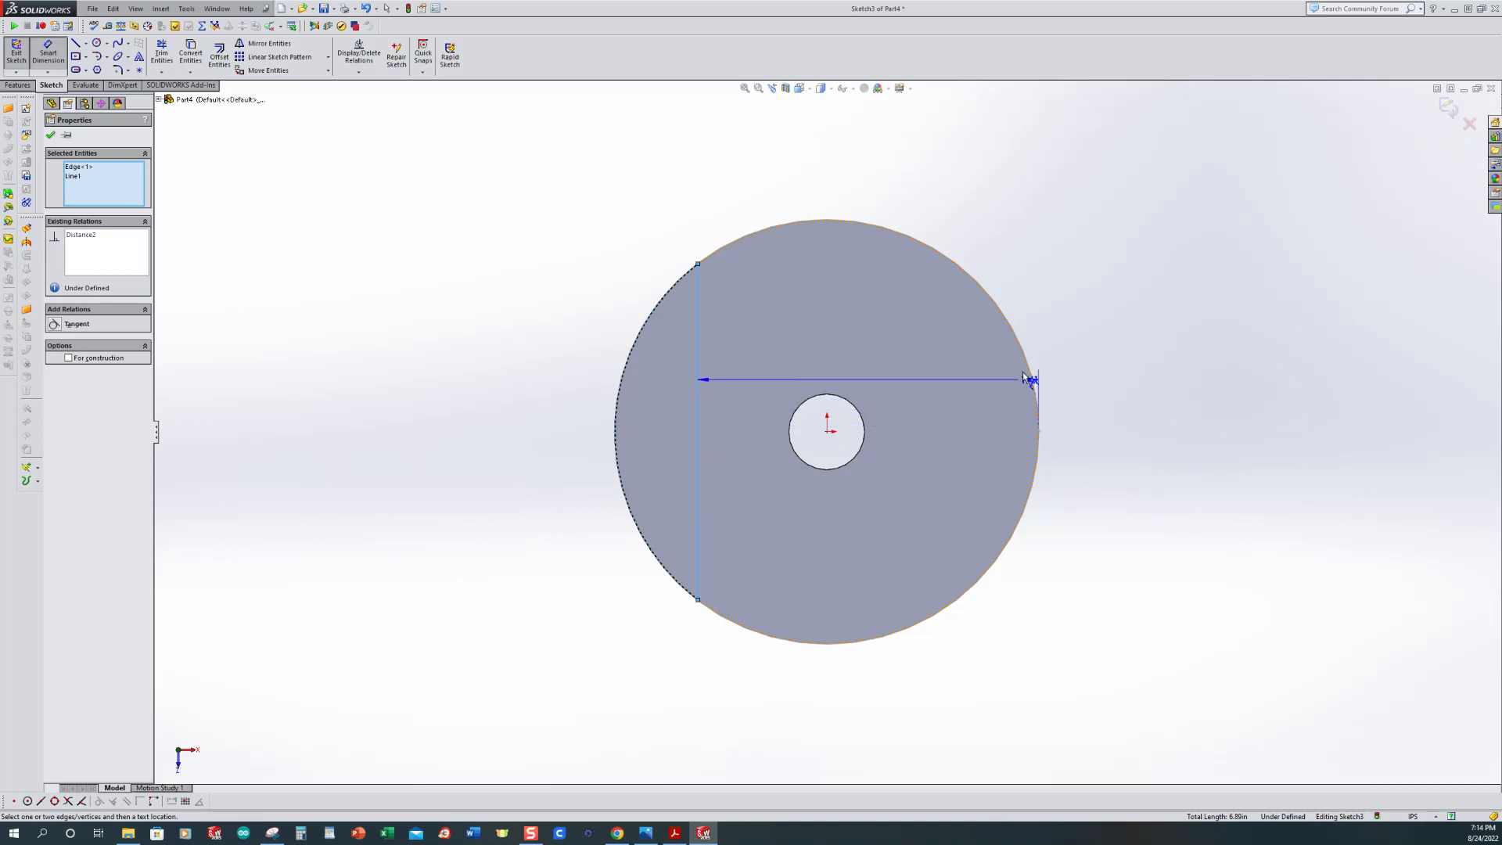
pyautogui.click(831, 169)
pyautogui.write('1.375')
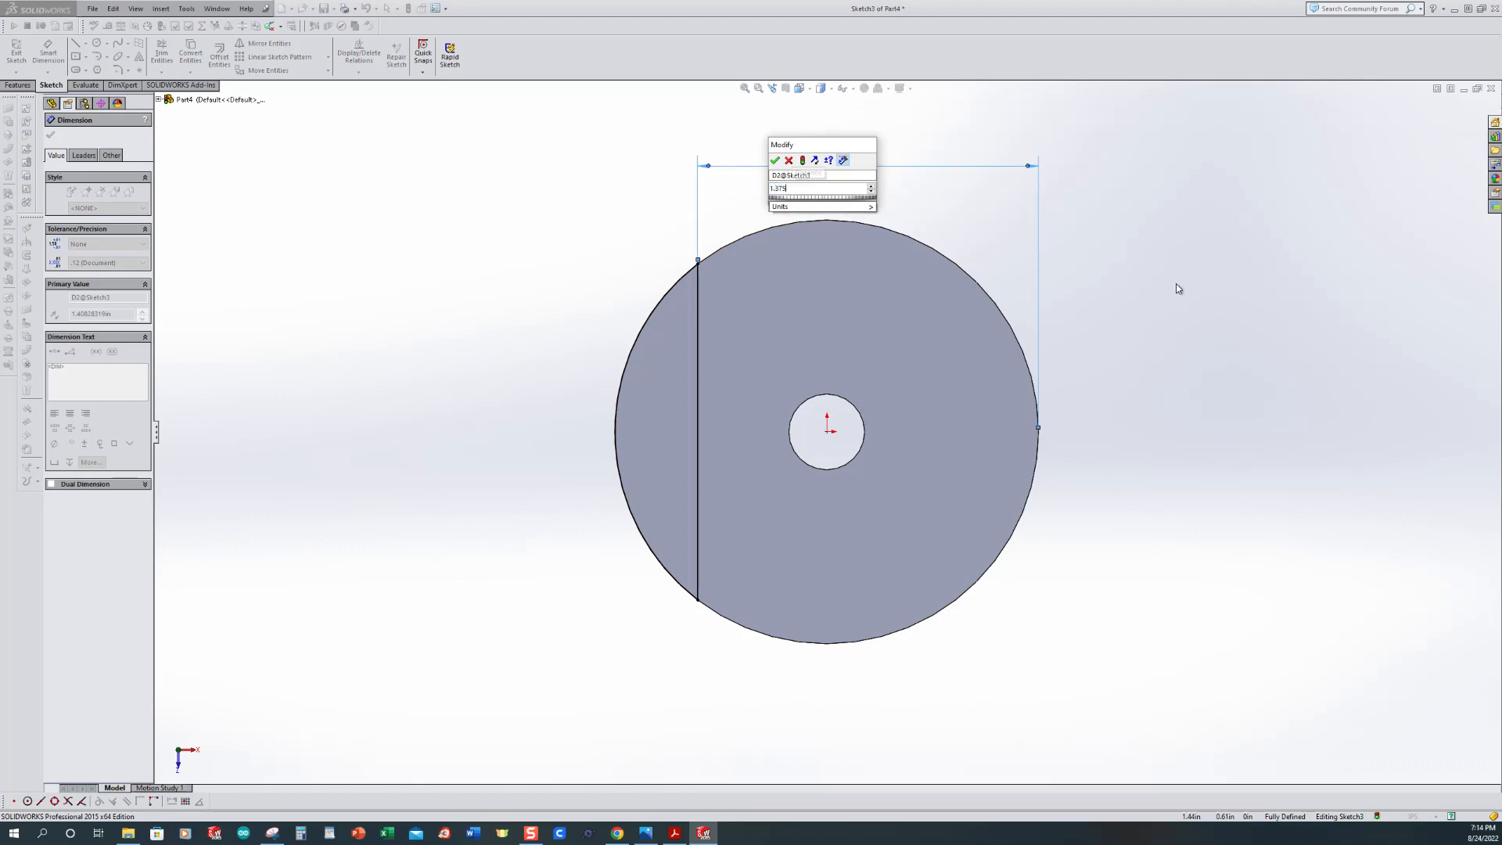
pyautogui.press('Return')
# Step: Cut-extrude the circular segment Up To Surface, ending at the groove's lower face, and return to the isometric view
pyautogui.moveTo(530, 512); pyautogui.dragTo(659, 282, button='middle')
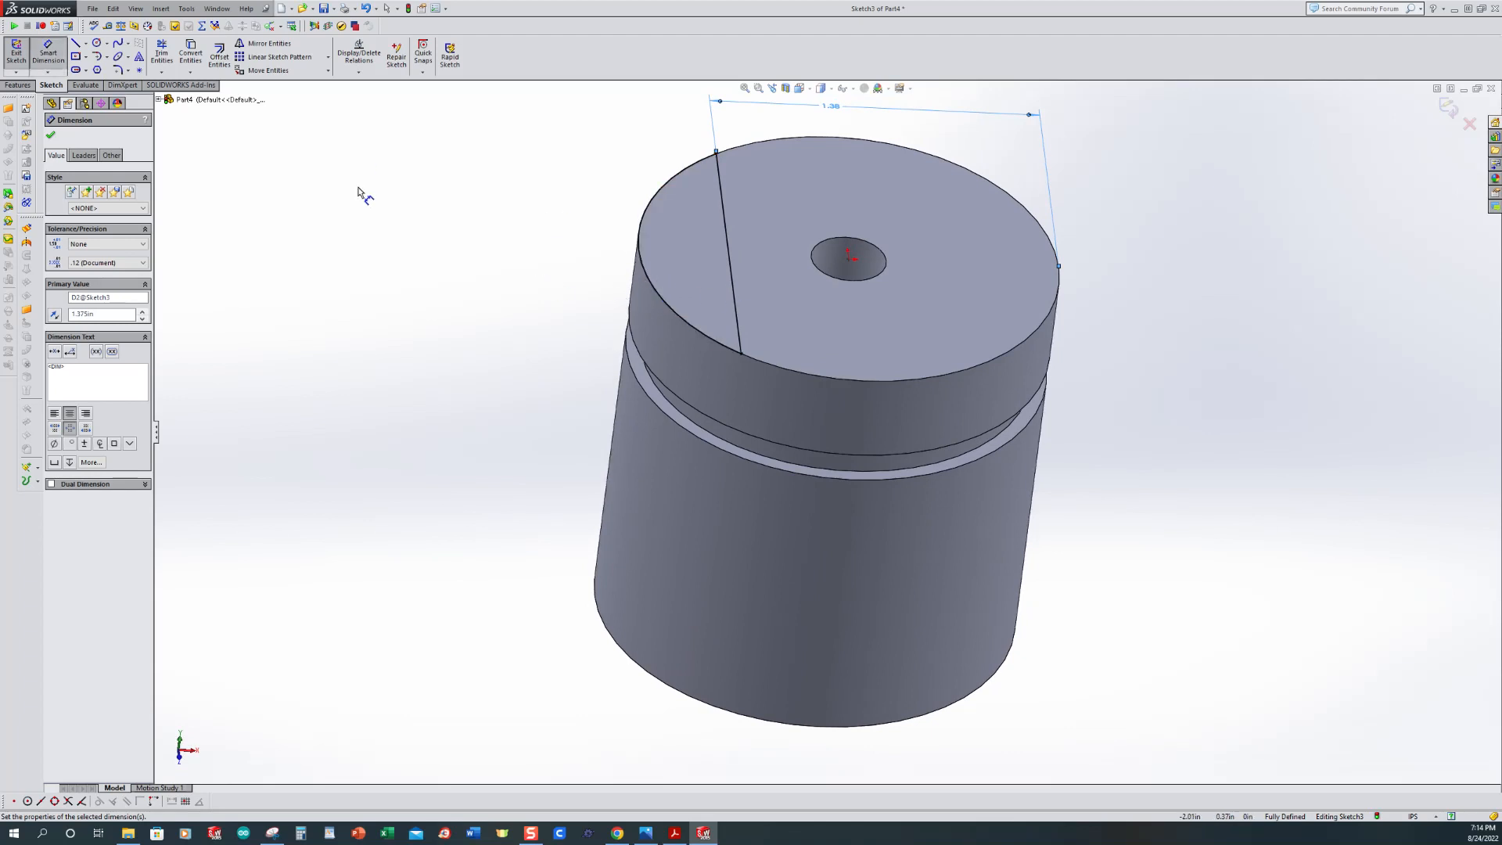
pyautogui.click(8, 239)
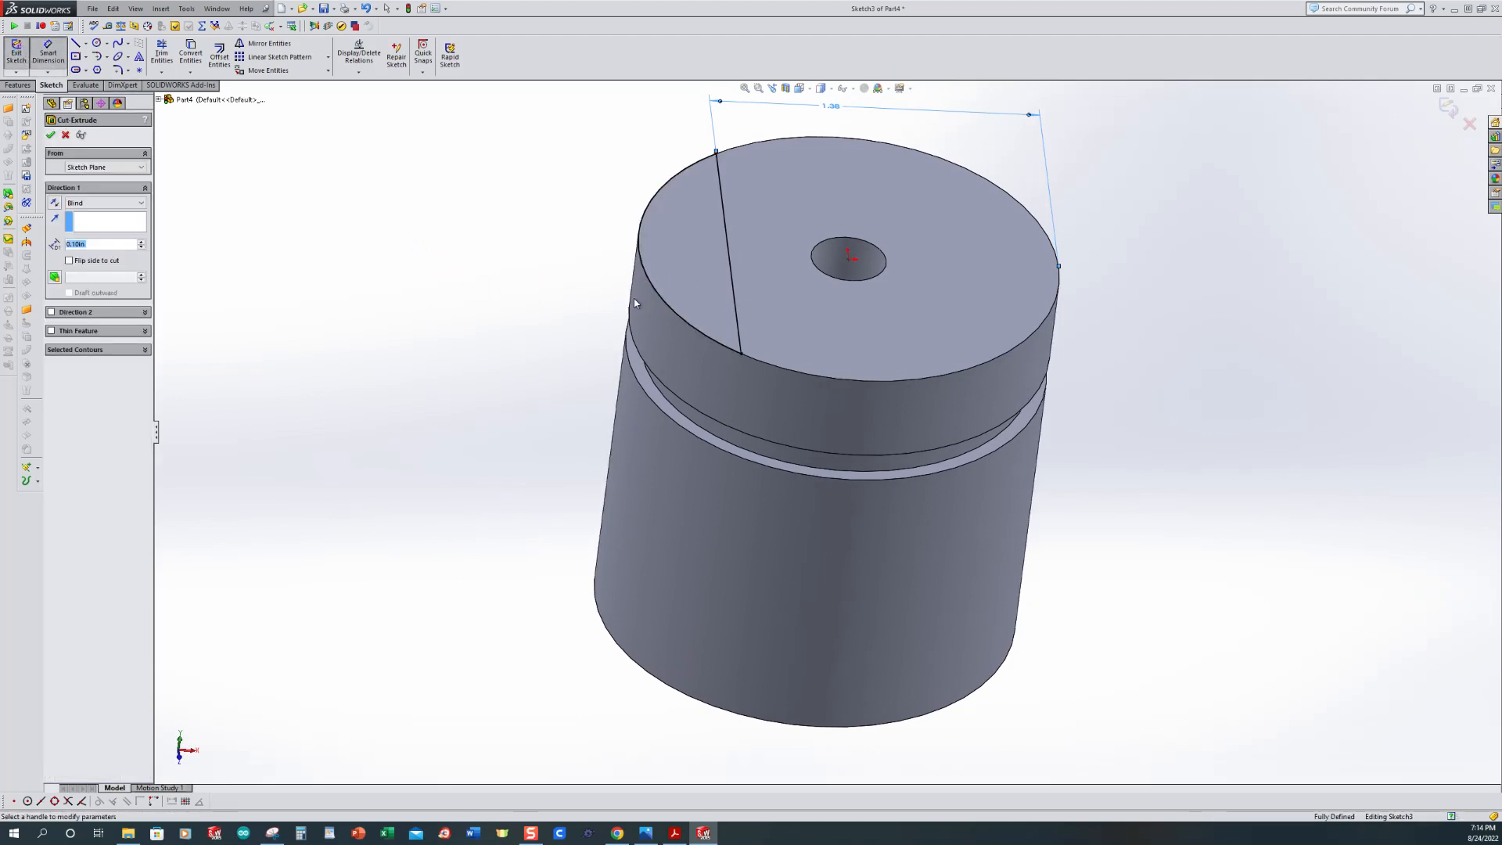
pyautogui.click(102, 204)
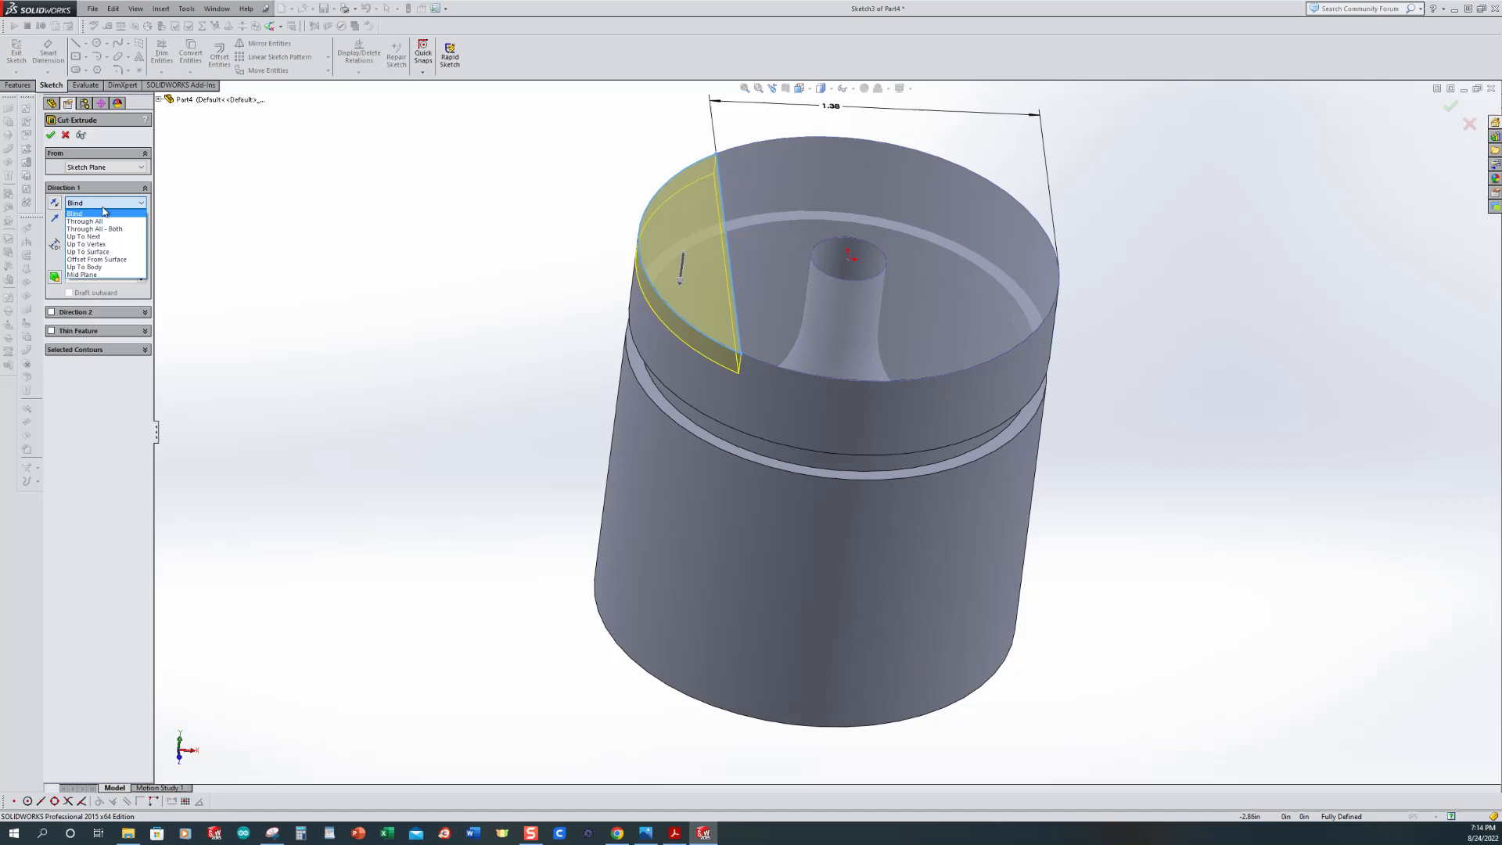
pyautogui.click(93, 251)
pyautogui.moveTo(470, 391); pyautogui.dragTo(489, 359, button='middle')
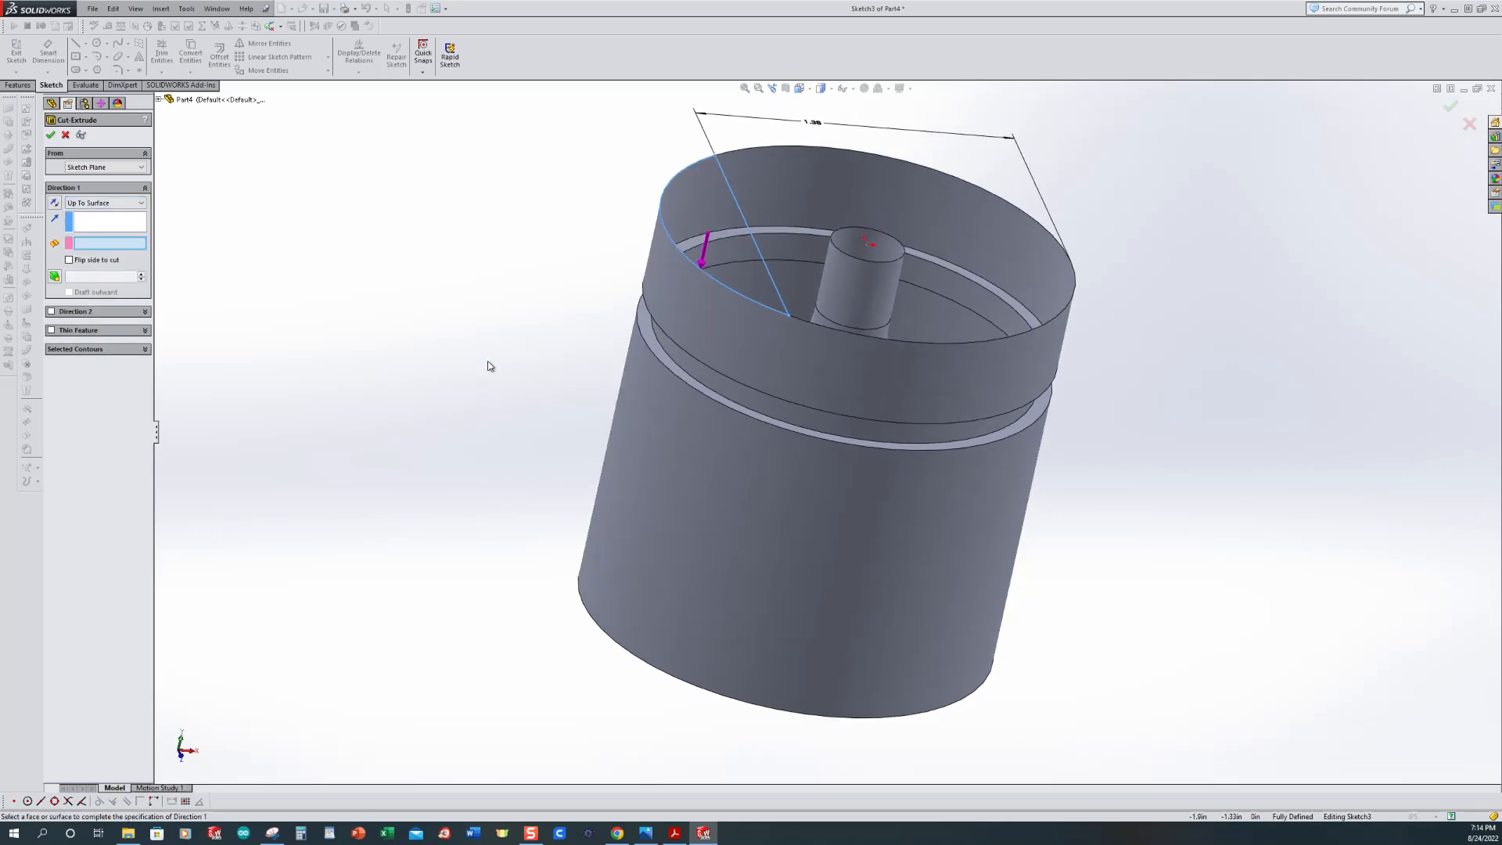
pyautogui.click(648, 344)
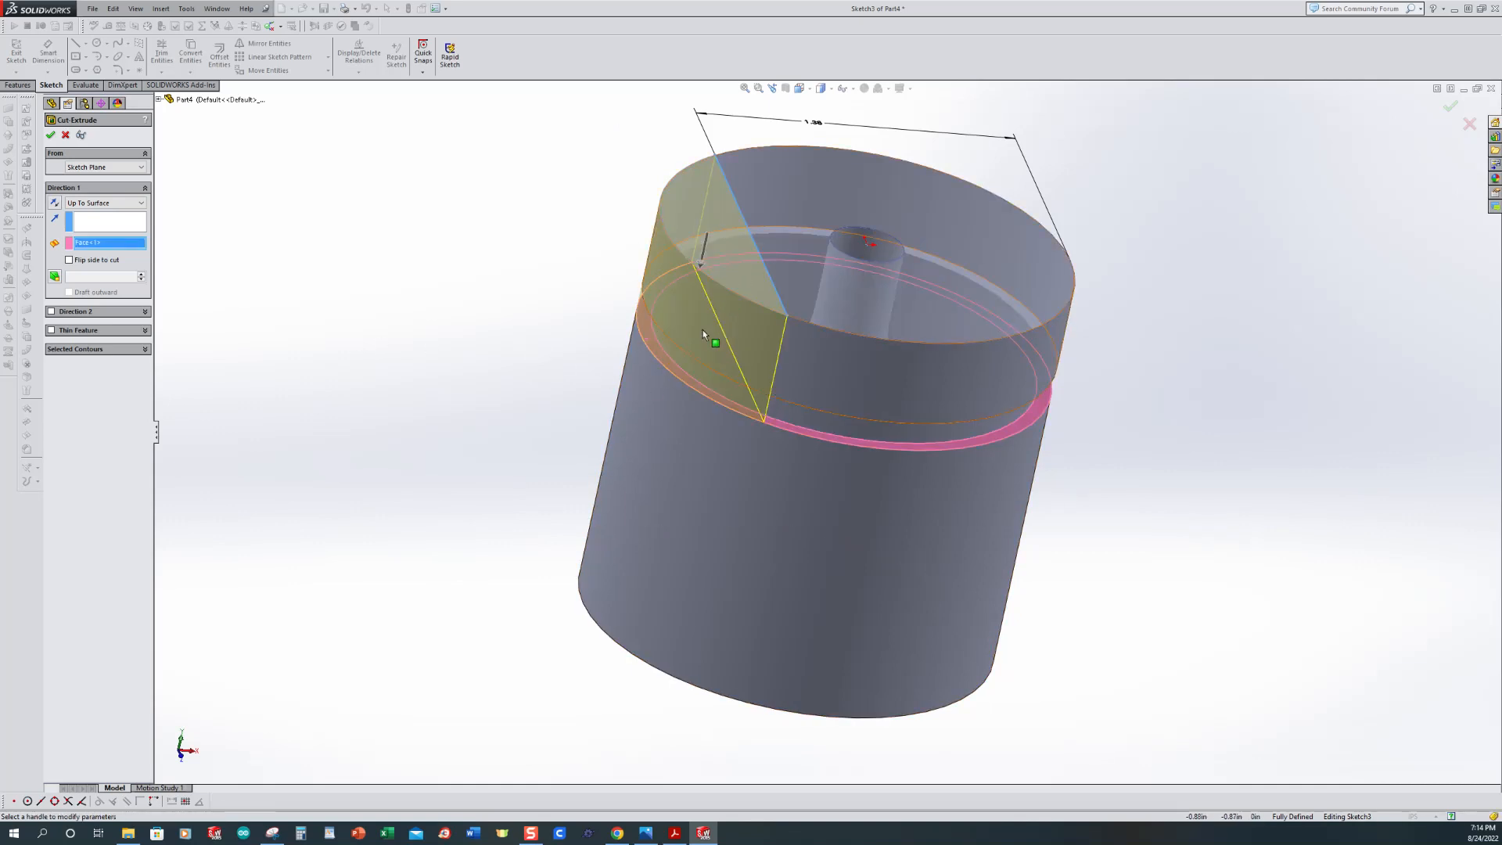
pyautogui.click(52, 137)
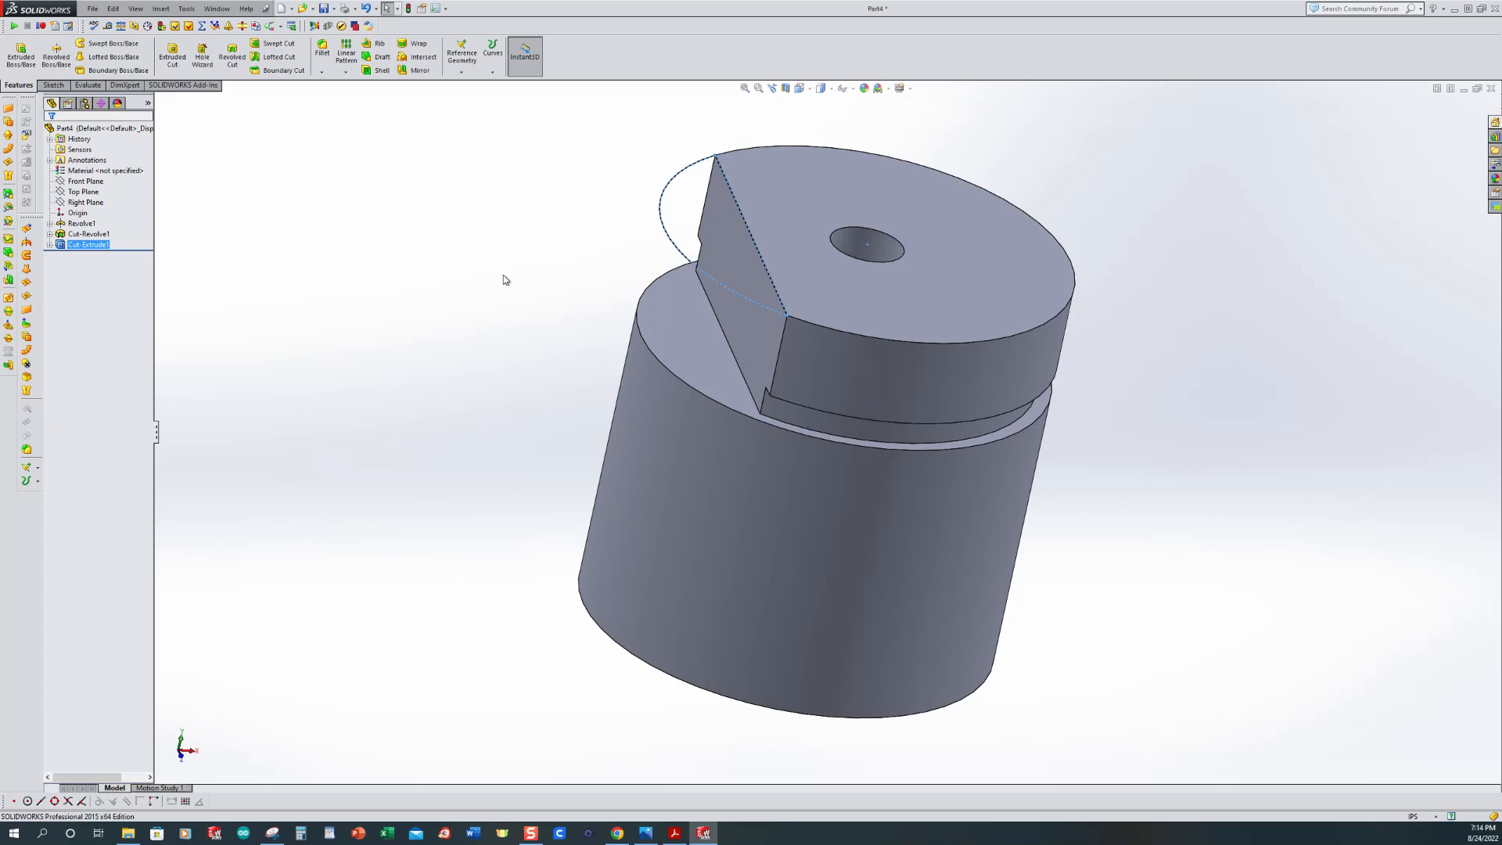
pyautogui.hotkey('ctrl', '7')
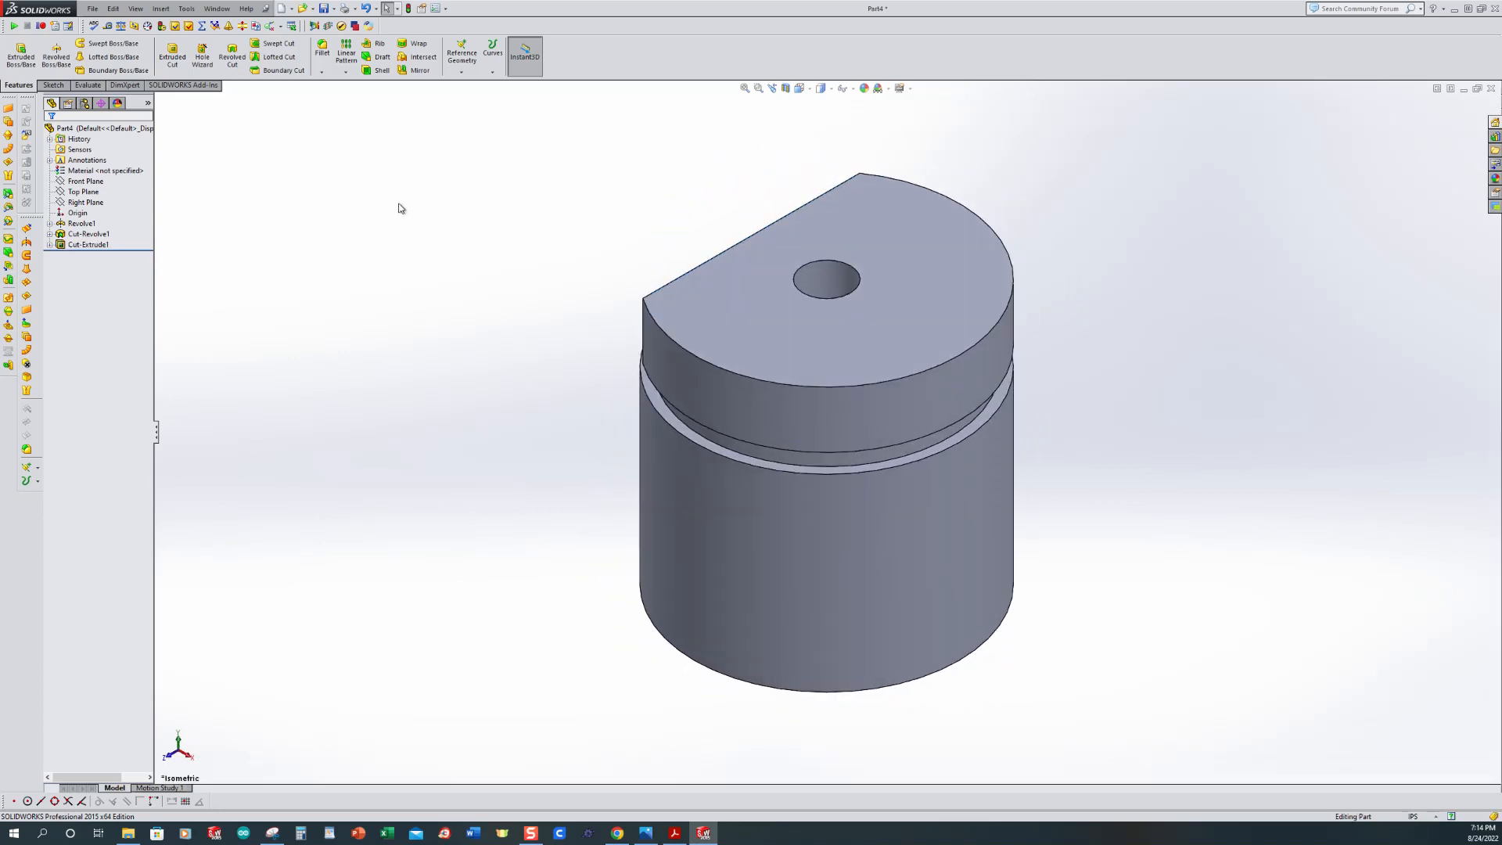
# Step: Assign the steel material AISI 1020 to the part
pyautogui.click(115, 170)
pyautogui.rightClick(99, 176)
pyautogui.click(133, 179)
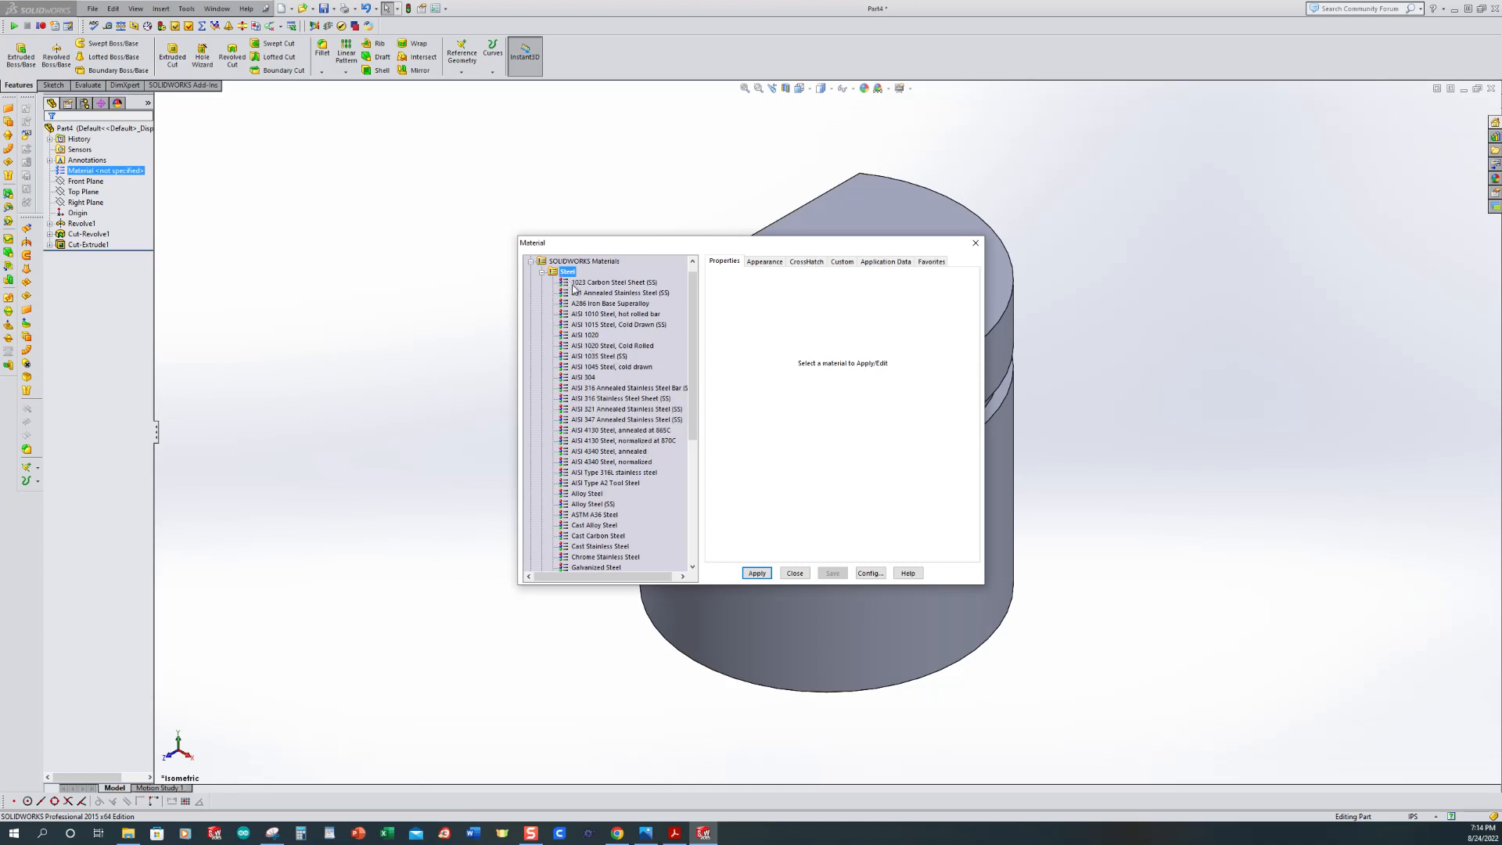
pyautogui.click(589, 337)
pyautogui.click(756, 573)
pyautogui.click(794, 573)
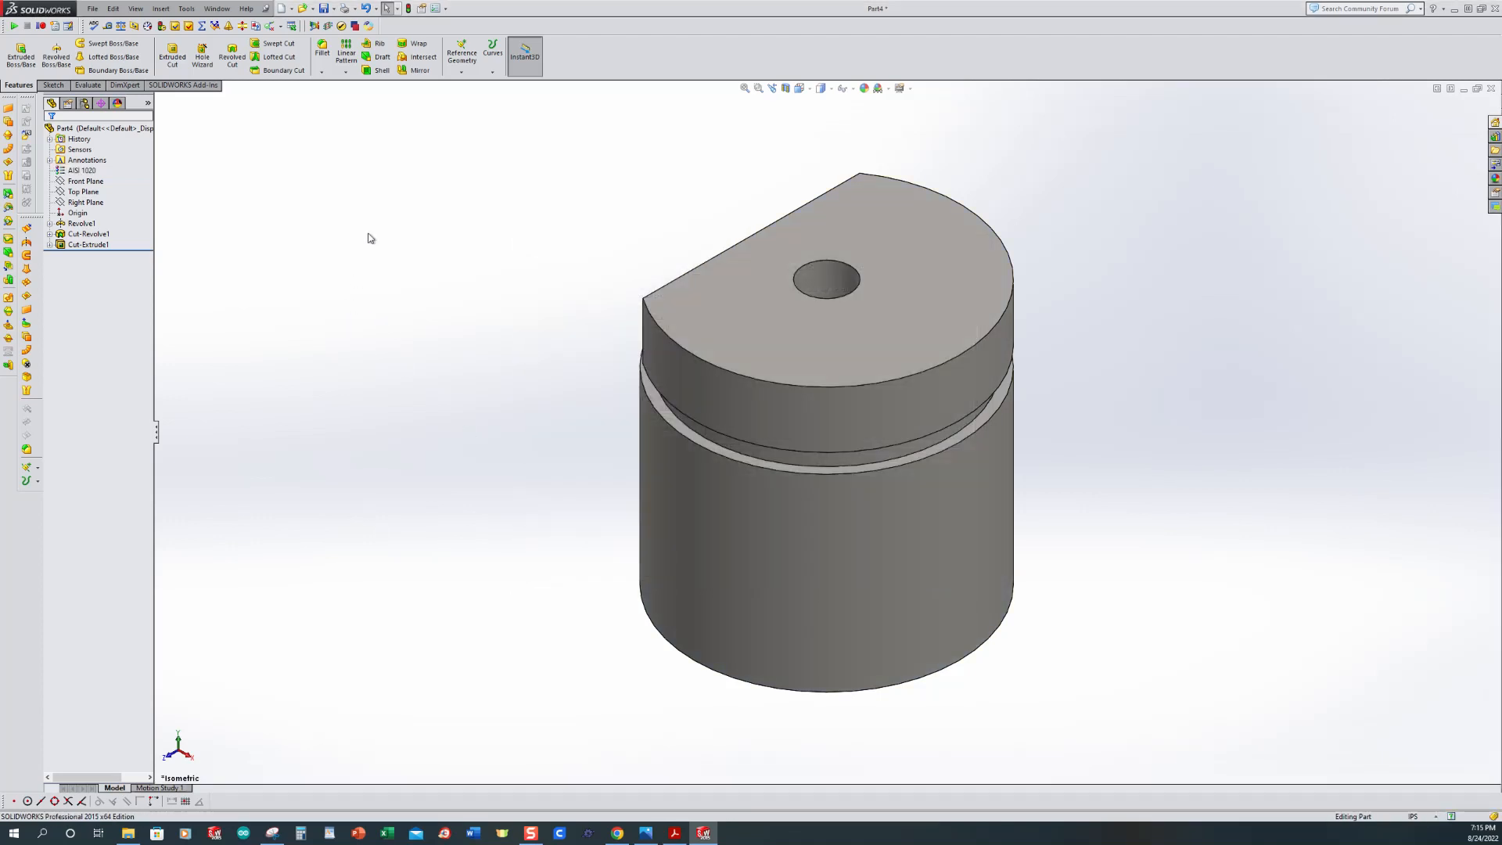
# Step: Section the part at the Front Plane and view it shaded without edges before restoring the shaded-with-edges display
pyautogui.click(786, 89)
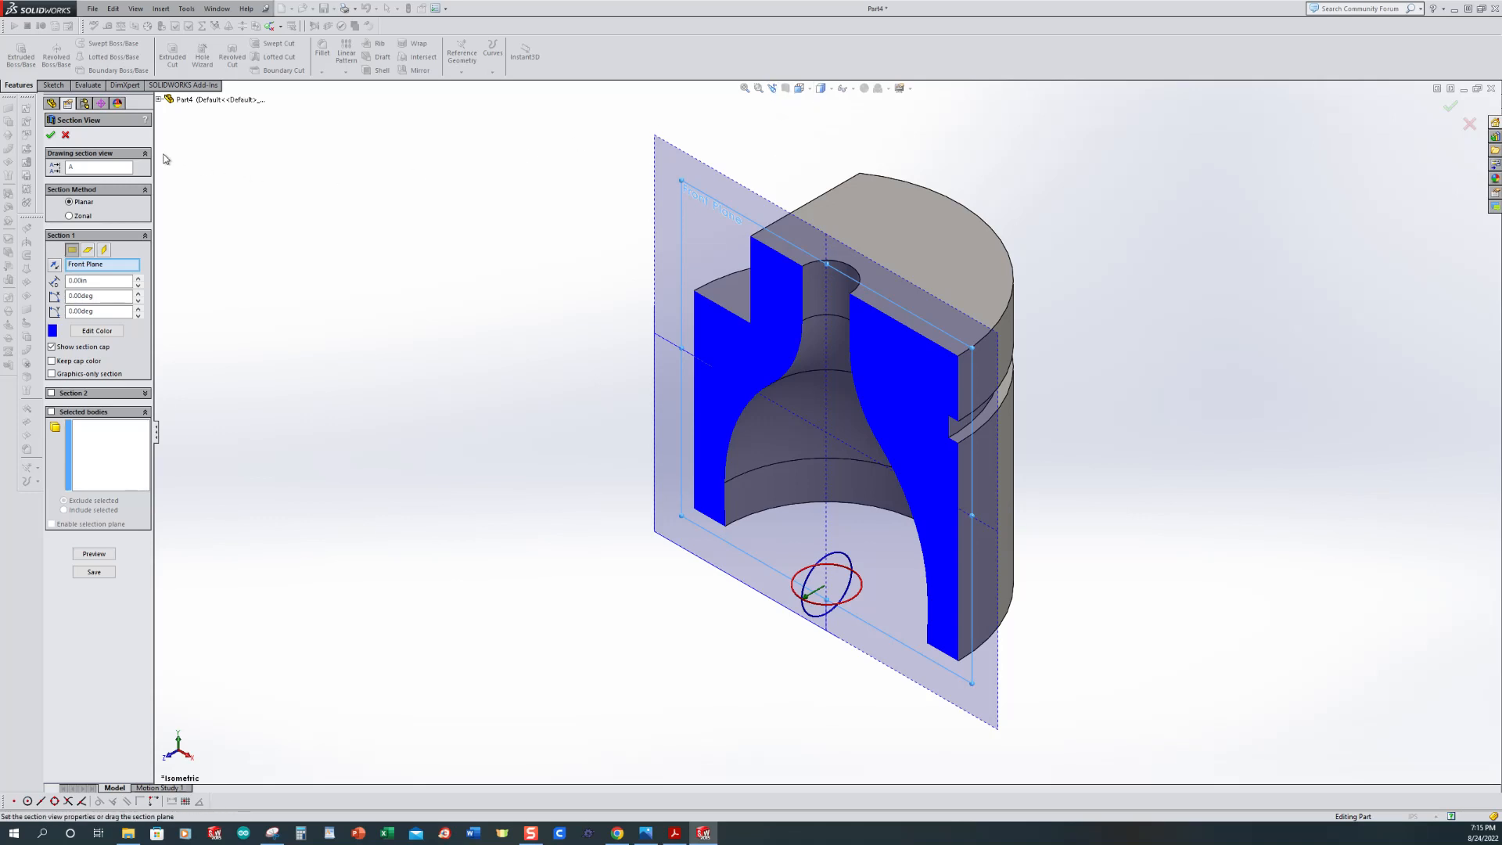
pyautogui.click(50, 134)
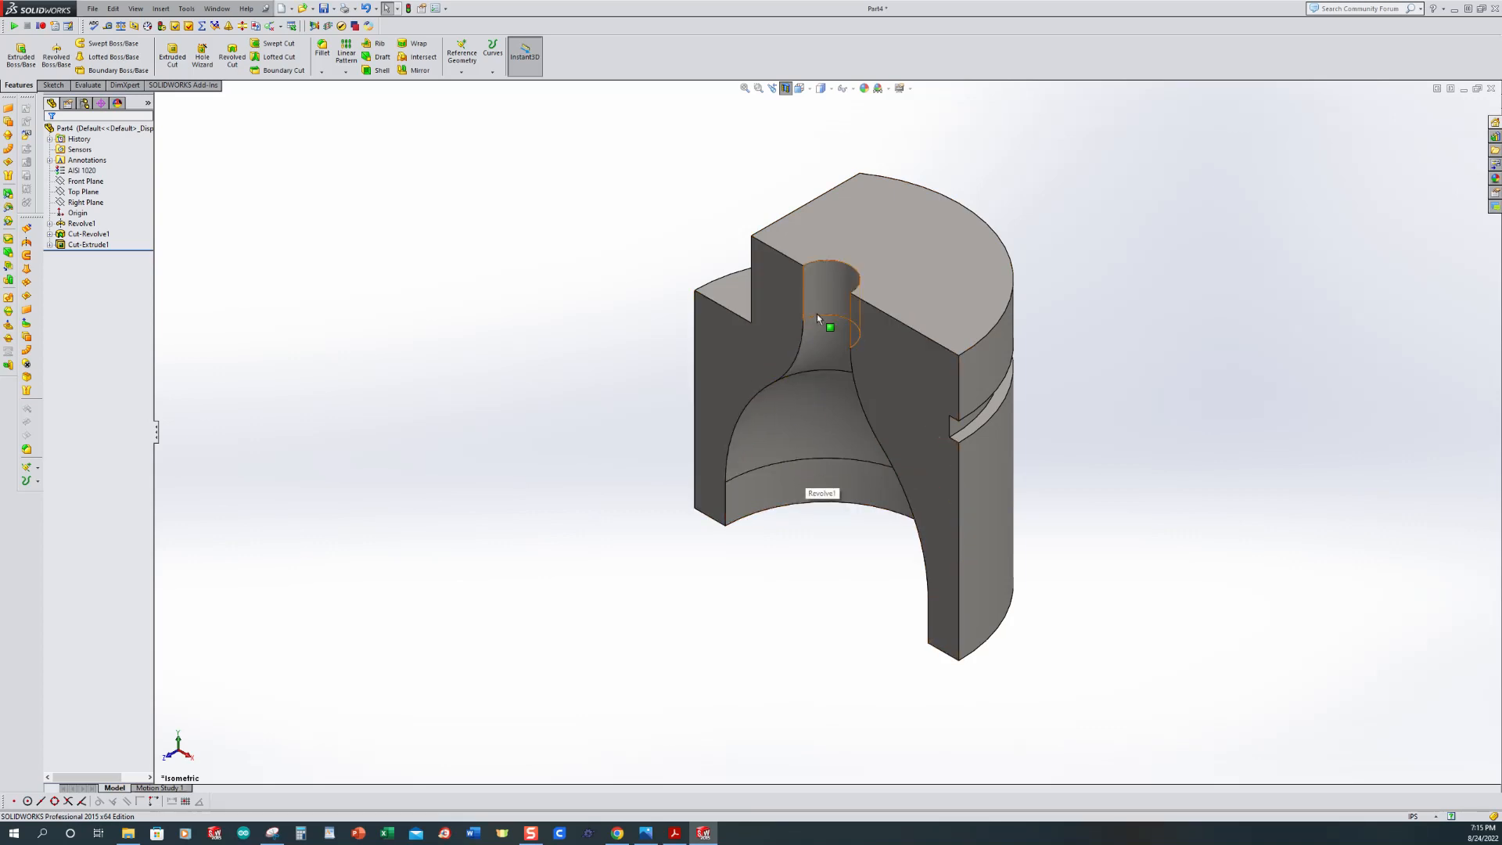
pyautogui.click(821, 89)
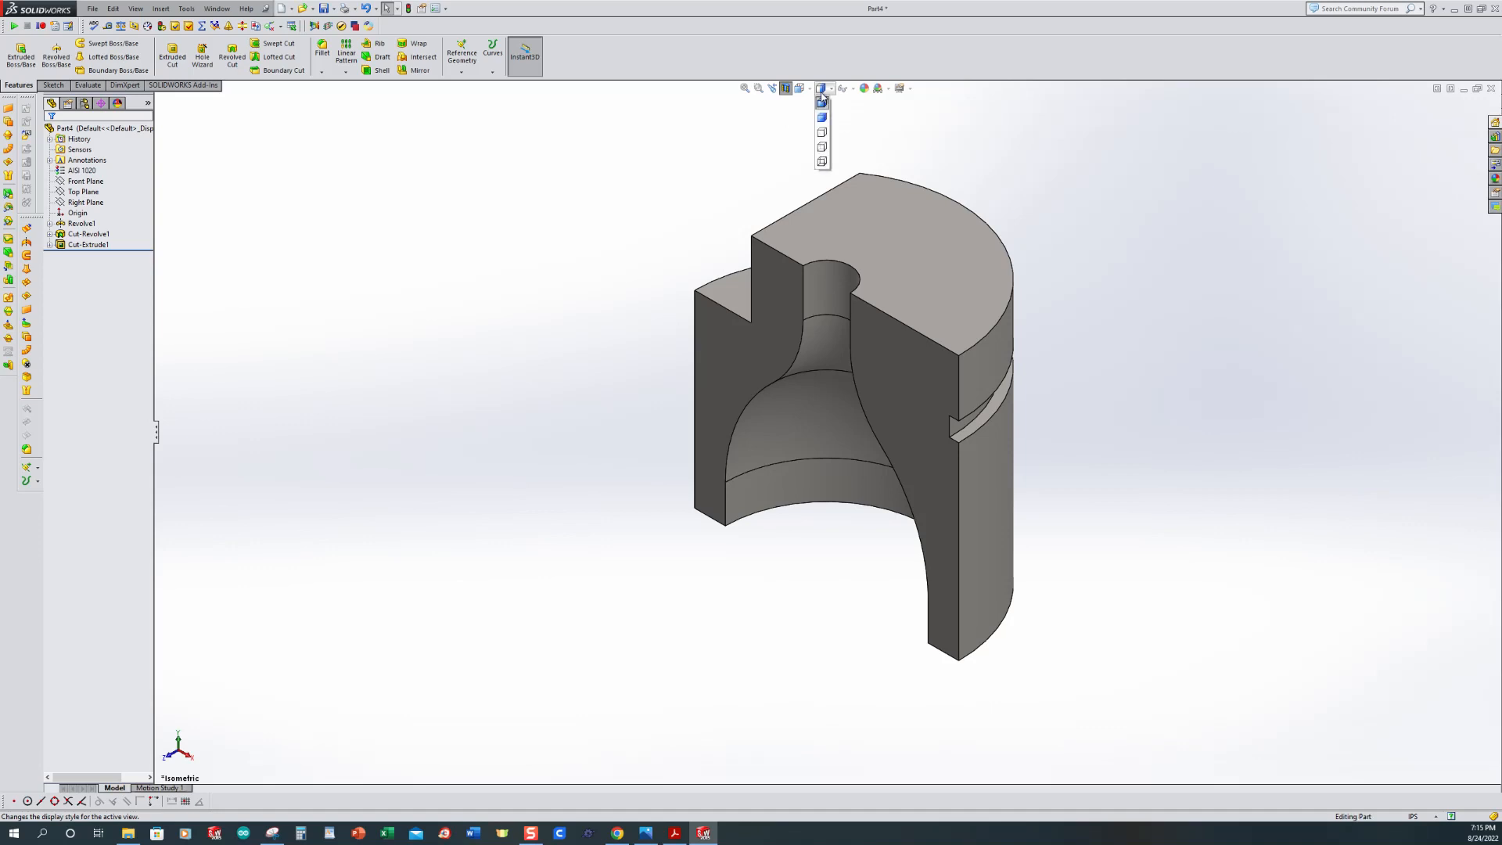
pyautogui.click(821, 119)
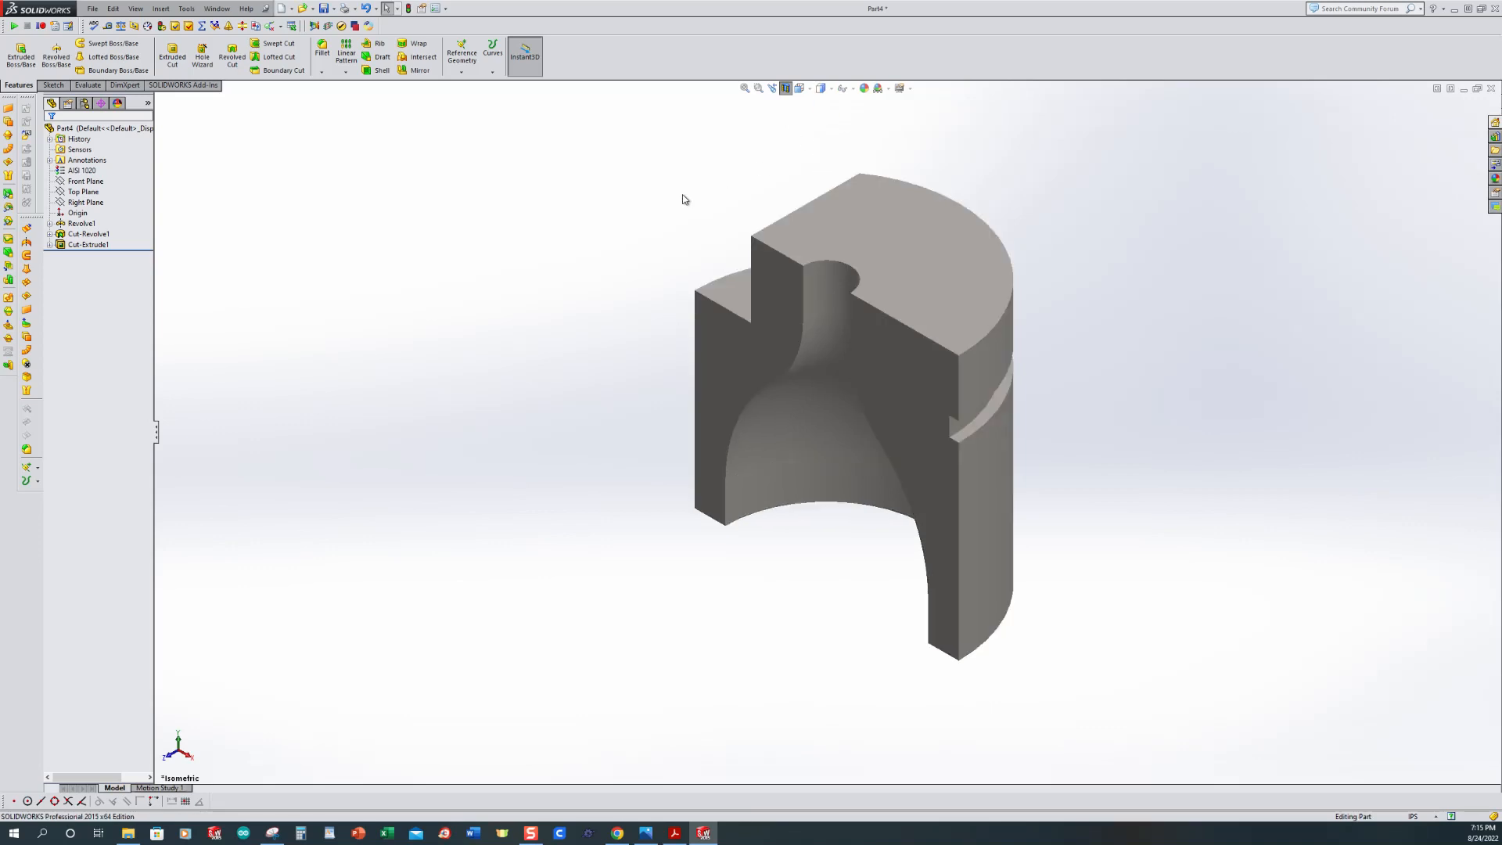
pyautogui.click(821, 88)
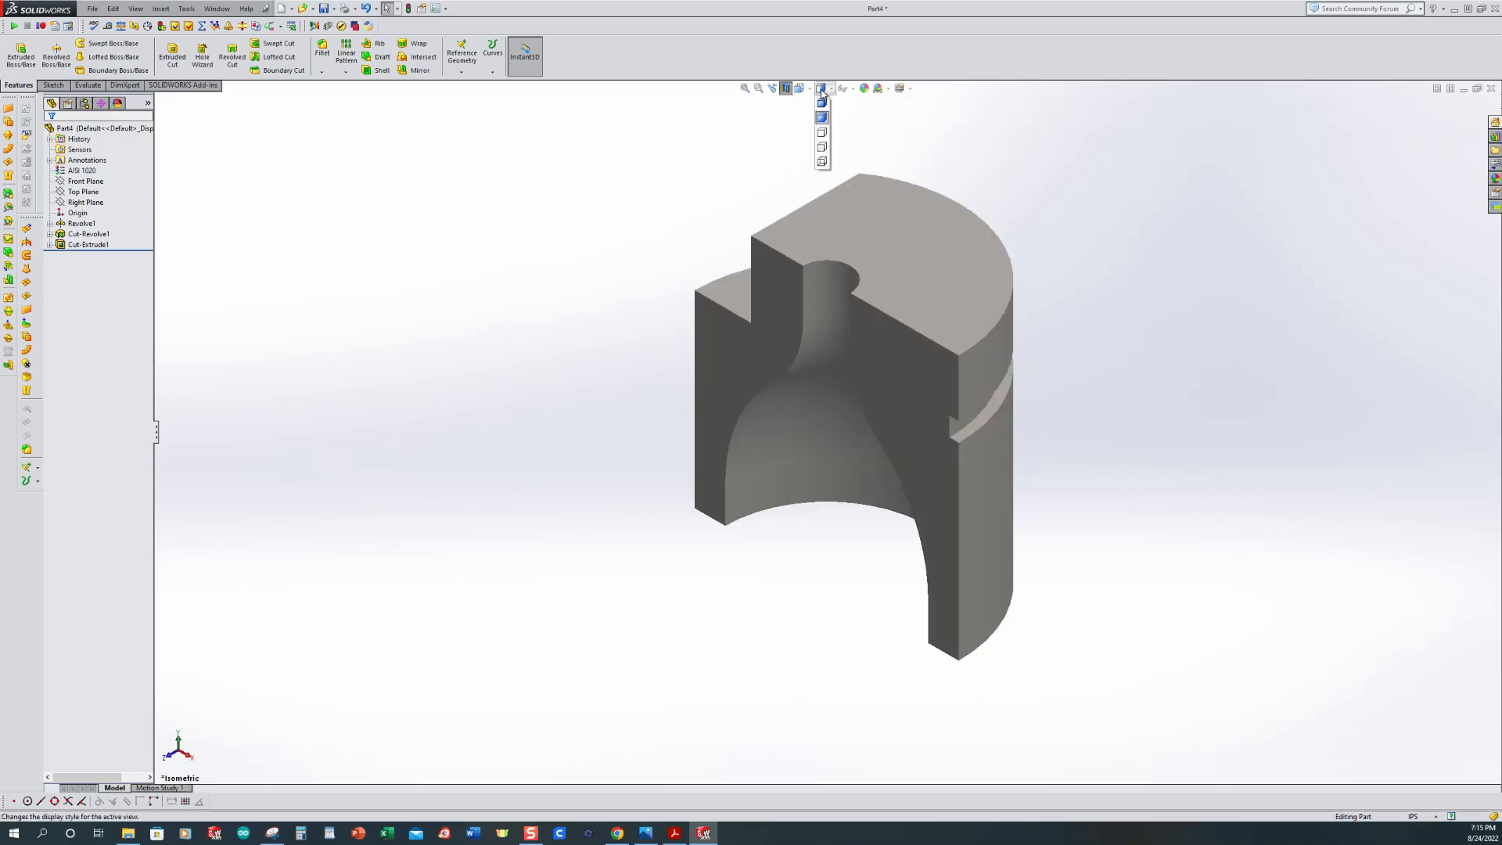
pyautogui.click(823, 103)
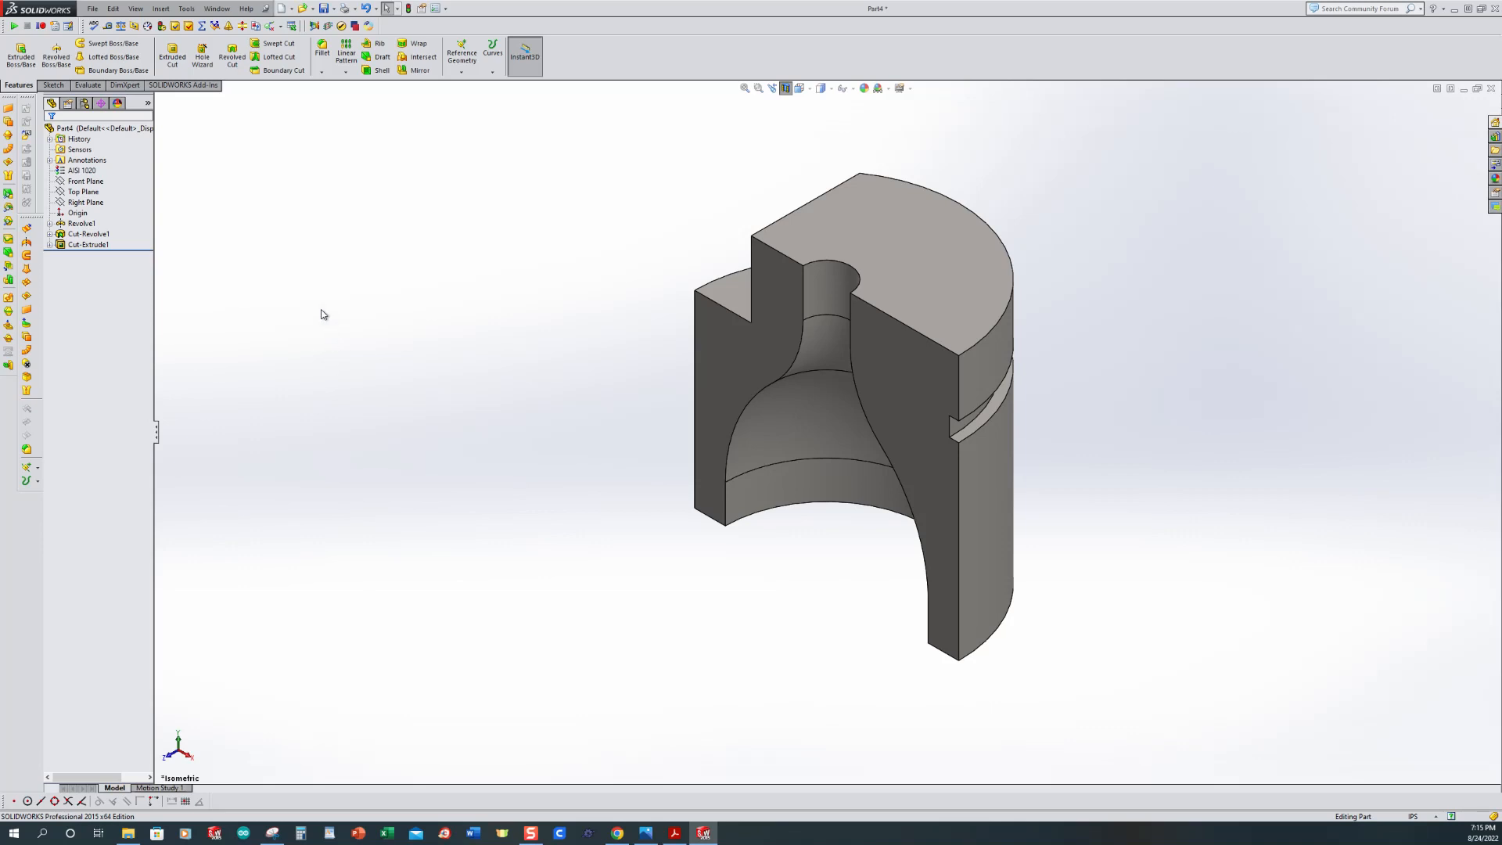
# Step: Calculate the part's mass properties and compare mass, volume and surface area with the assignment PDF in Adobe Acrobat Reader
pyautogui.click(88, 85)
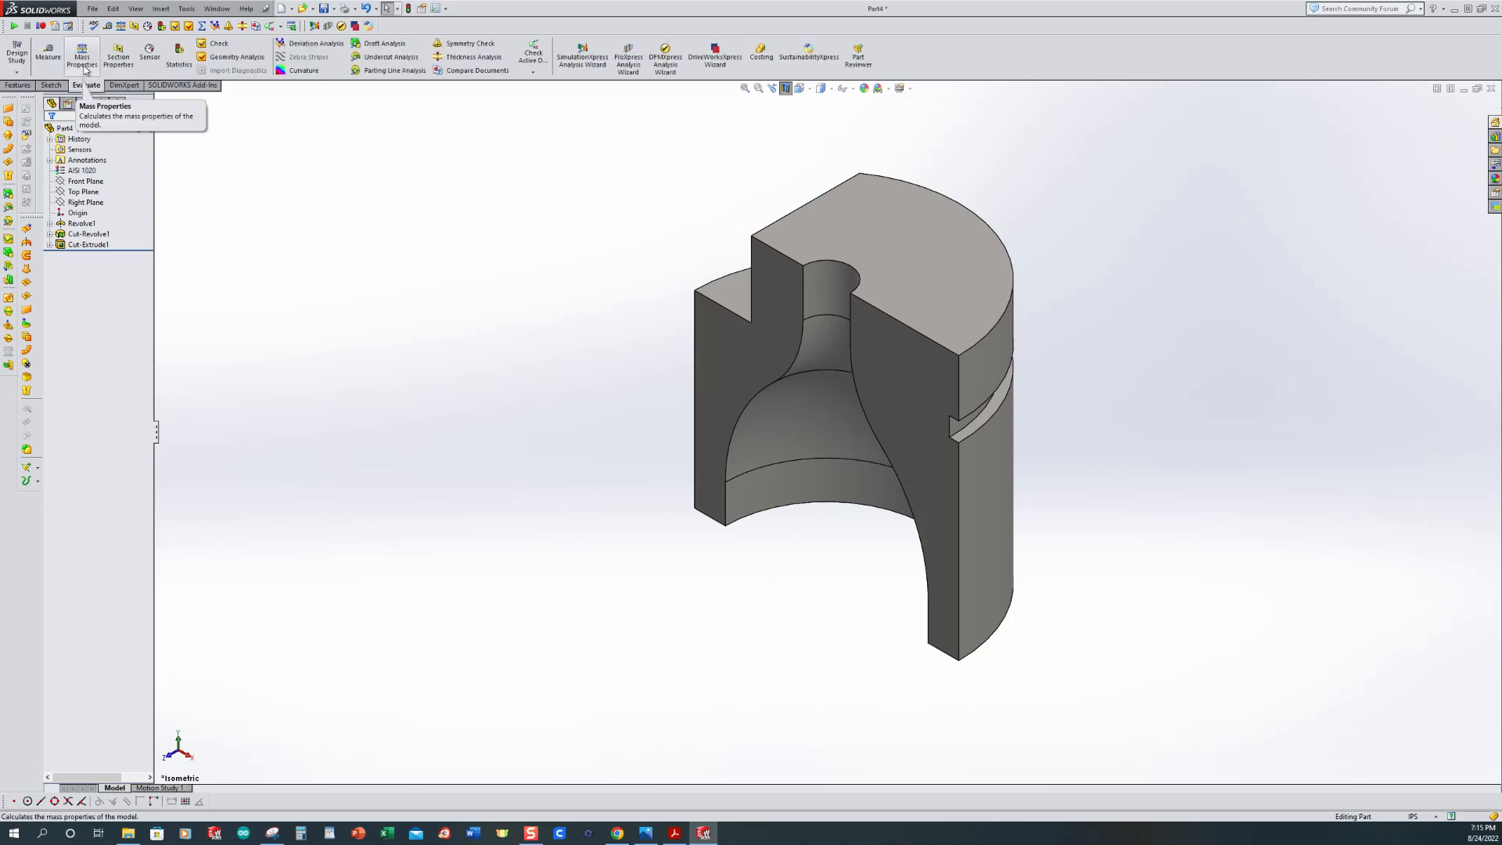
pyautogui.click(84, 61)
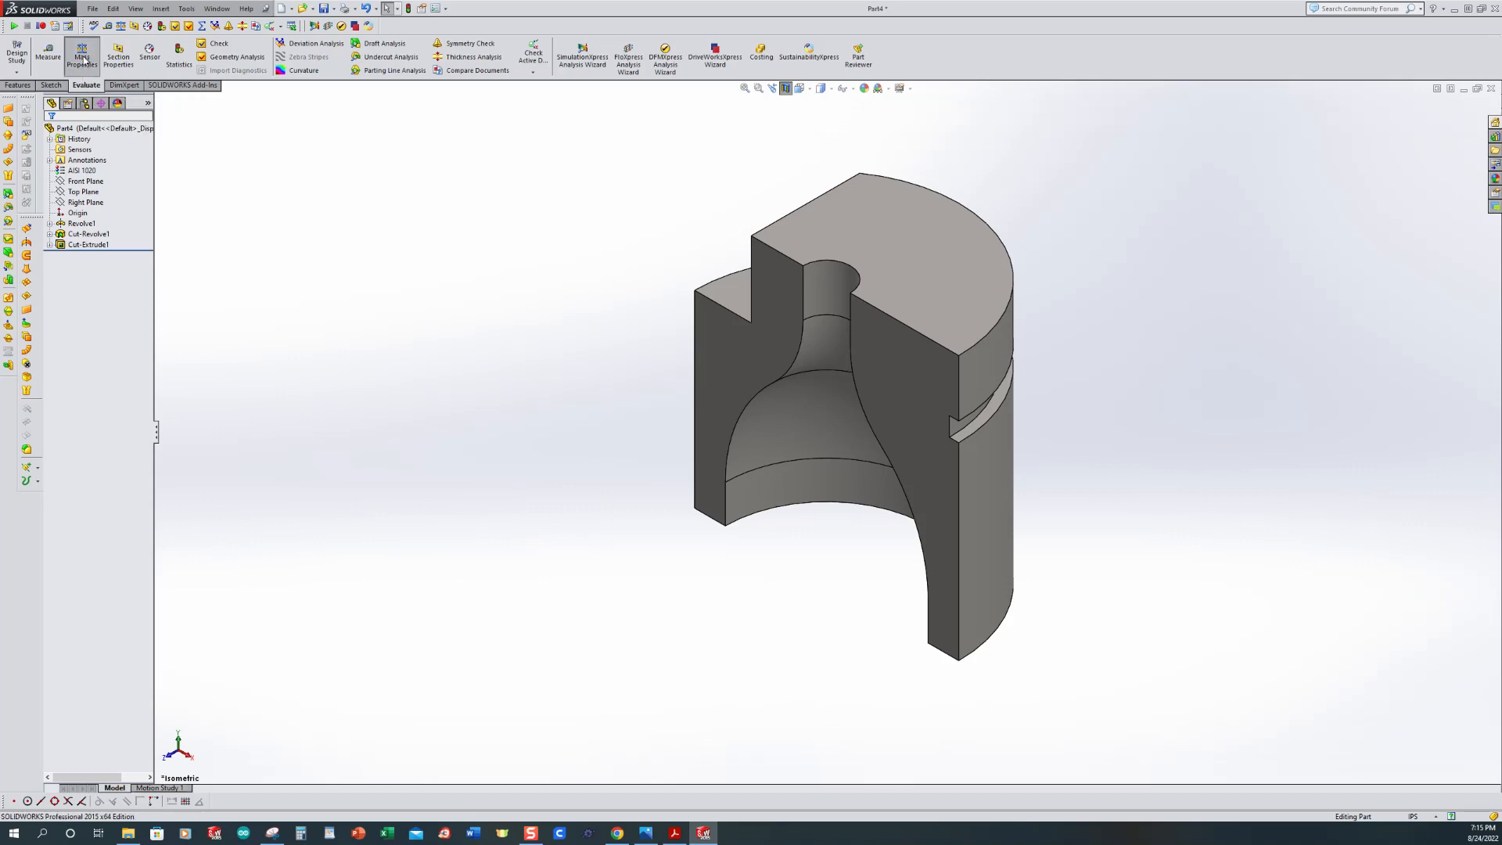
pyautogui.moveTo(127, 175); pyautogui.dragTo(386, 120)
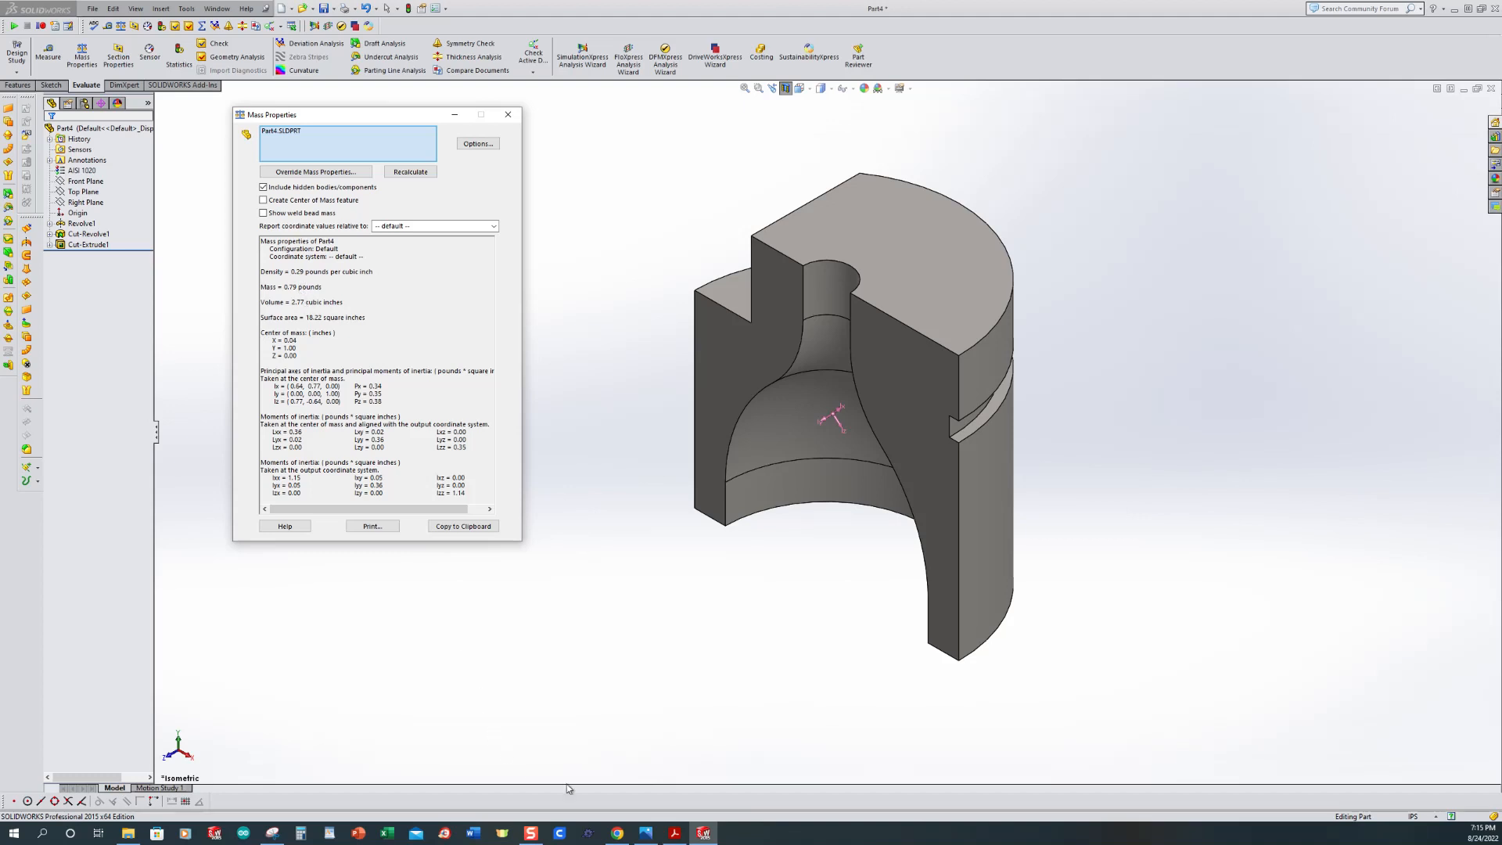
pyautogui.click(673, 835)
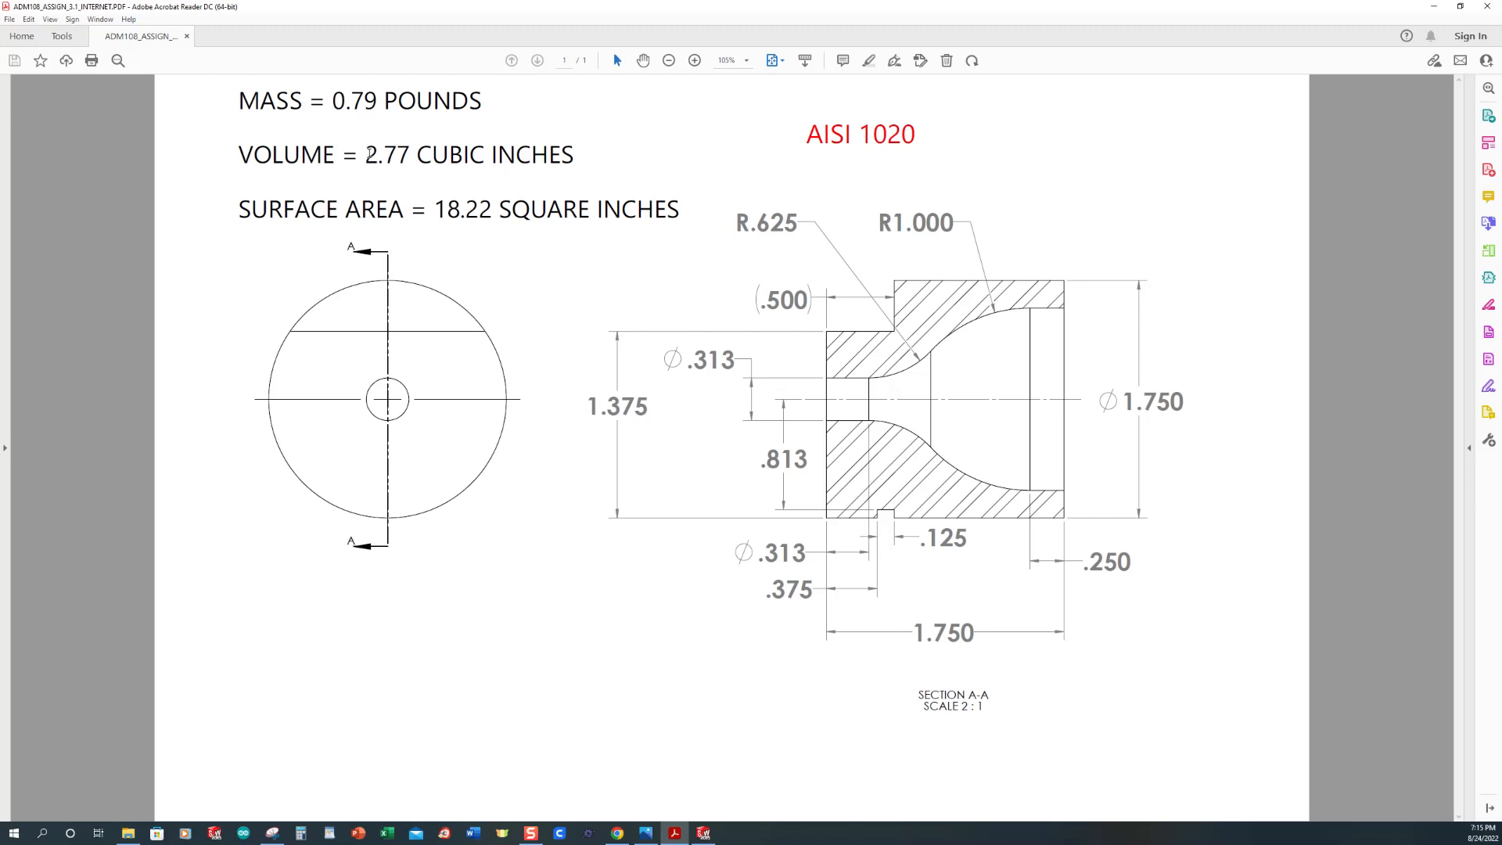
pyautogui.click(674, 834)
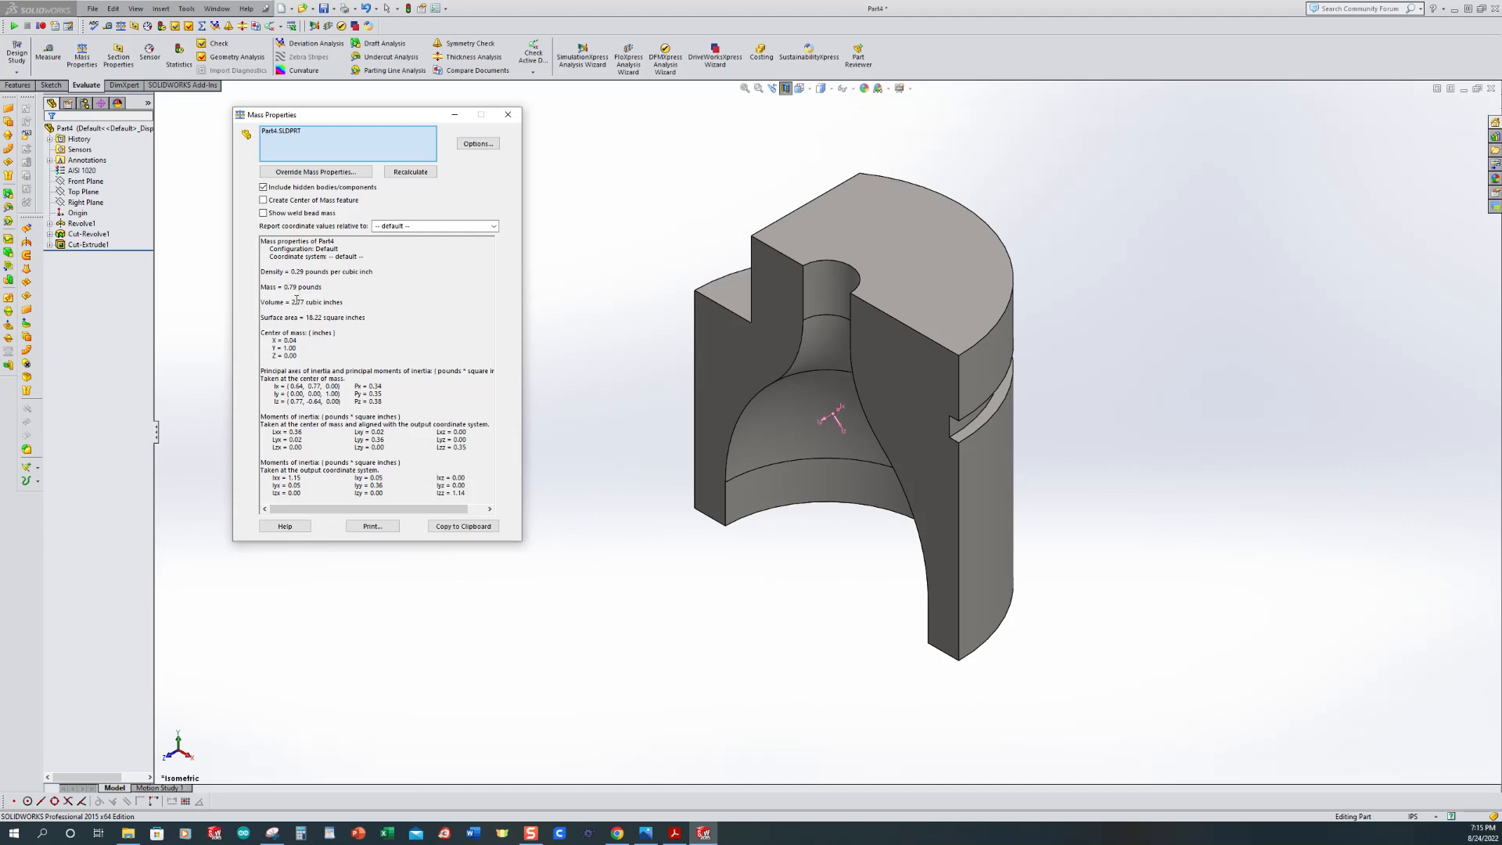
pyautogui.click(672, 832)
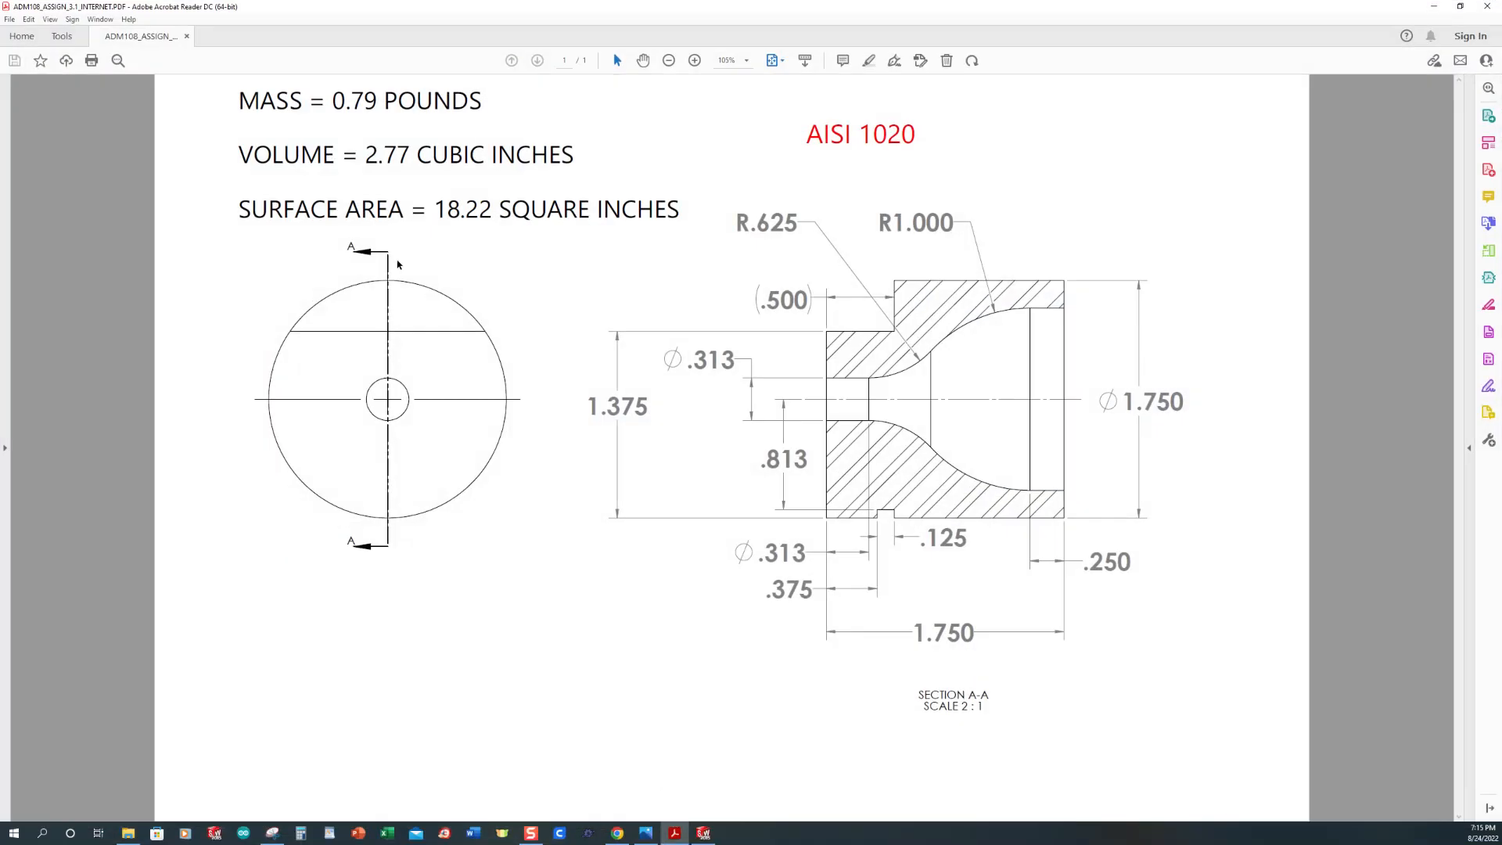
pyautogui.click(682, 832)
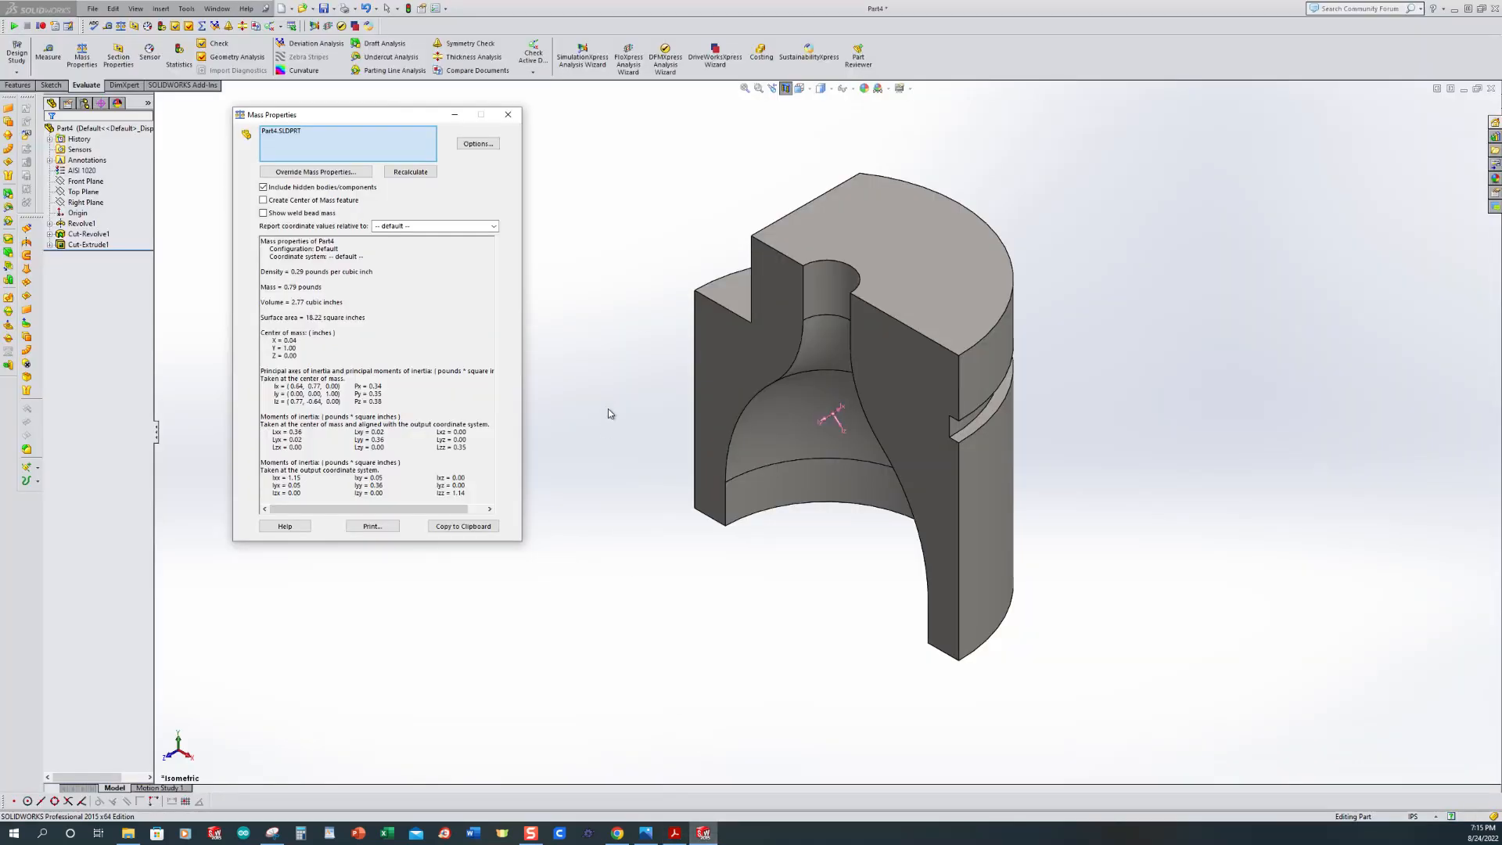
# Step: Close the mass properties report and turn off the section view
pyautogui.click(508, 114)
pyautogui.click(786, 88)
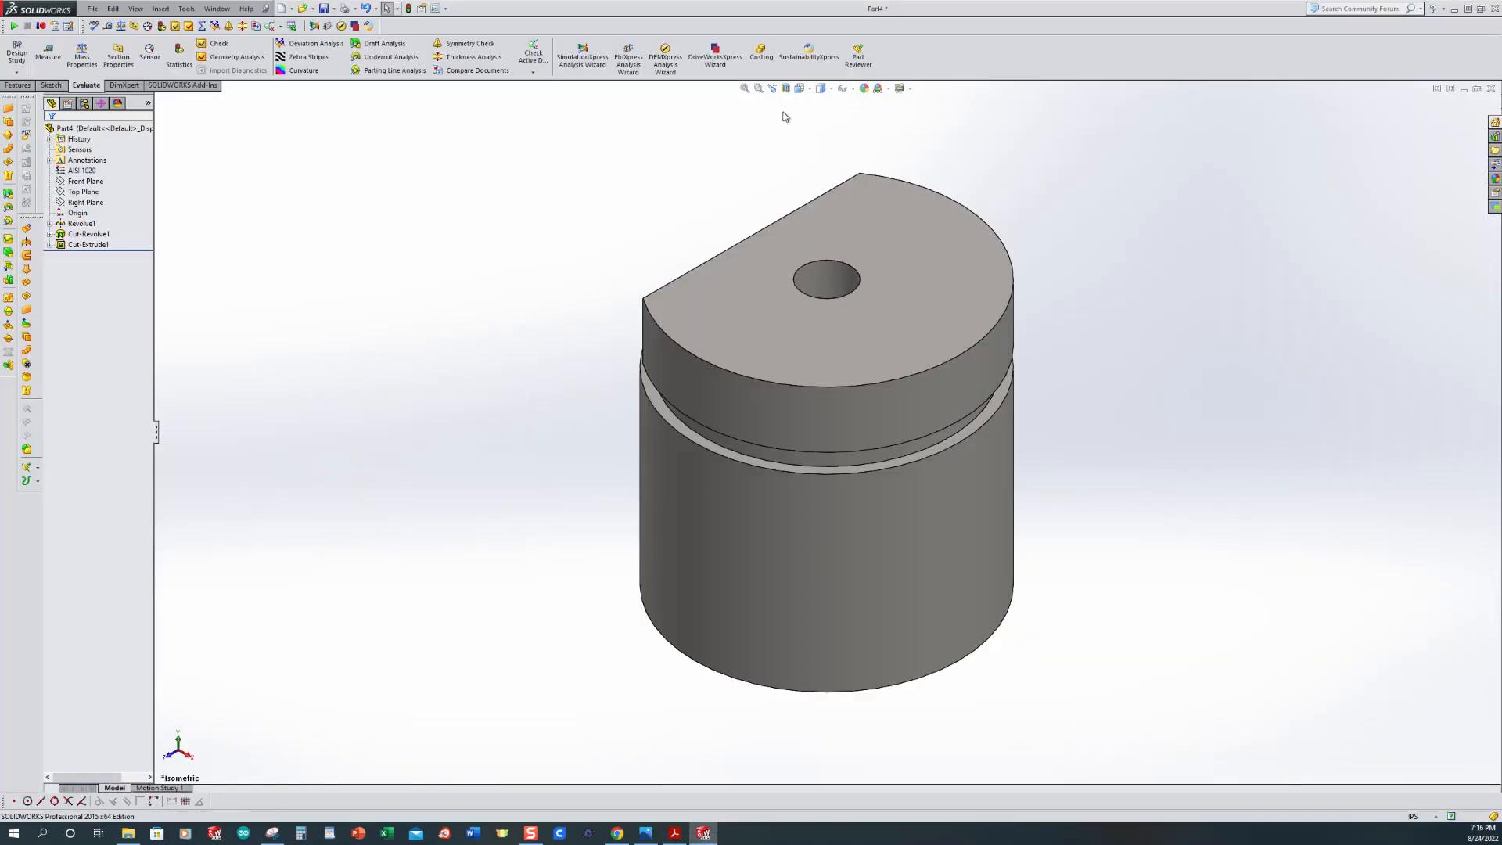